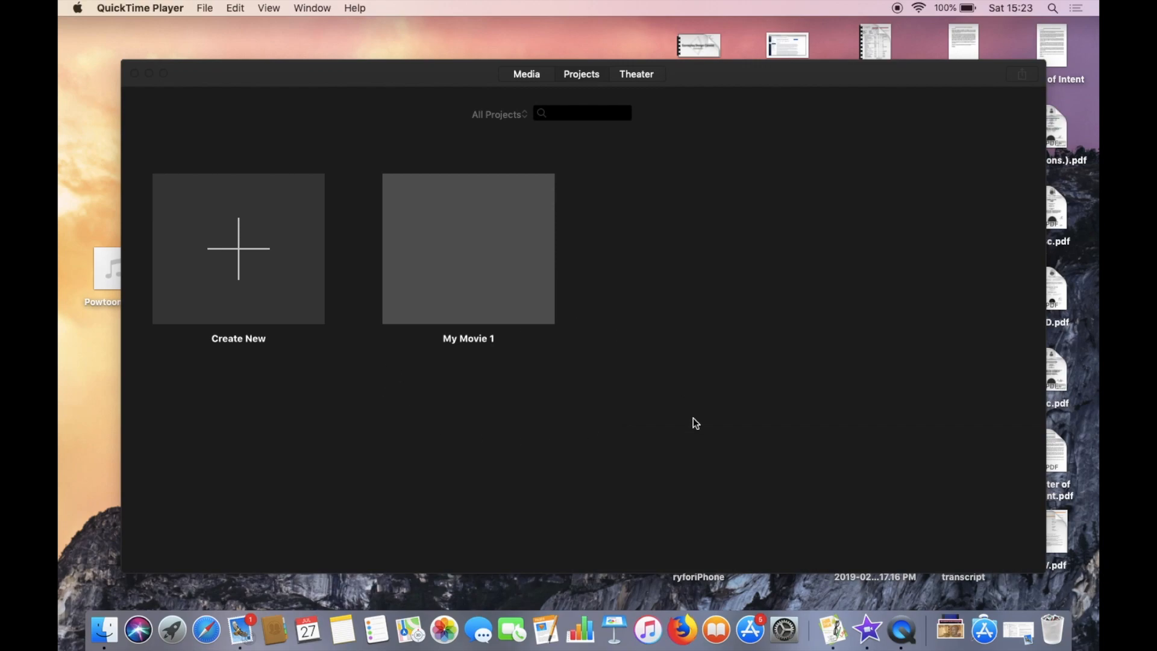
Create a new Movie project.
{"action": "left_click", "coordinate": [249, 254]}
{"action": "left_click", "coordinate": [241, 252]}
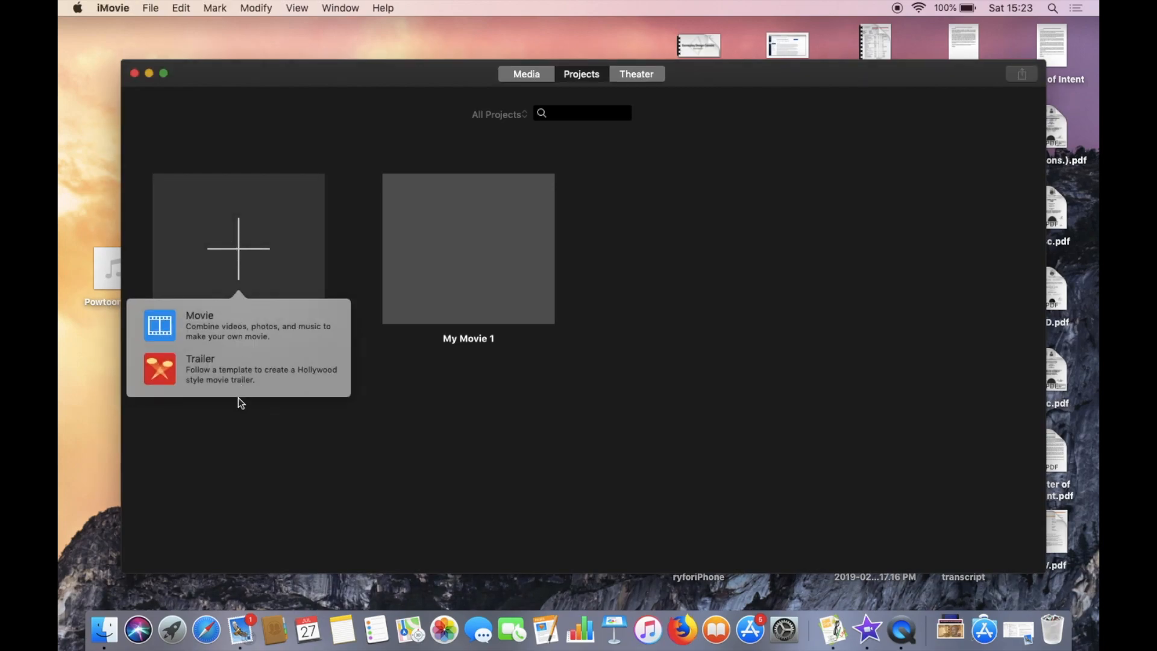
{"action": "left_click", "coordinate": [225, 328]}
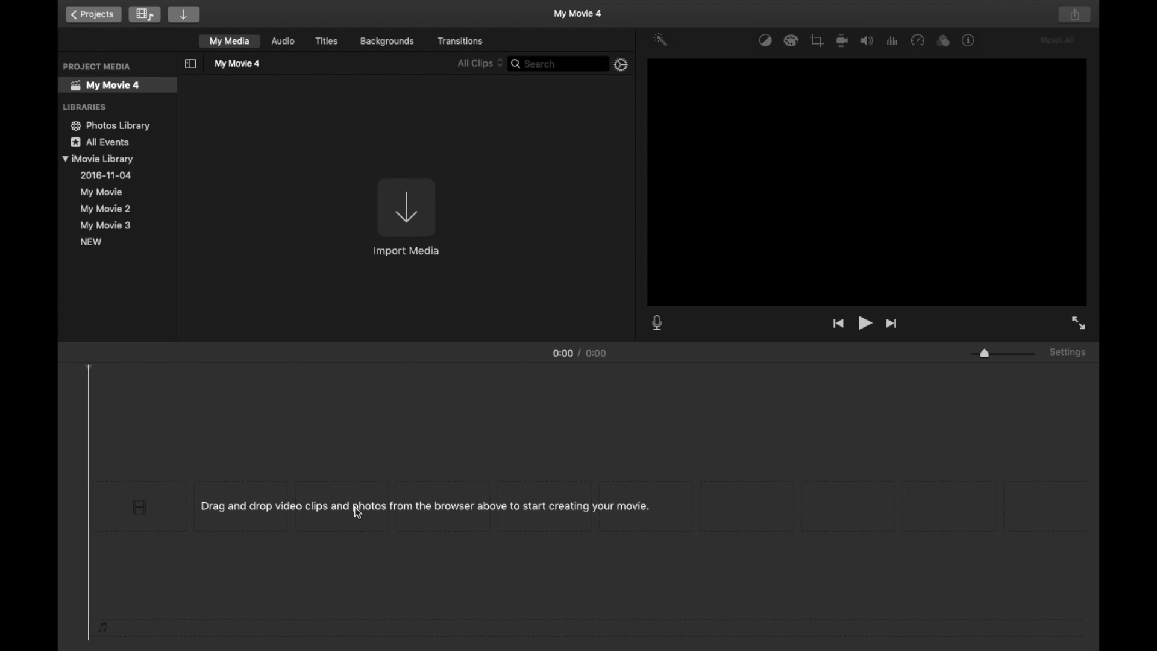
Import IMG_1985.MOV, IMG_1984.MOV, the PNG and the JPEG image from Downloads into the project media.
{"action": "left_click", "coordinate": [420, 202]}
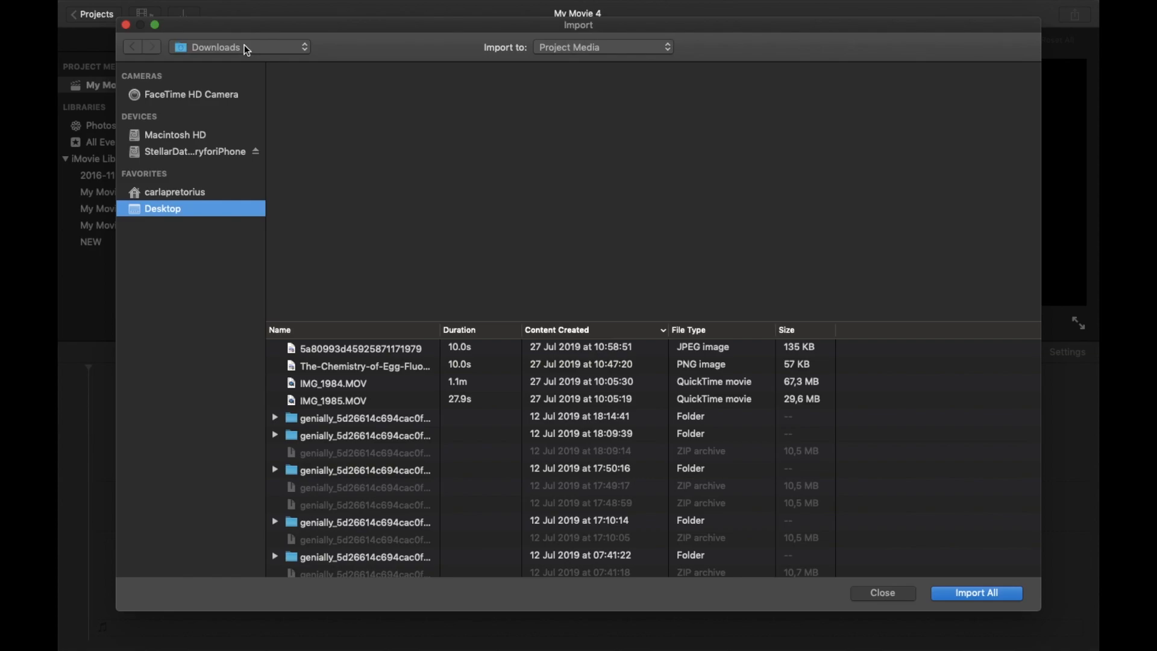
{"action": "left_click", "coordinate": [343, 400]}
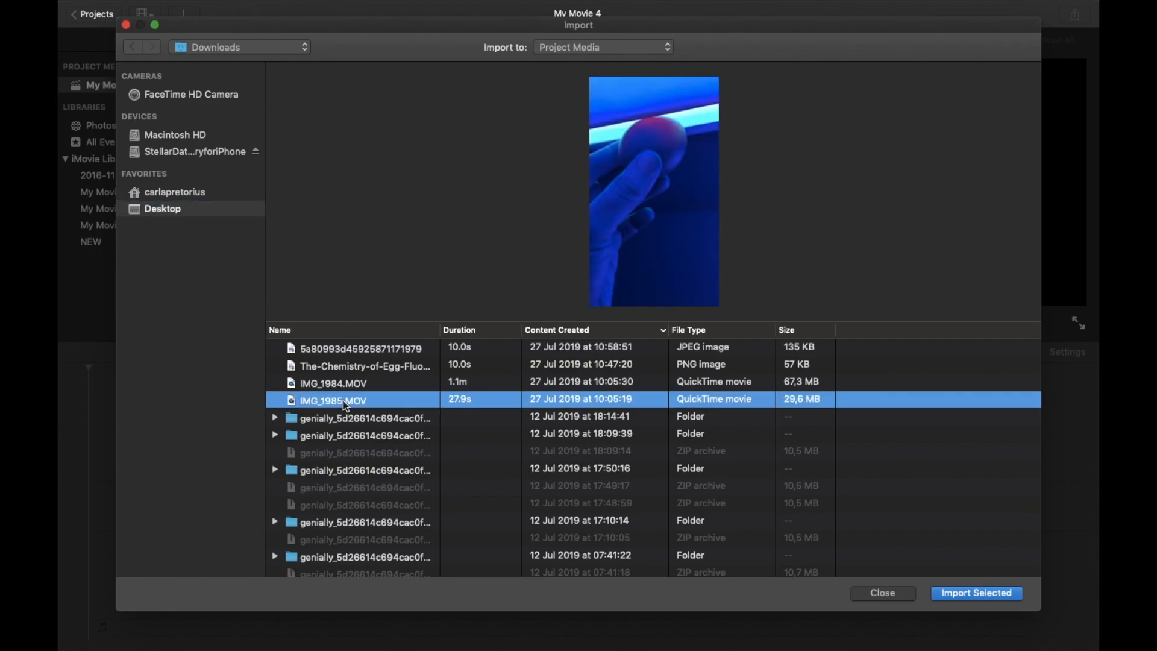
{"action": "left_click", "coordinate": [347, 386], "text": "shift"}
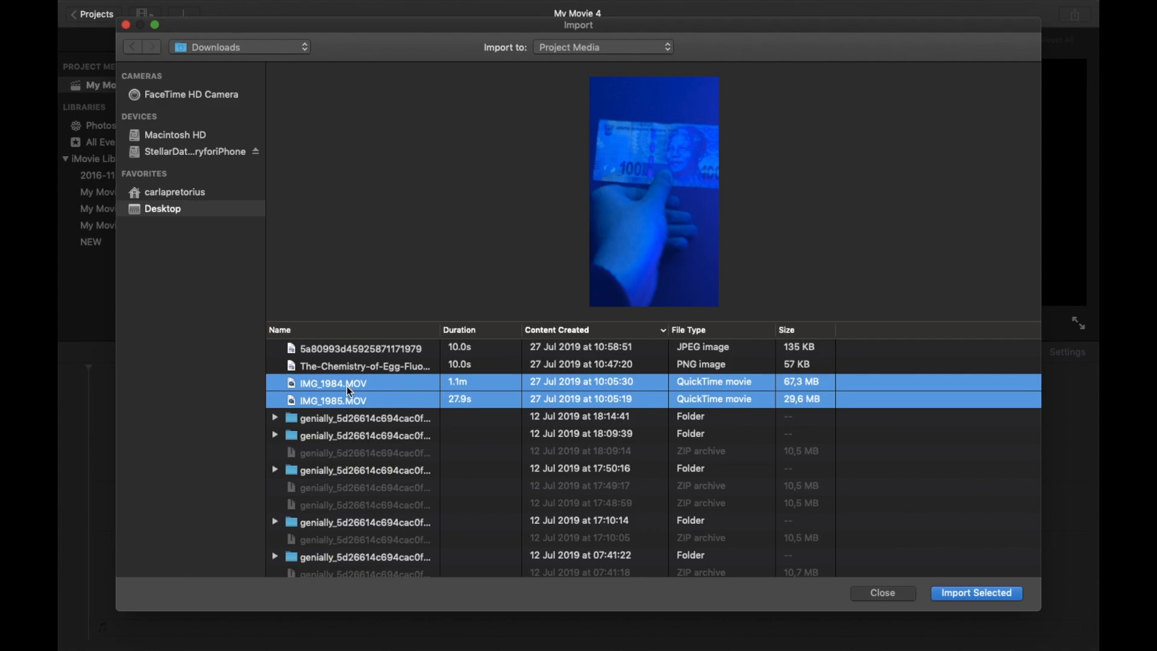
{"action": "left_click", "coordinate": [384, 369], "text": "shift"}
{"action": "left_click", "coordinate": [388, 350], "text": "shift"}
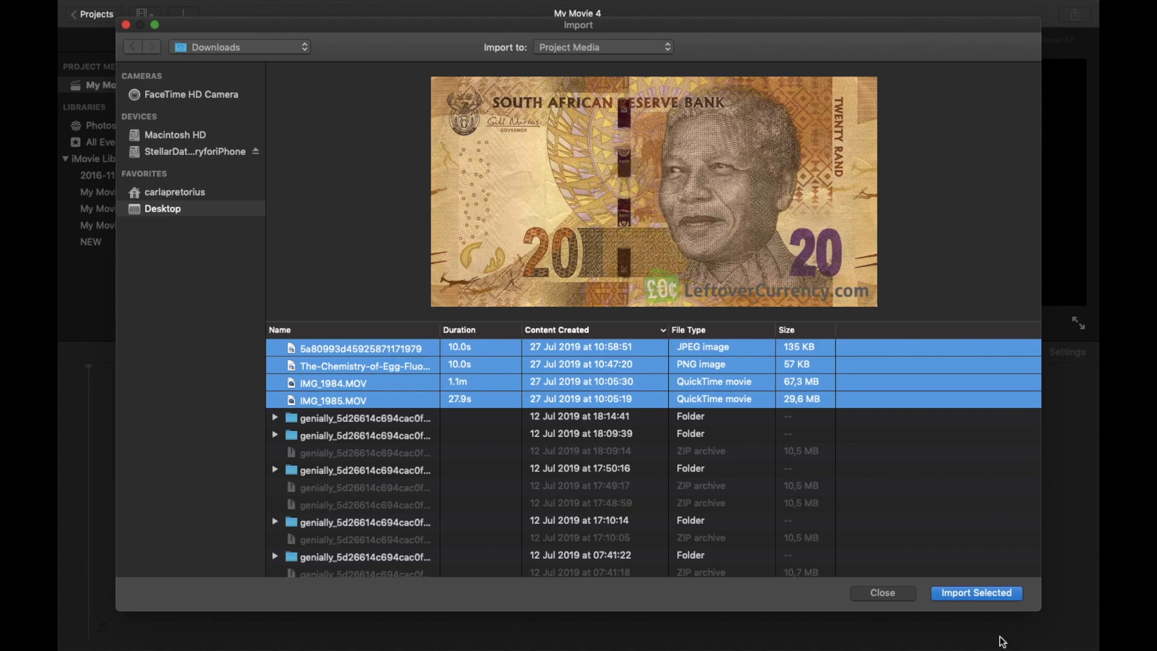
{"action": "left_click", "coordinate": [991, 593]}
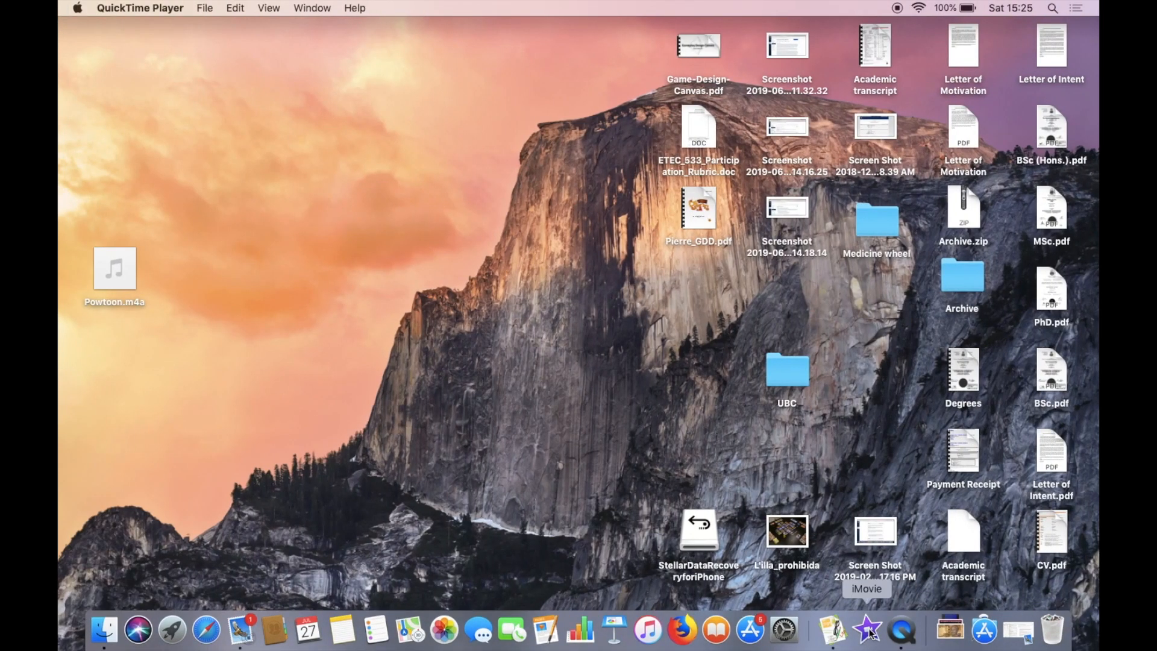
Reopen iMovie after the crash and open the My Movie 4 project full screen, showing its project media.
{"action": "left_click", "coordinate": [869, 632]}
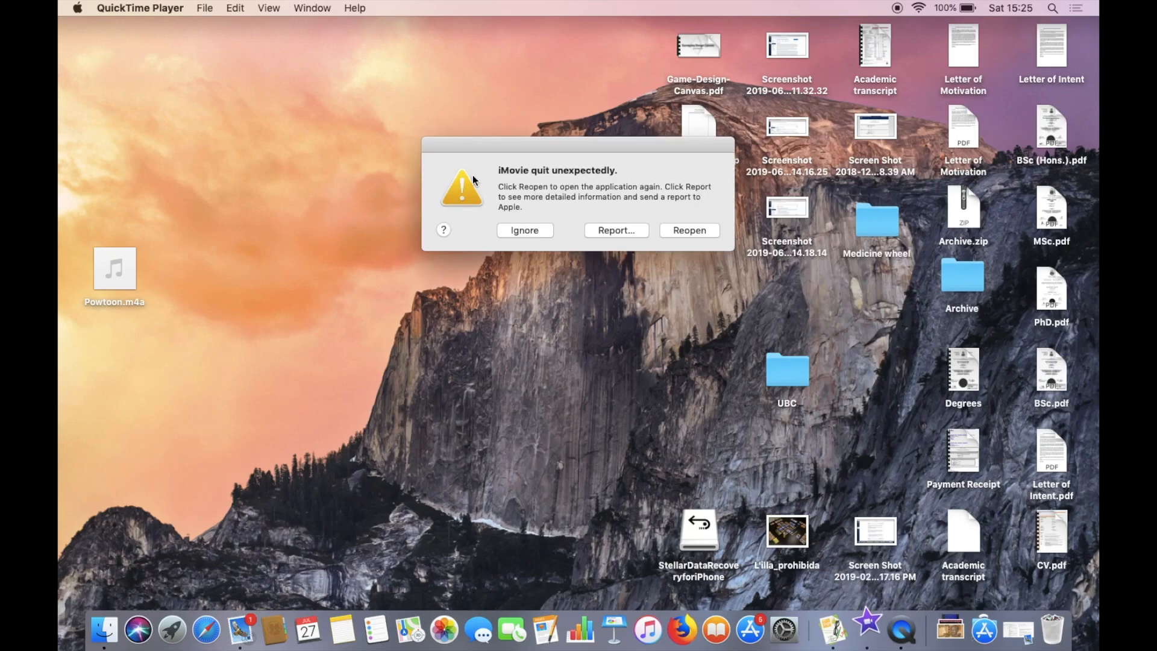
{"action": "left_click", "coordinate": [522, 230]}
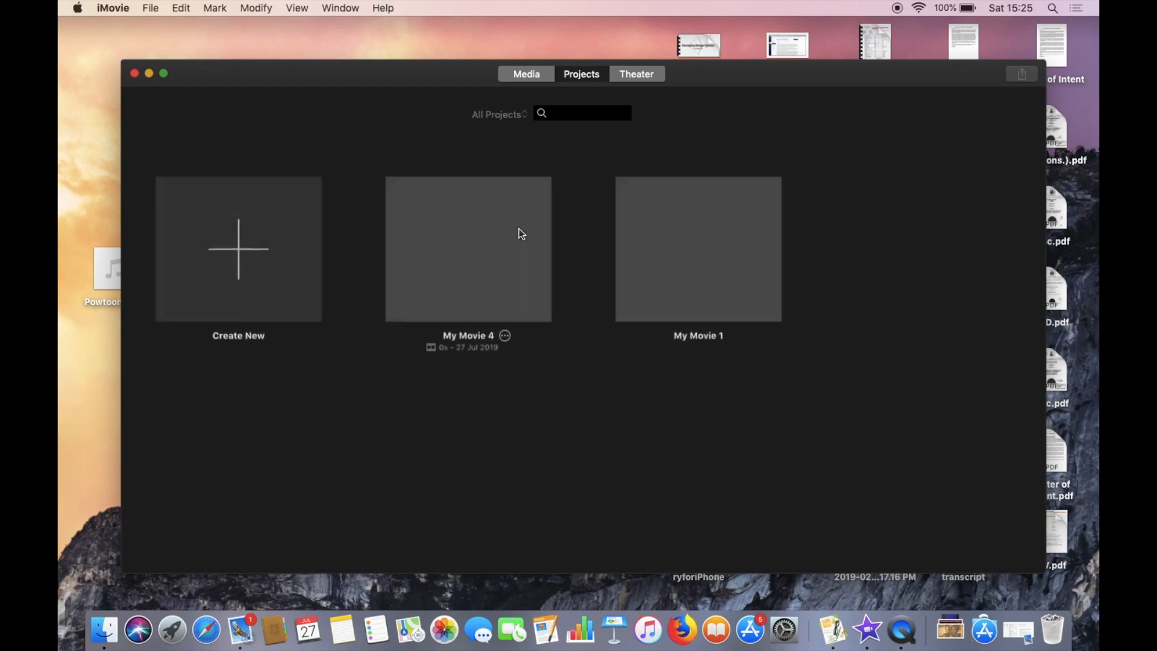
{"action": "left_click", "coordinate": [519, 241]}
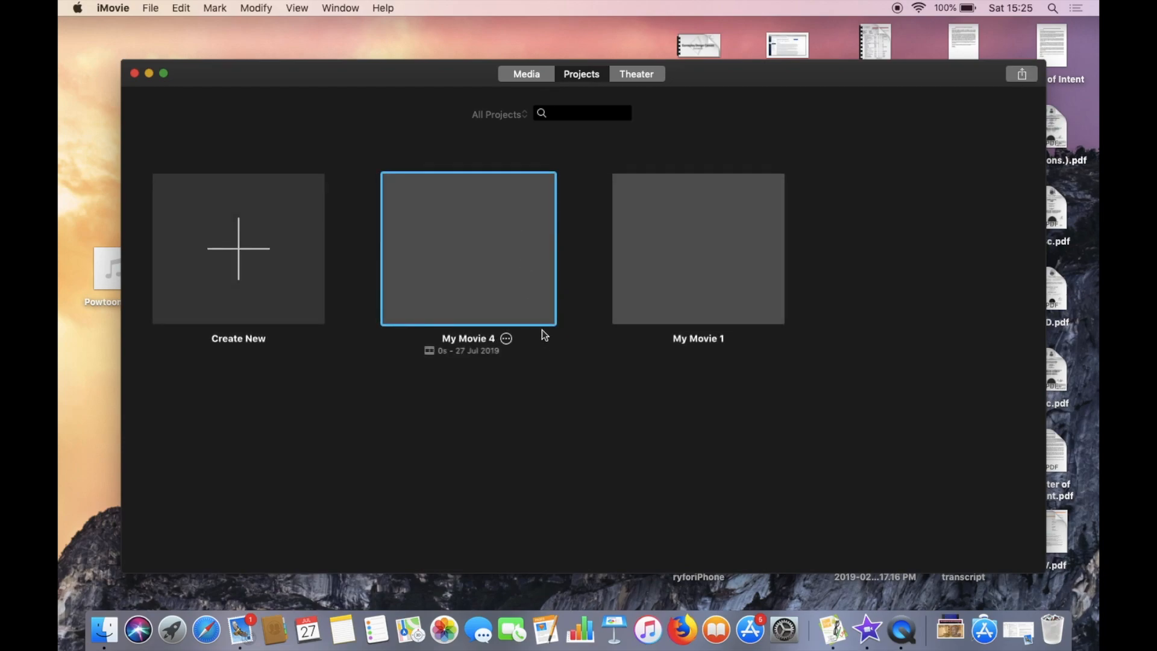
{"action": "double_click", "coordinate": [526, 274]}
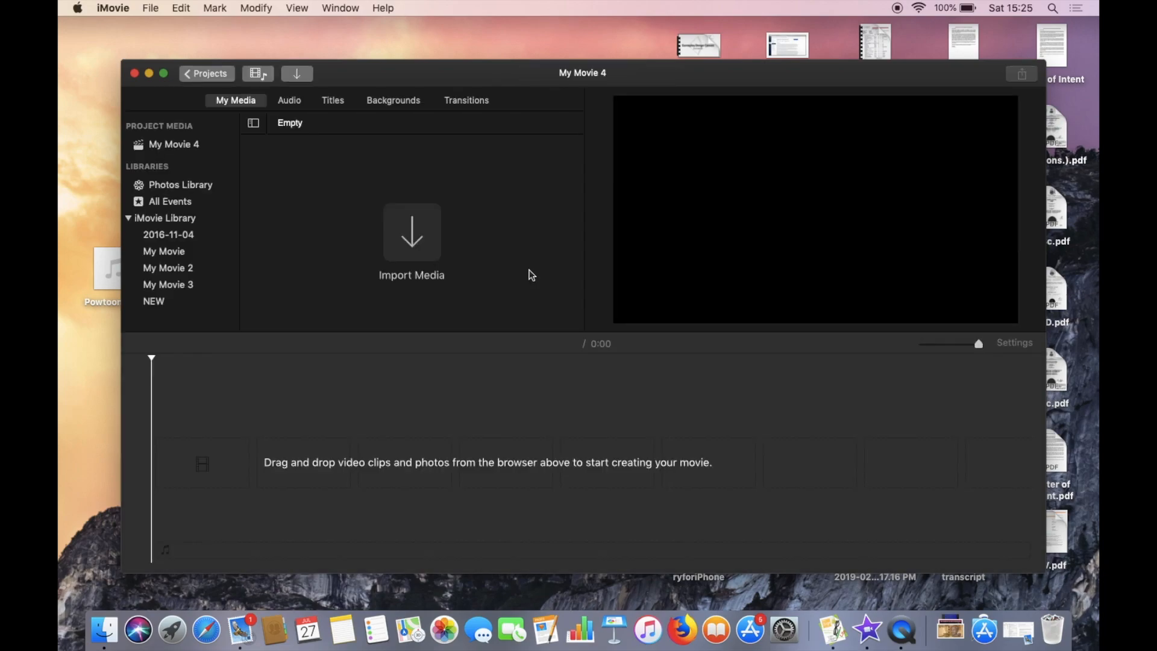
{"action": "left_click", "coordinate": [164, 73]}
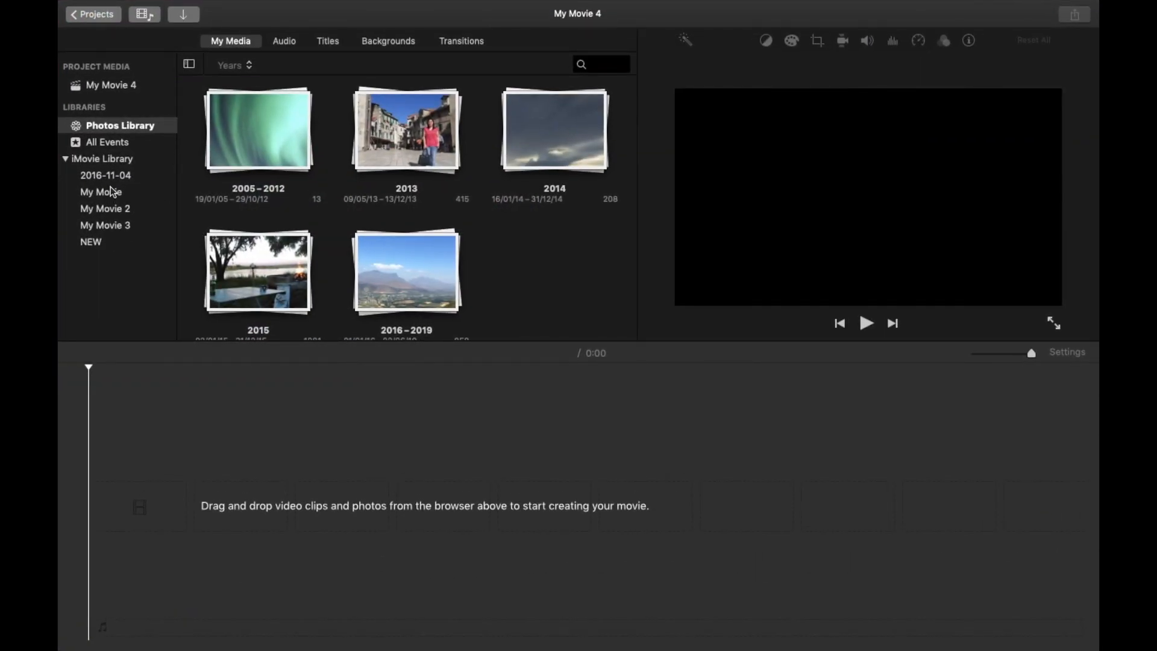
{"action": "left_click", "coordinate": [119, 92]}
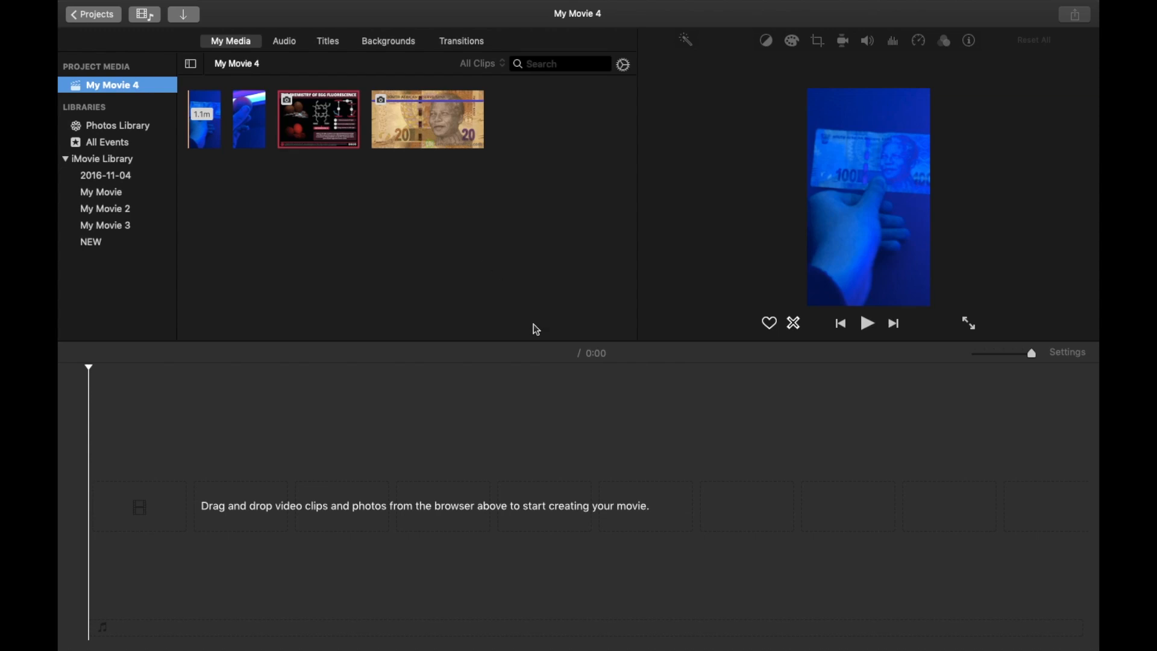
Add the 1.1-minute video clip to the timeline, followed by the 27.9-second clip.
{"action": "left_click", "coordinate": [212, 142]}
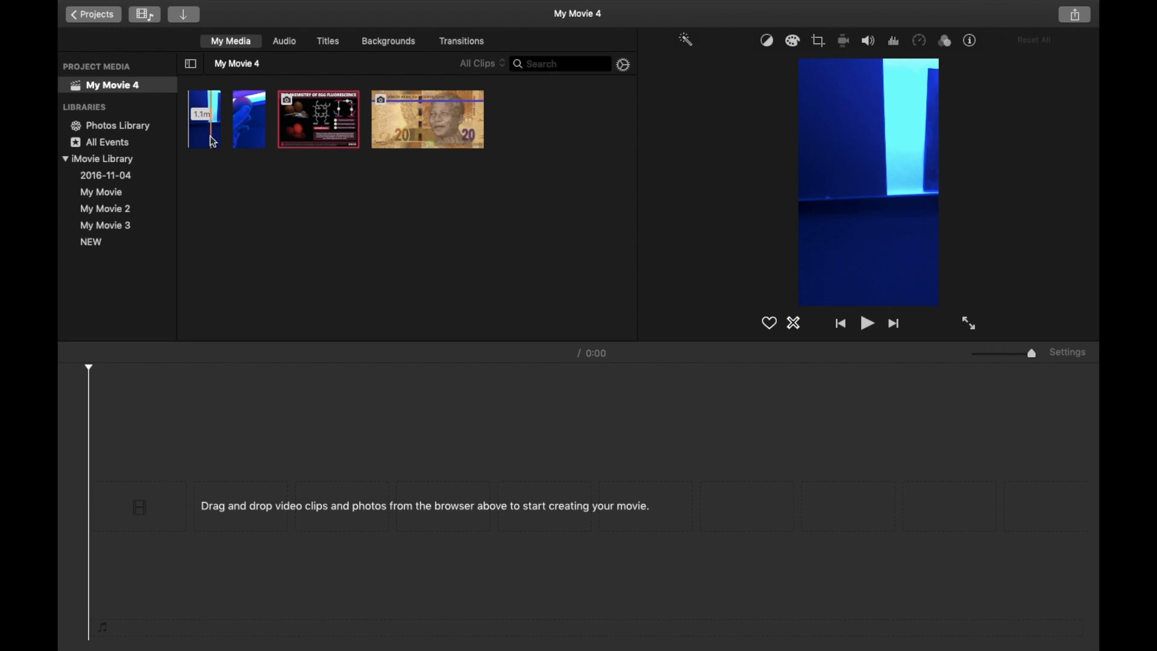
{"action": "left_click", "coordinate": [211, 137]}
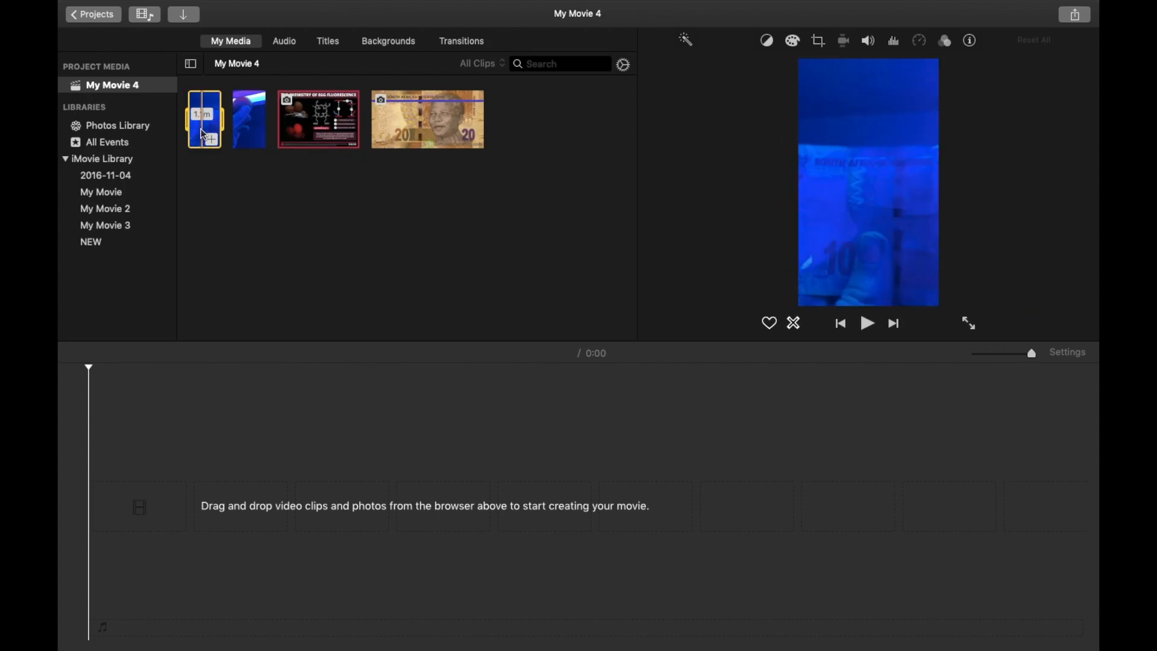
{"action": "left_click_drag", "start_coordinate": [205, 134], "coordinate": [147, 506]}
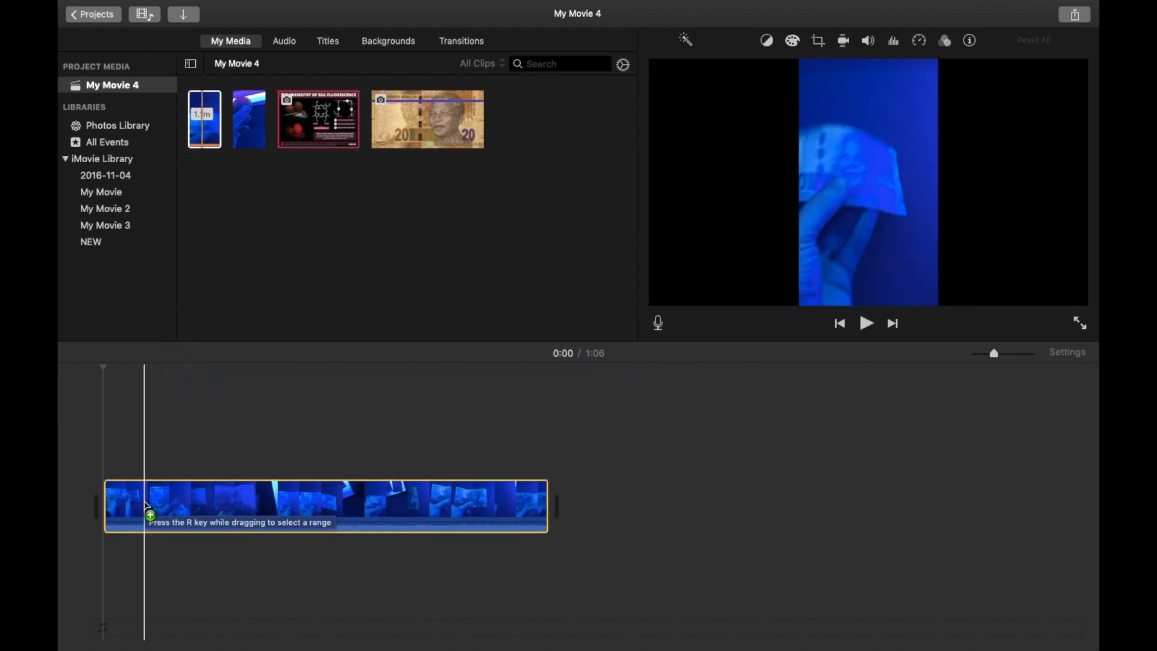
{"action": "mouse_move", "coordinate": [258, 124]}
{"action": "left_mouse_down"}
{"action": "mouse_move", "coordinate": [535, 382]}
{"action": "mouse_move", "coordinate": [606, 502]}
{"action": "left_mouse_up"}
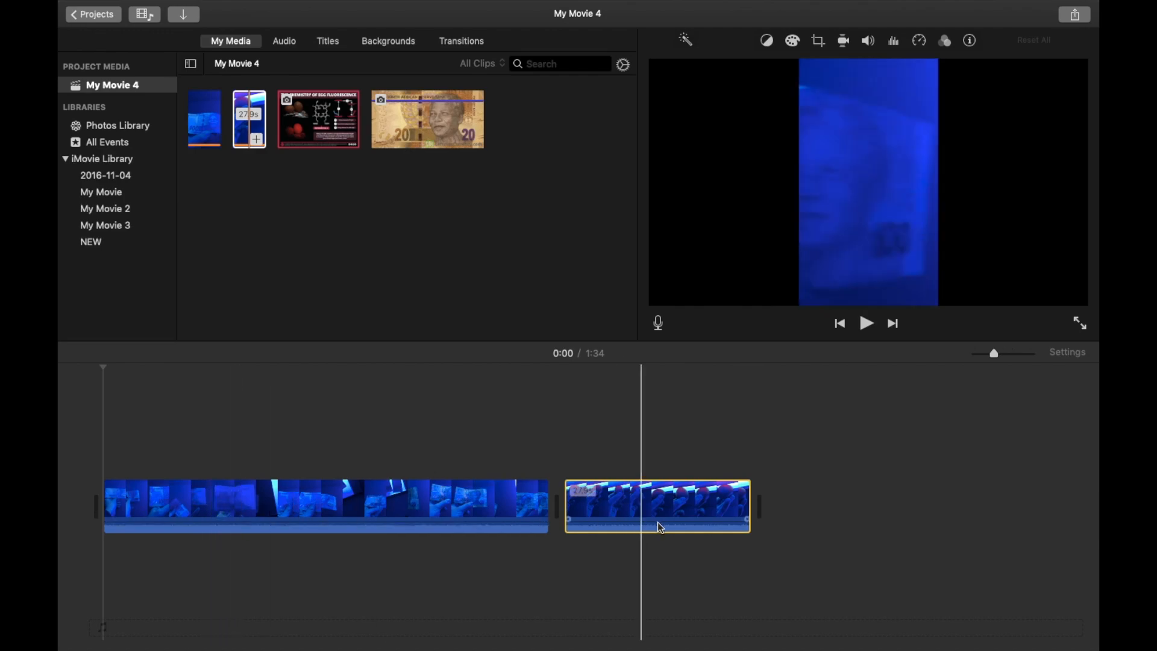
Preview the first clip in the timeline by scrubbing and playing it.
{"action": "left_click", "coordinate": [205, 497]}
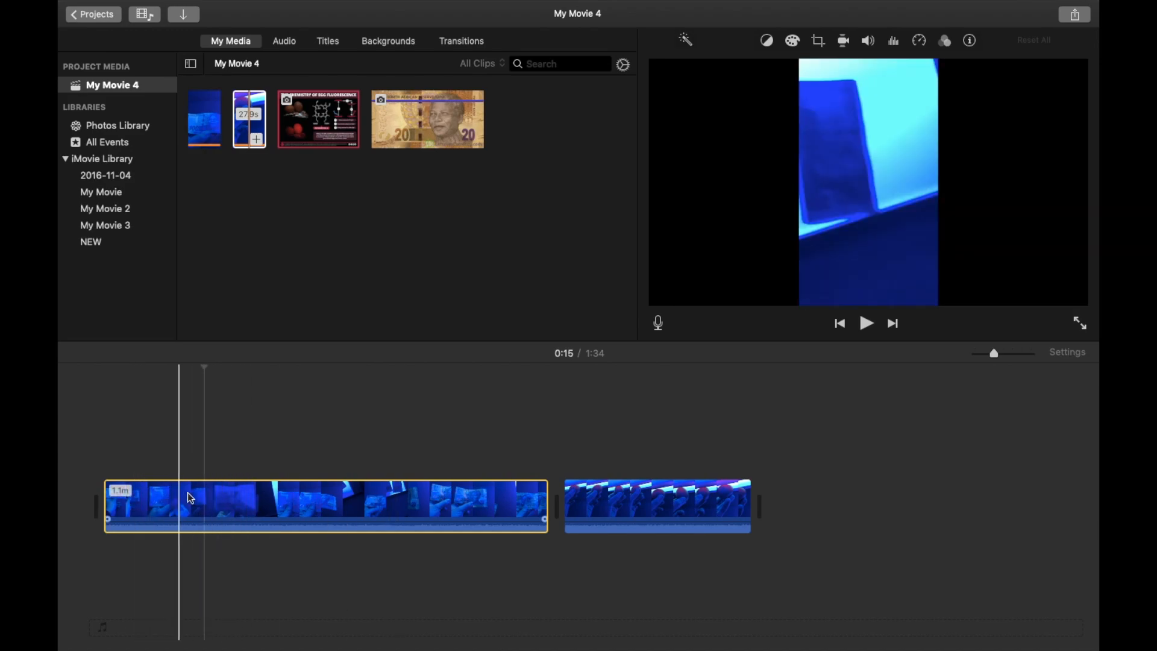
{"action": "left_click", "coordinate": [246, 510]}
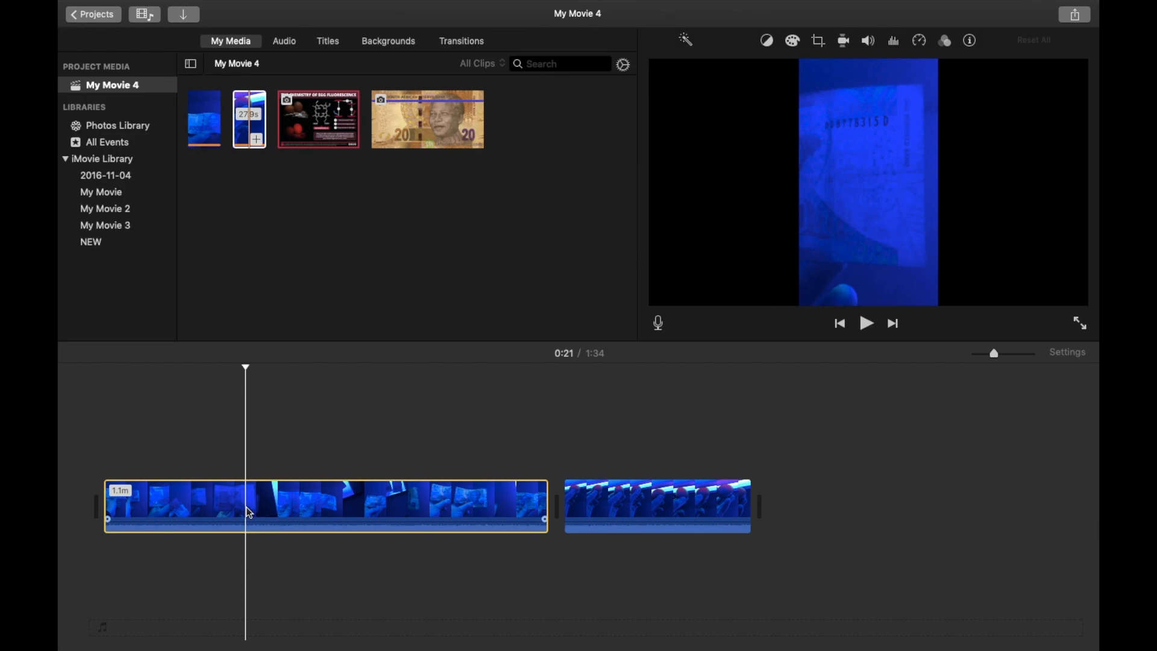
{"action": "left_click", "coordinate": [860, 324]}
{"action": "left_click", "coordinate": [860, 324]}
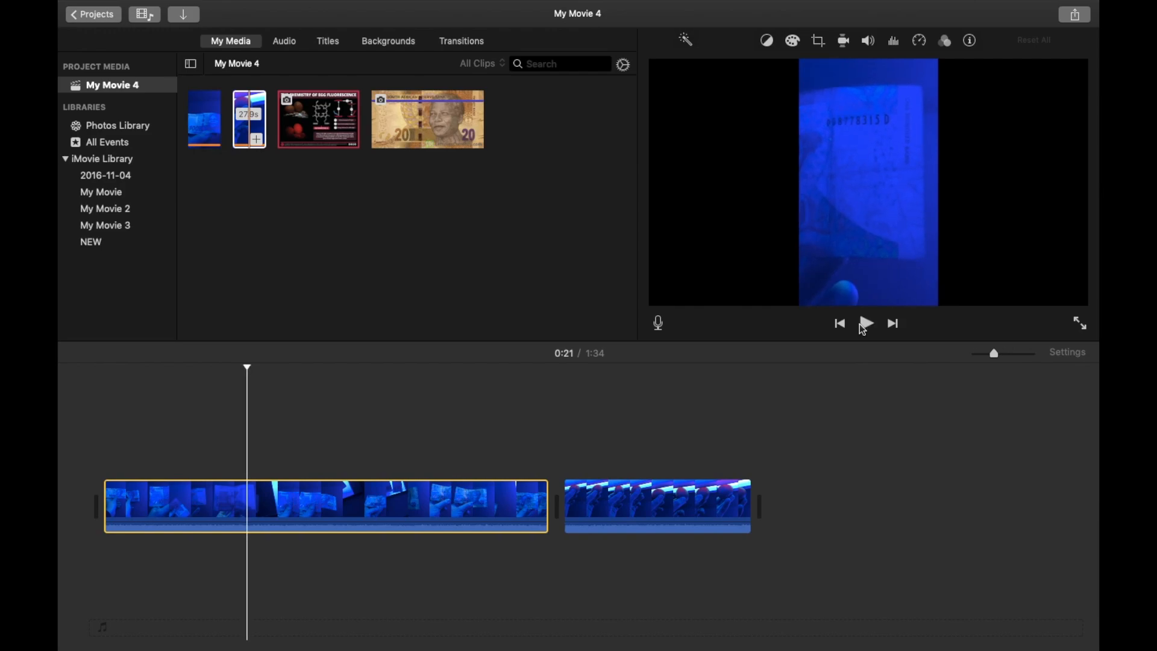
{"action": "left_click", "coordinate": [452, 521]}
{"action": "left_click_drag", "start_coordinate": [452, 523], "coordinate": [452, 530]}
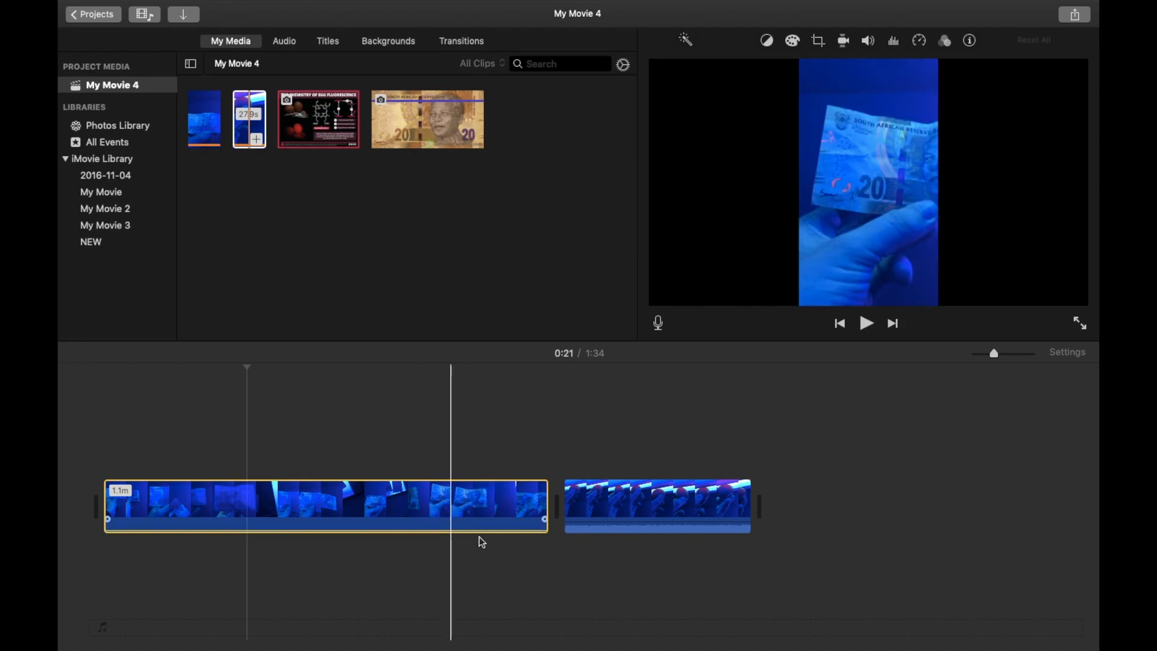
{"action": "left_click", "coordinate": [868, 324]}
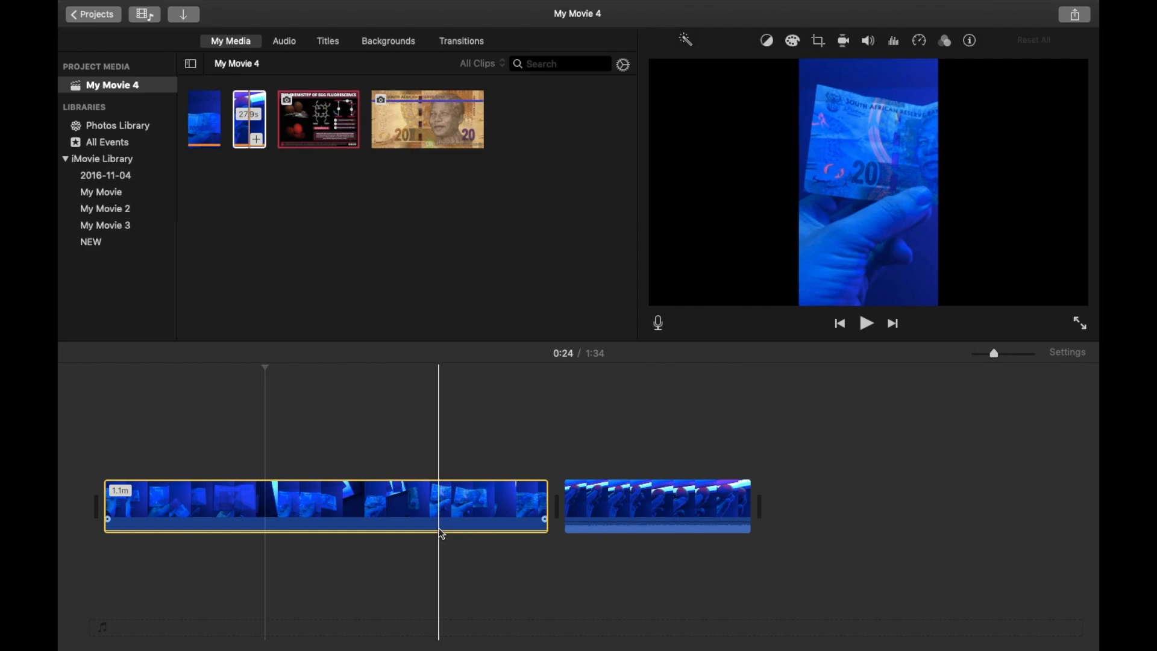
Record a voiceover of about 11 seconds starting at the beginning of the movie, then close the recording controls.
{"action": "left_click", "coordinate": [266, 386]}
{"action": "left_click", "coordinate": [268, 392]}
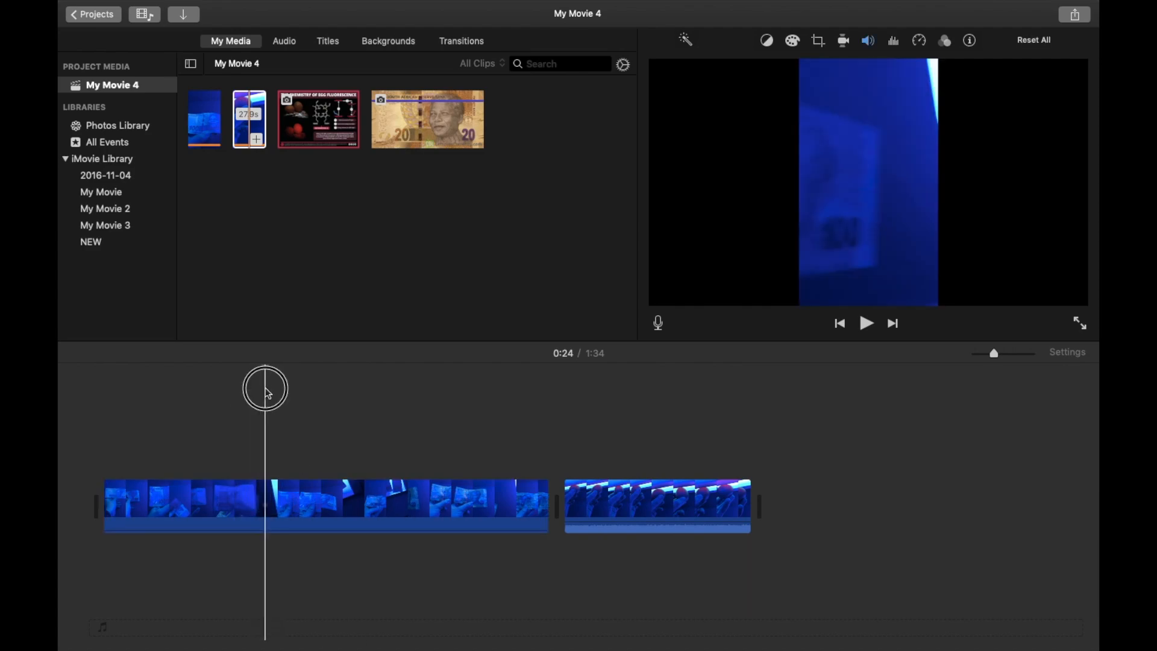
{"action": "left_click", "coordinate": [265, 369]}
{"action": "left_click_drag", "start_coordinate": [263, 369], "coordinate": [106, 370]}
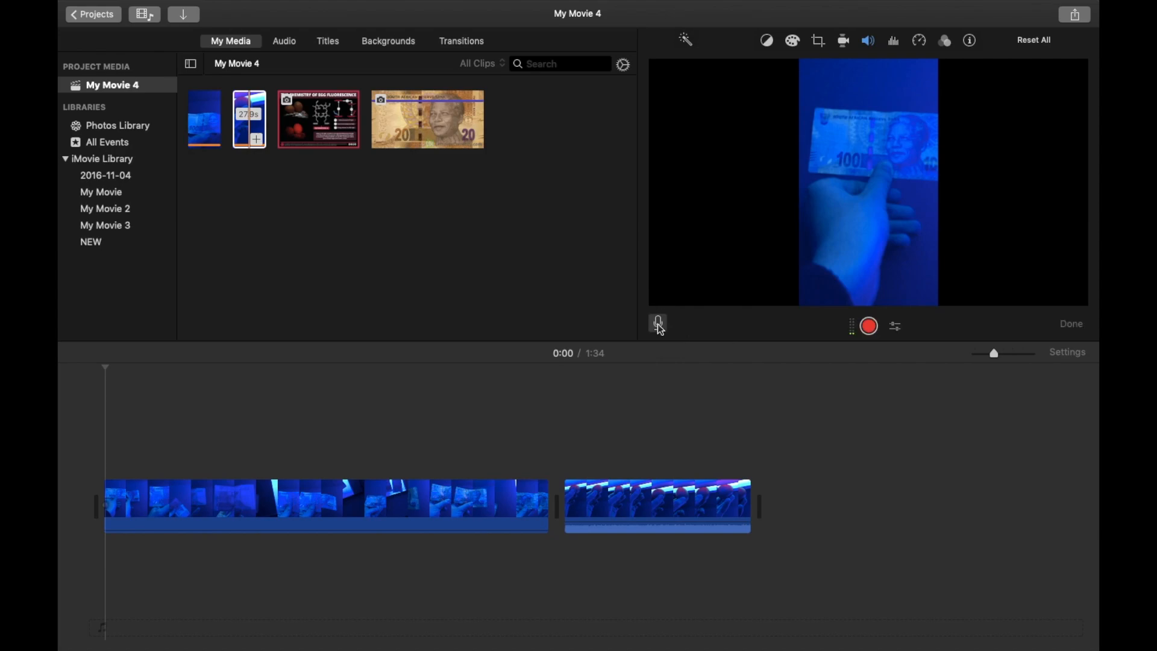
{"action": "left_click", "coordinate": [870, 327]}
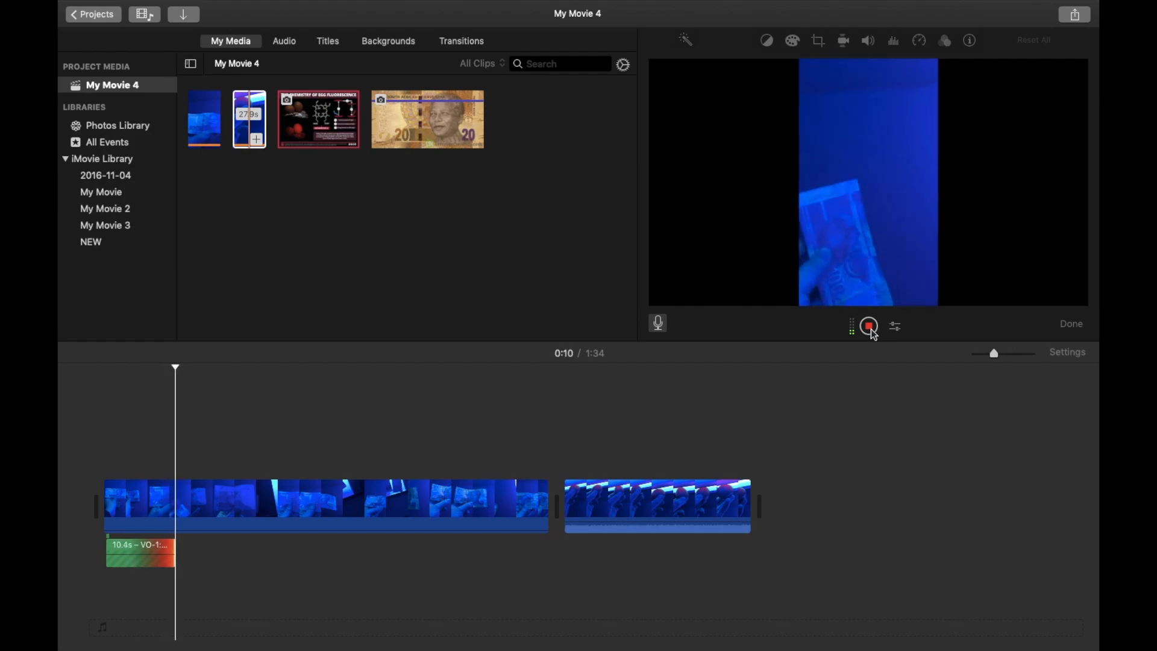
{"action": "left_click", "coordinate": [870, 327]}
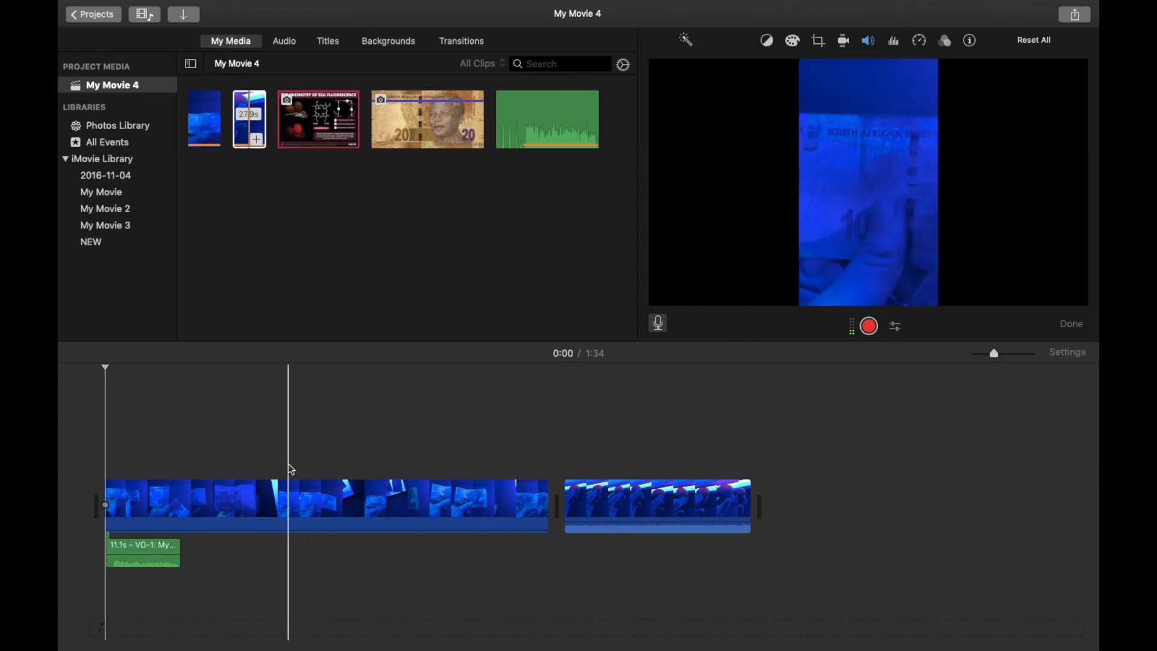
{"action": "left_click", "coordinate": [659, 325]}
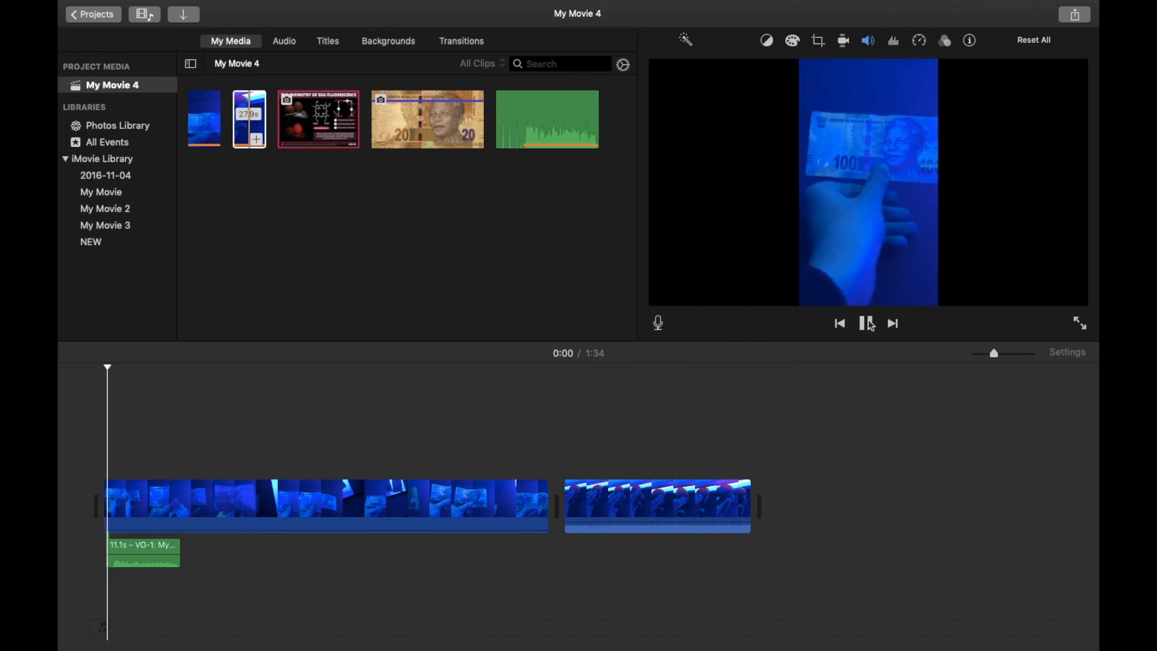
Play back the start of the movie with the voiceover and select the voiceover clip.
{"action": "left_click", "coordinate": [868, 324]}
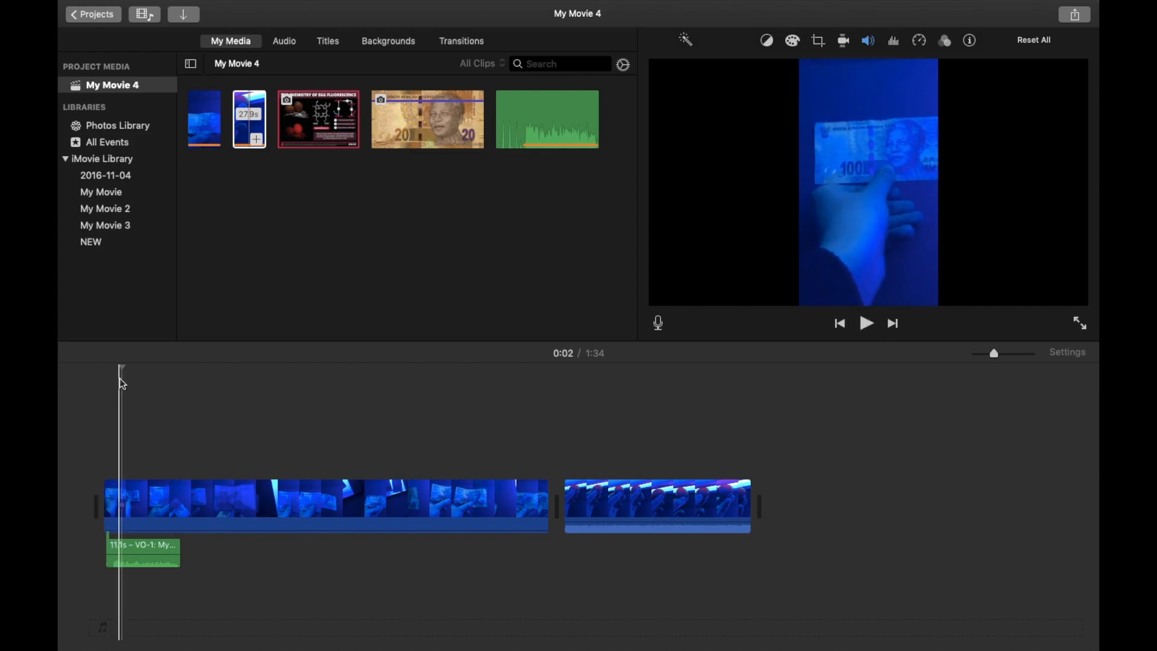
{"action": "left_click", "coordinate": [119, 378]}
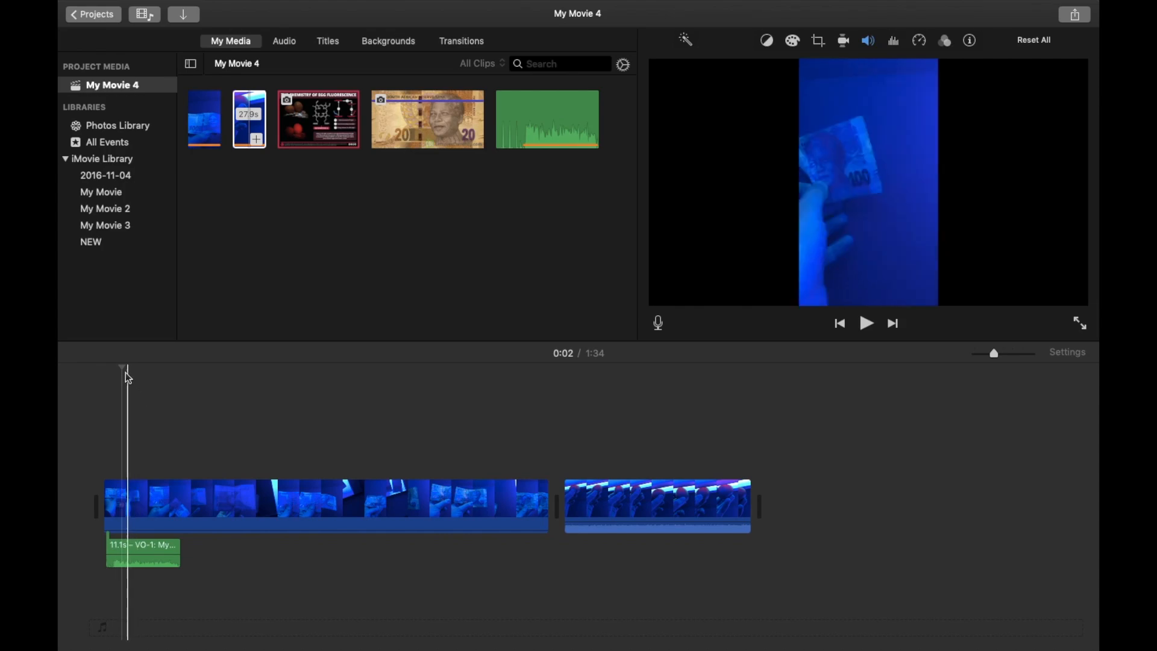
{"action": "left_click", "coordinate": [169, 559]}
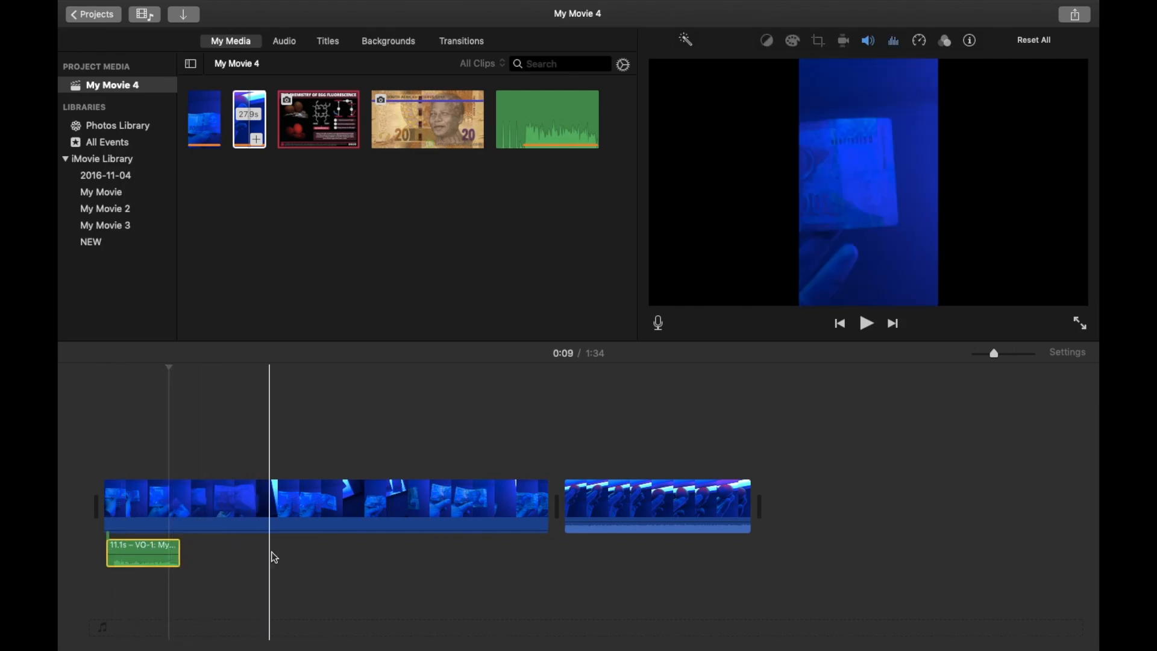
{"action": "left_click", "coordinate": [105, 506]}
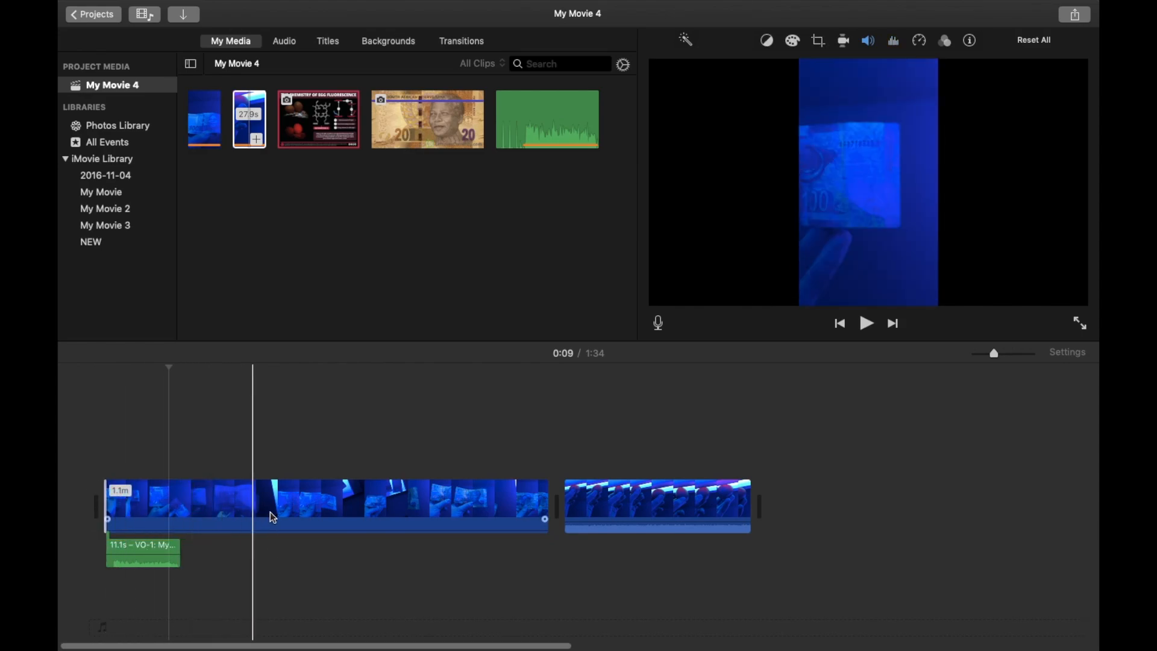
Trim the end of the first video clip slightly shorter, to about 1.0 minute.
{"action": "left_click", "coordinate": [418, 508]}
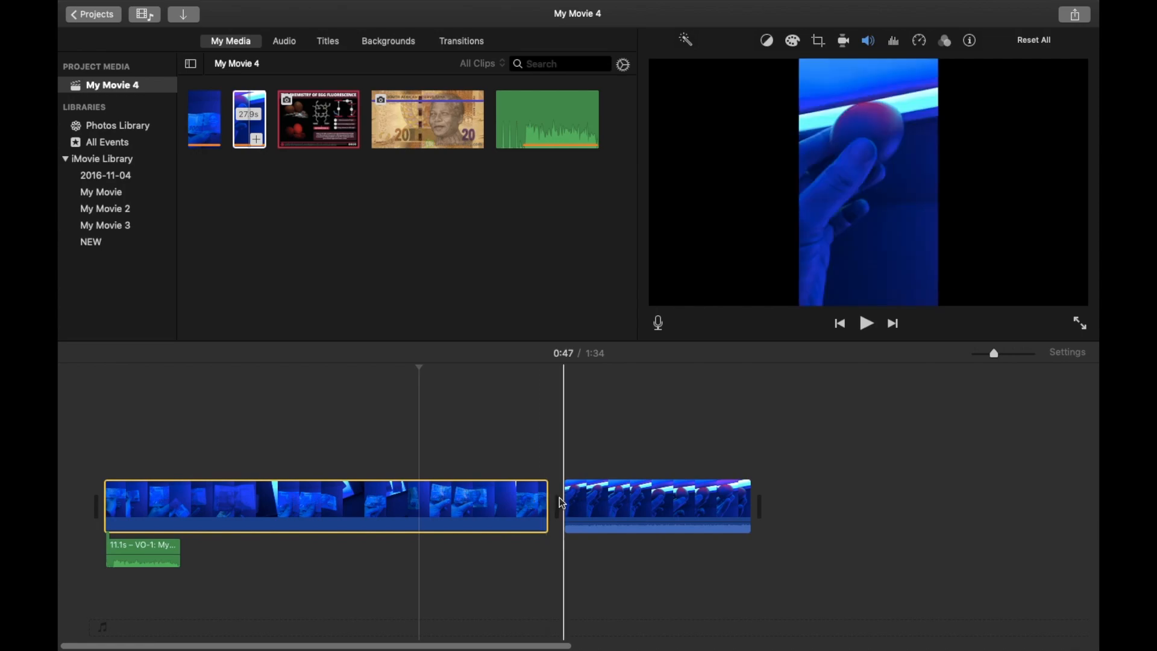
{"action": "left_click", "coordinate": [486, 501]}
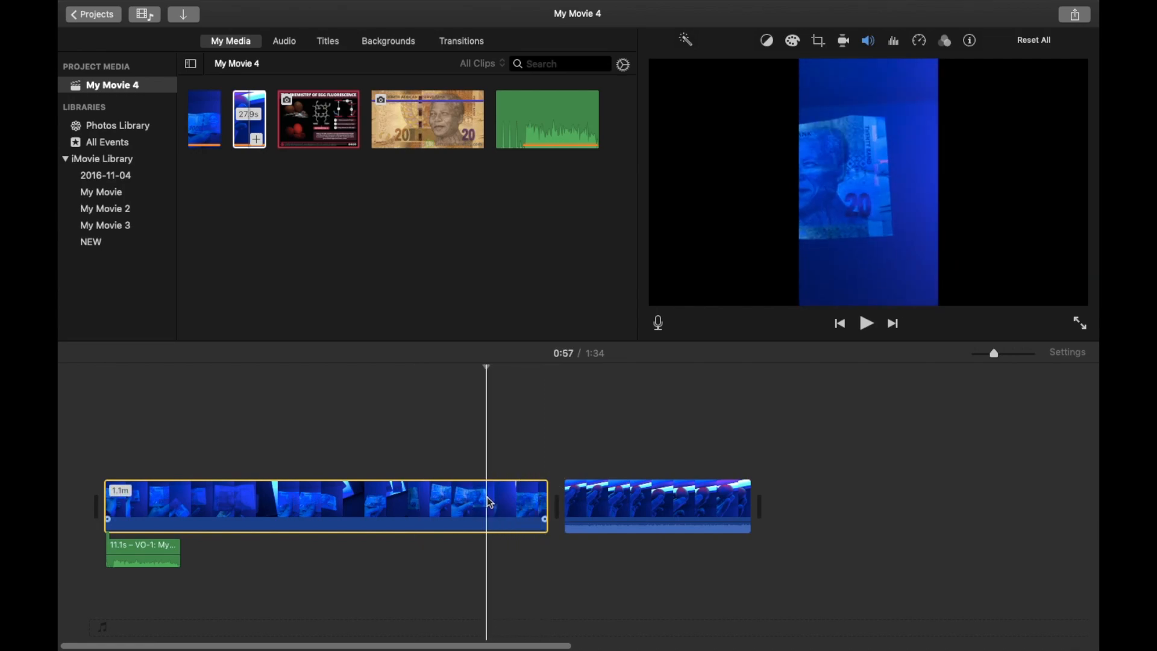
{"action": "left_click", "coordinate": [456, 502]}
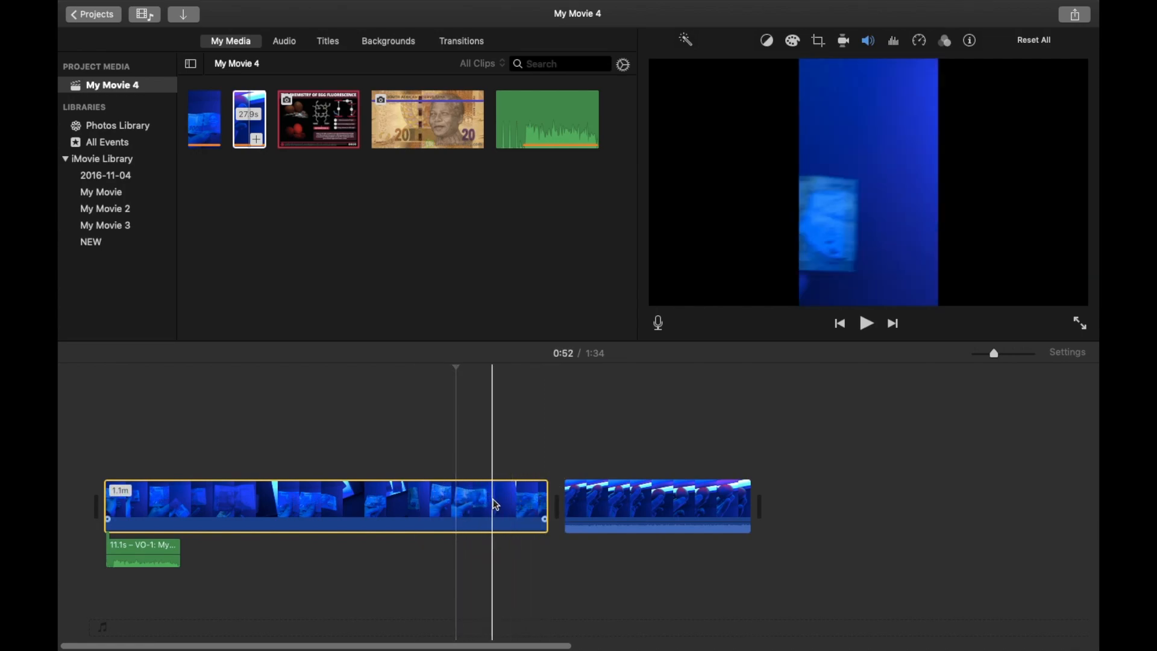
{"action": "left_click_drag", "start_coordinate": [546, 501], "coordinate": [533, 497]}
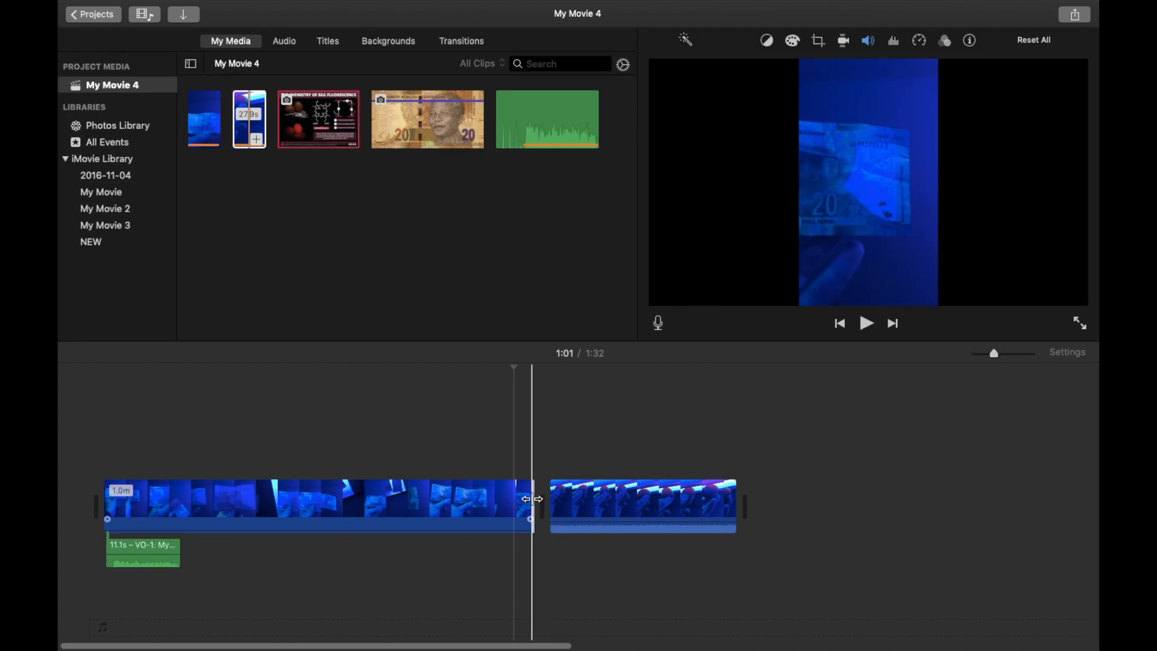
Lengthen the first clip to about 1.1 minutes and split it twice near the 1:00 mark.
{"action": "left_click_drag", "start_coordinate": [531, 499], "coordinate": [553, 500]}
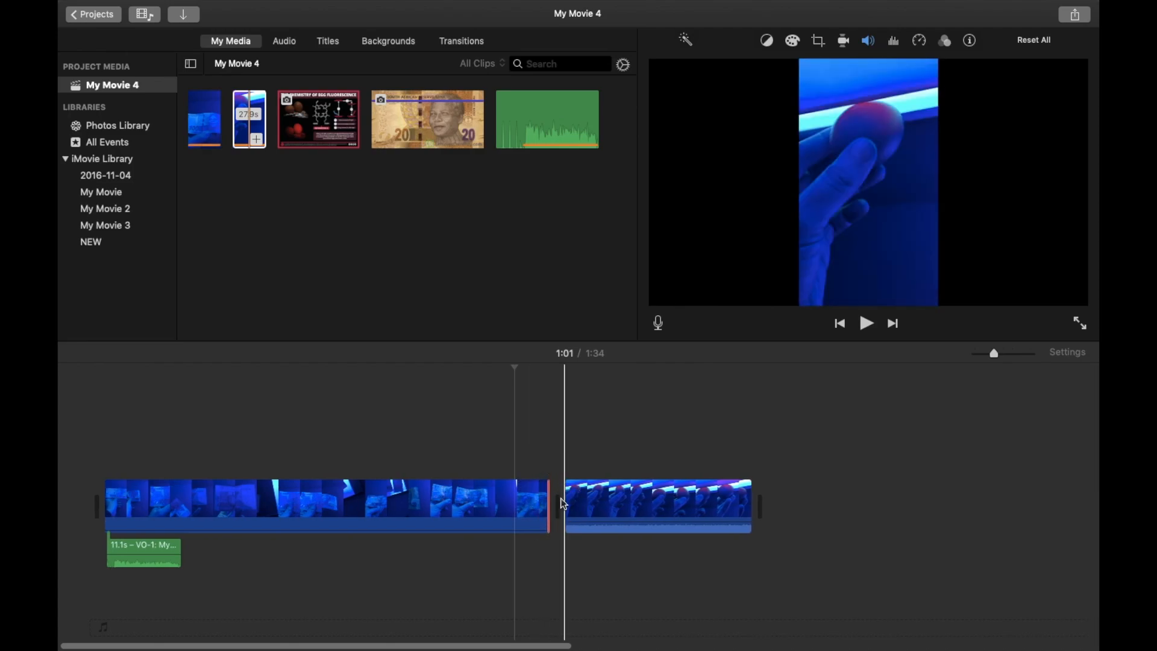
{"action": "left_click", "coordinate": [517, 502]}
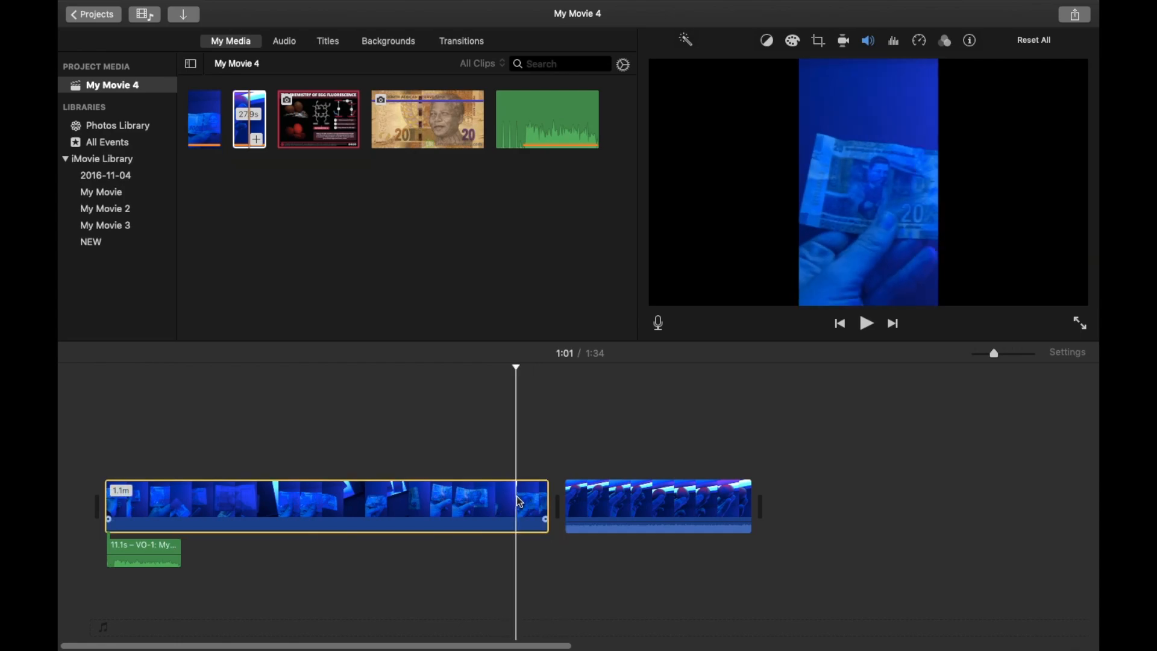
{"action": "right_click", "coordinate": [517, 499]}
{"action": "left_click", "coordinate": [577, 507]}
{"action": "right_click", "coordinate": [499, 496]}
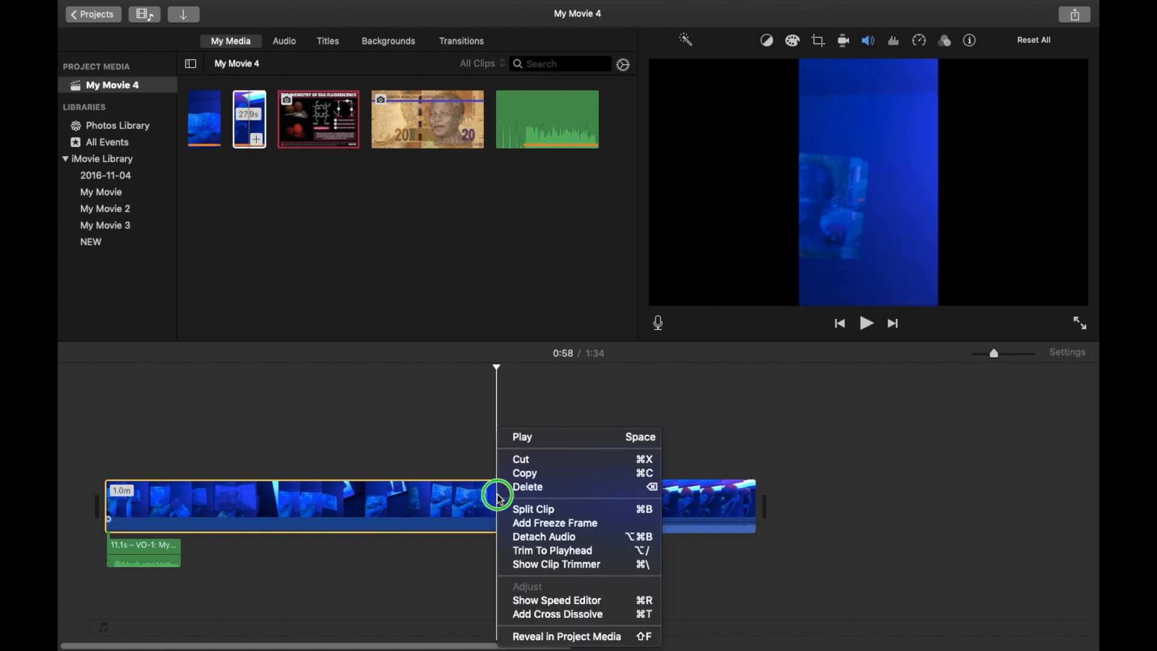
{"action": "left_click", "coordinate": [522, 507]}
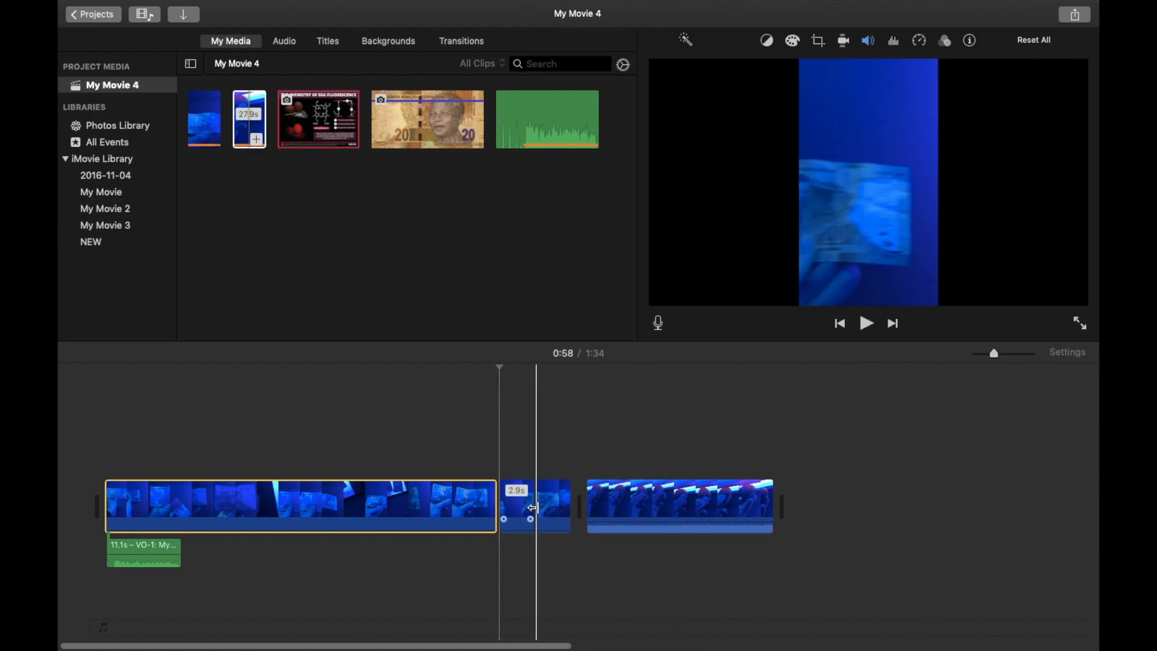
Delete the 2.9-second segment split out of the first clip.
{"action": "left_click", "coordinate": [525, 509]}
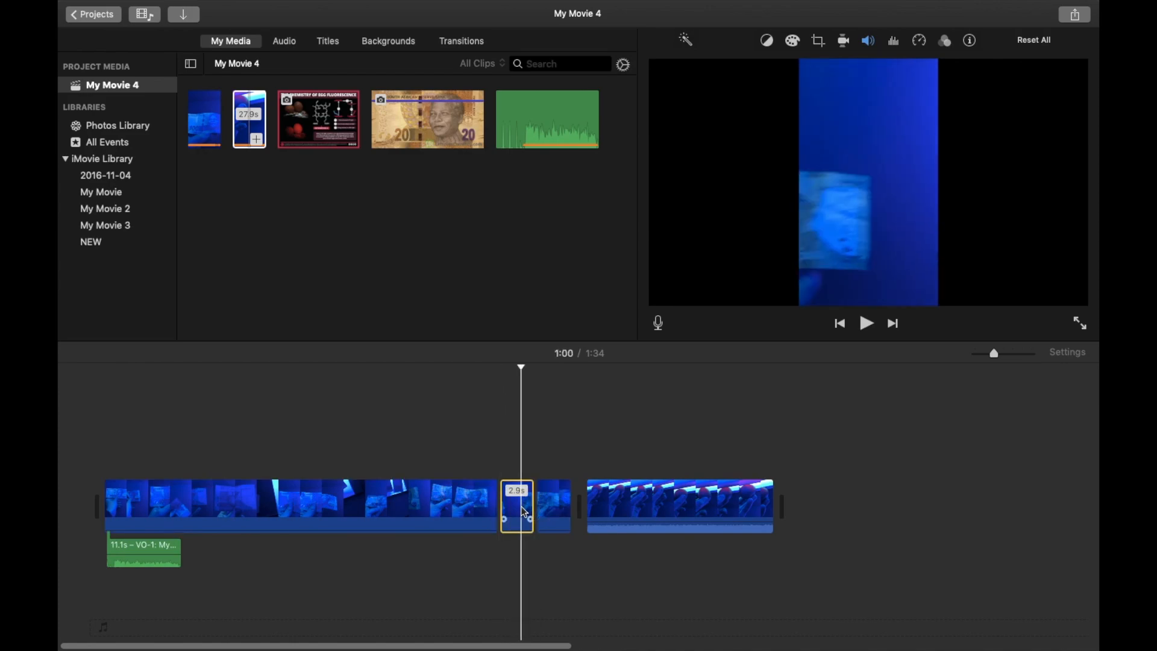
{"action": "right_click", "coordinate": [525, 512]}
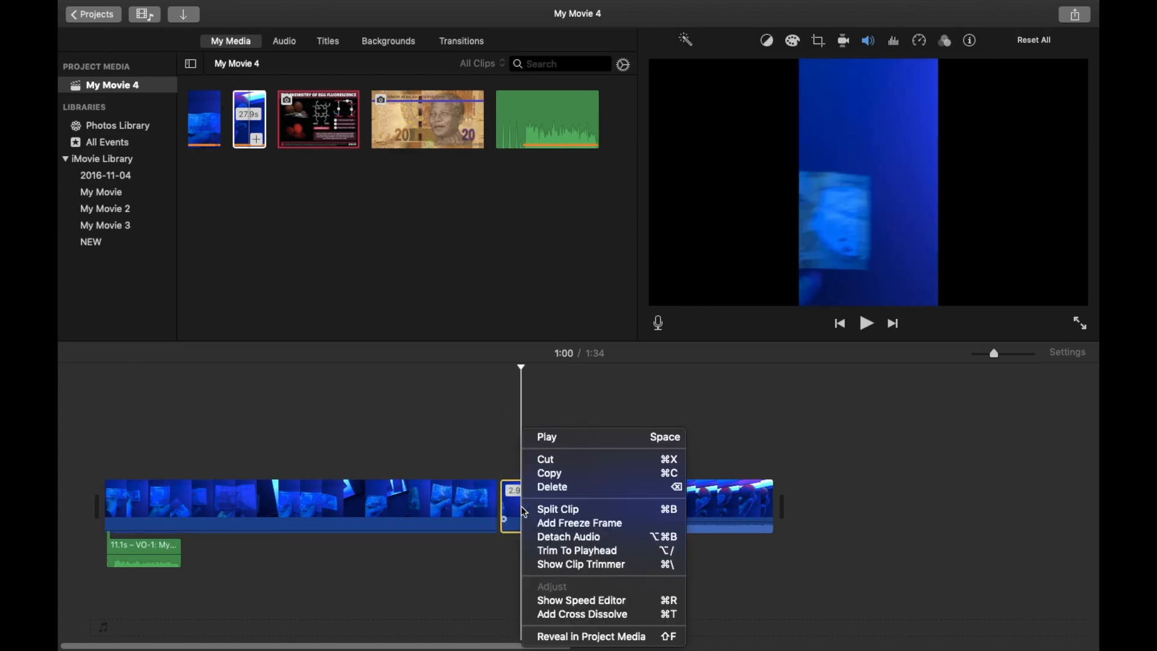
{"action": "left_click", "coordinate": [583, 487]}
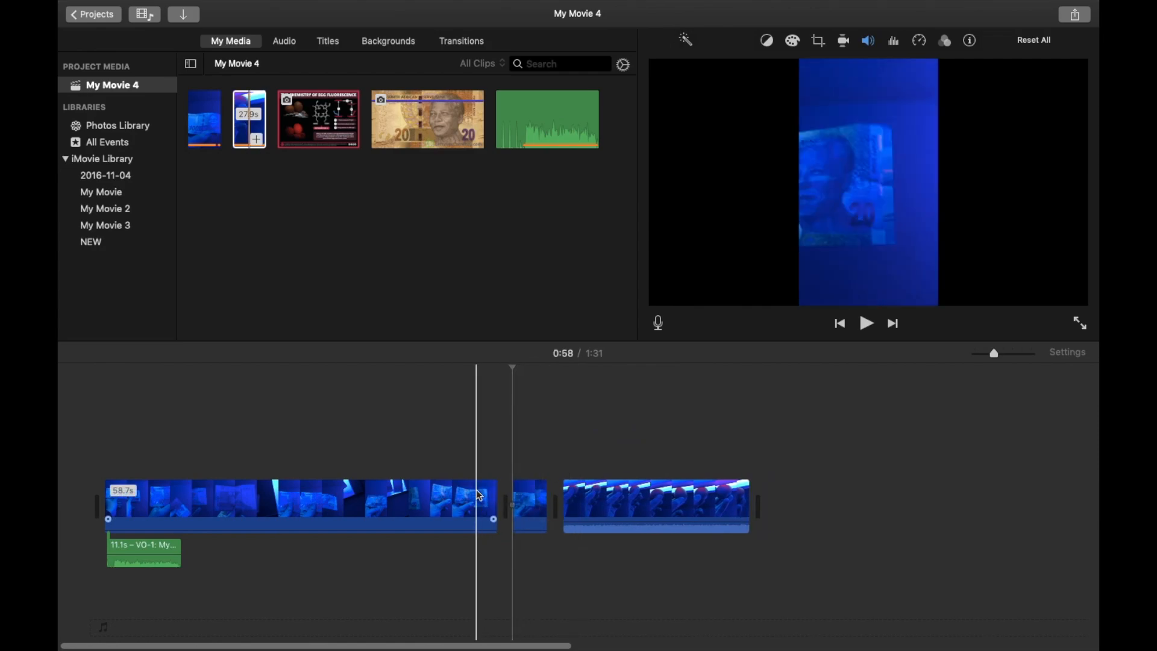
Play the movie past the cut, then return the playhead to the start.
{"action": "left_click", "coordinate": [864, 329]}
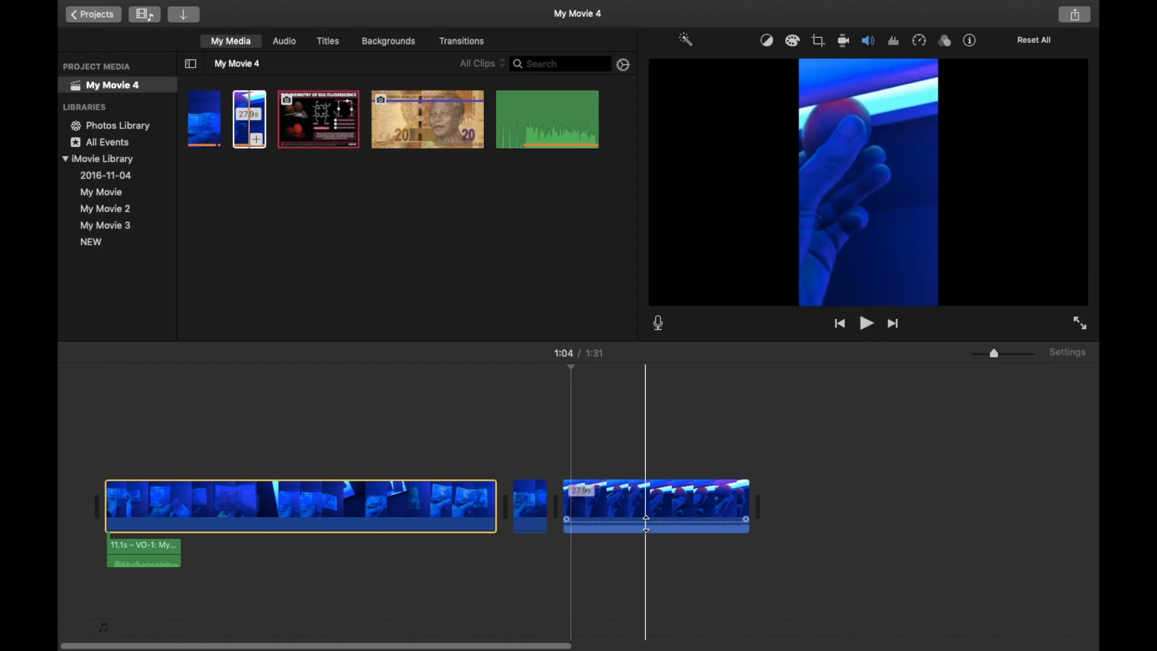
{"action": "left_click_drag", "start_coordinate": [649, 522], "coordinate": [649, 529]}
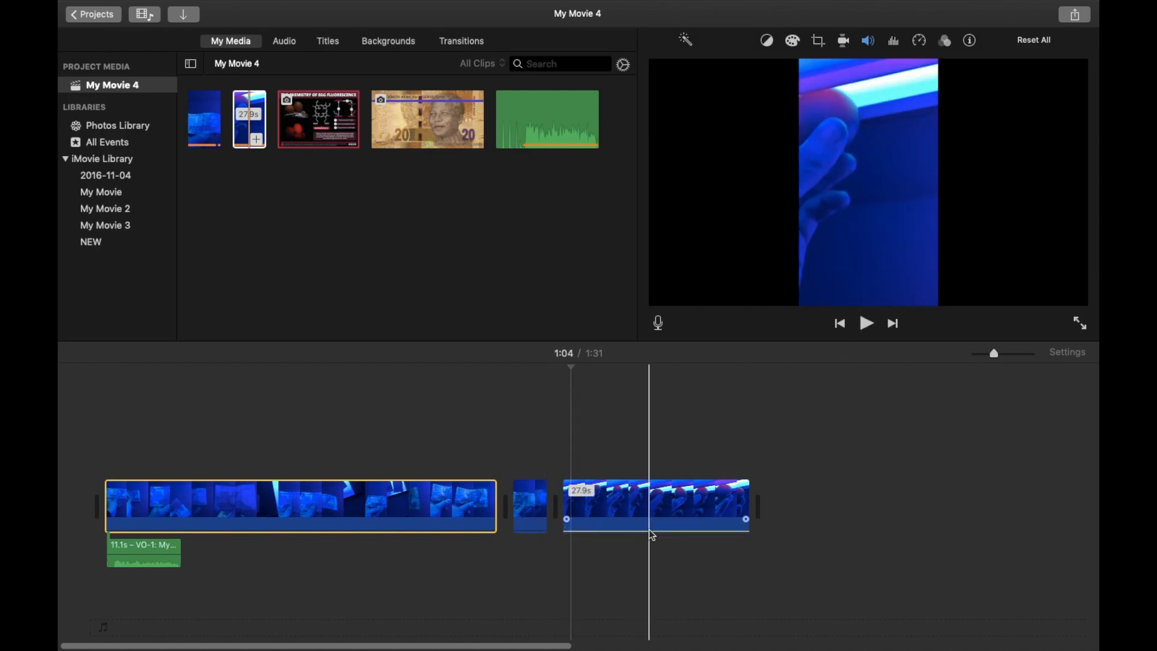
{"action": "left_click_drag", "start_coordinate": [569, 369], "coordinate": [107, 383]}
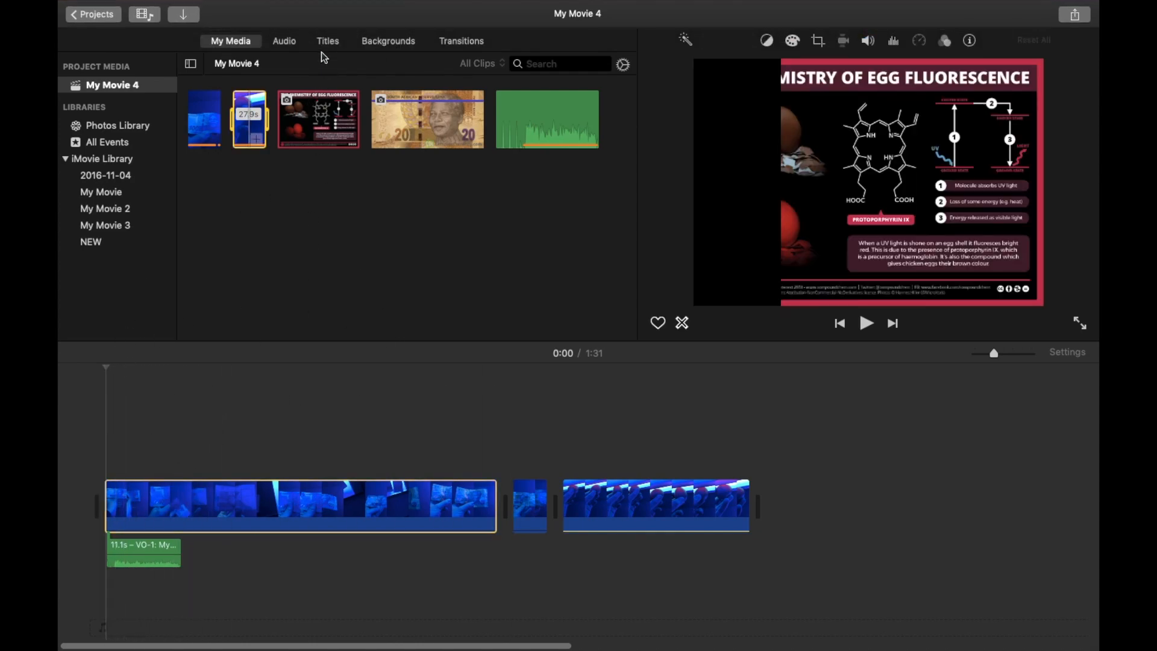
Add a Lens Flare title at the beginning of the first clip.
{"action": "left_click", "coordinate": [328, 41]}
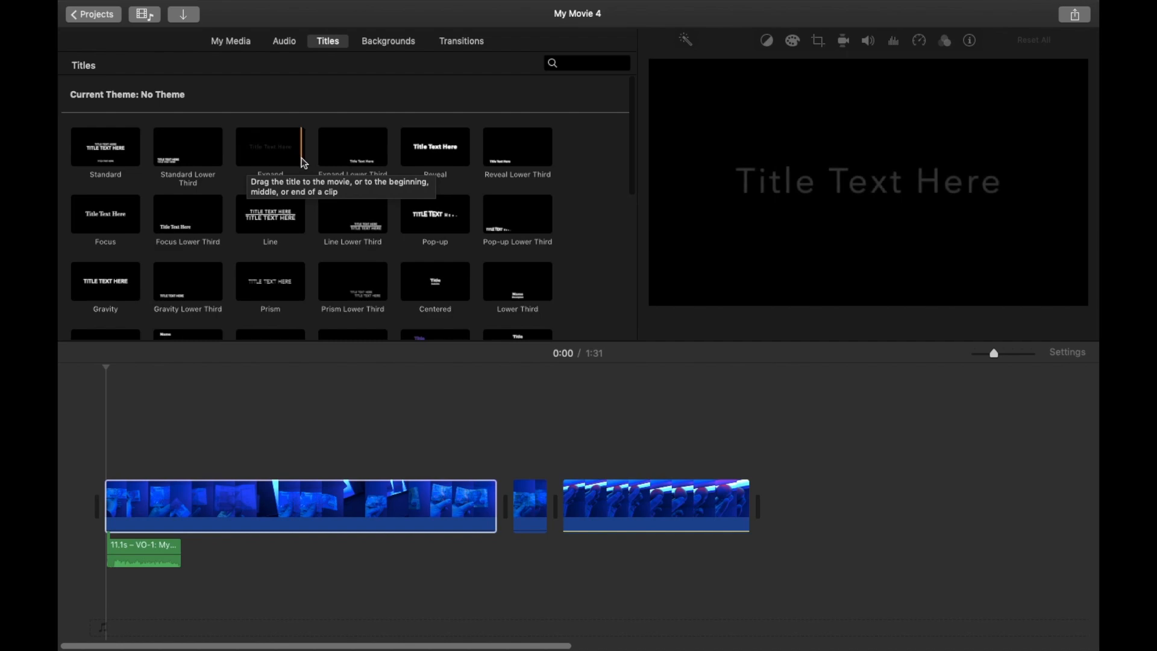
{"action": "scroll", "coordinate": [324, 239], "scroll_direction": "down", "scroll_amount": 5}
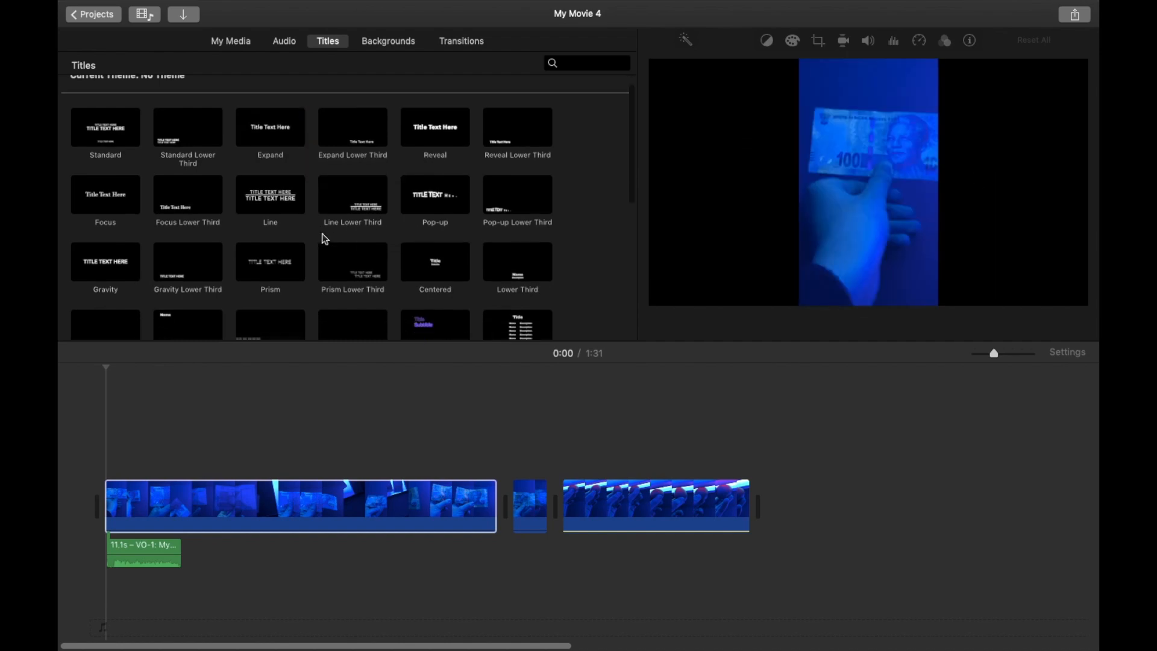
{"action": "scroll", "coordinate": [325, 238], "scroll_direction": "down", "scroll_amount": 2}
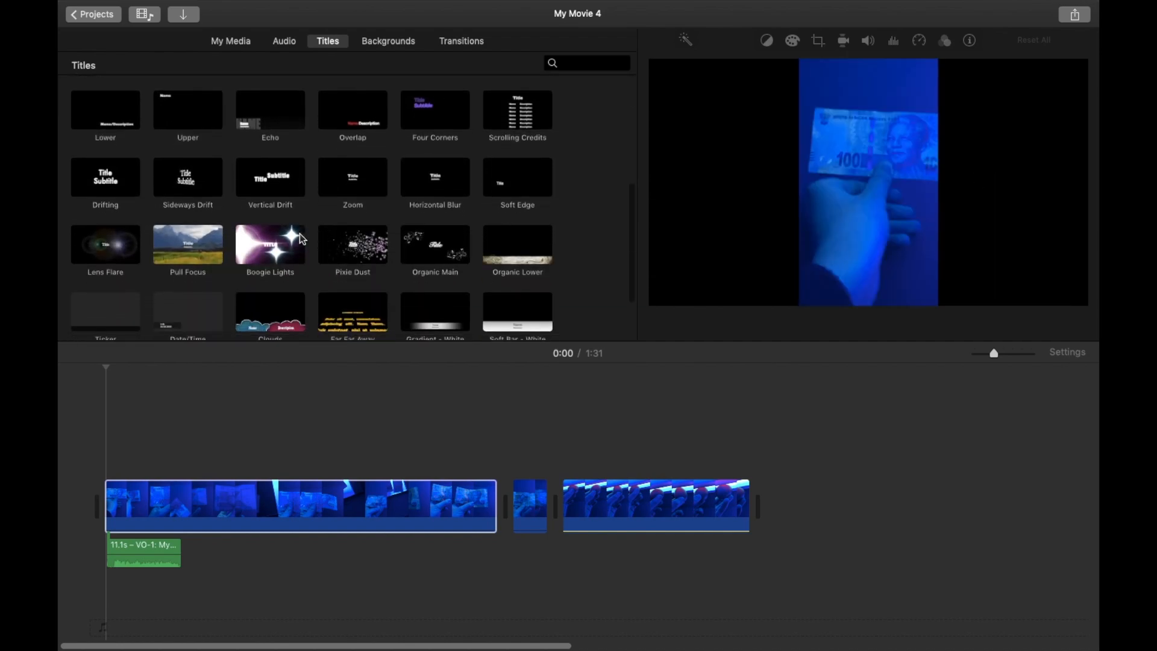
{"action": "left_click", "coordinate": [110, 256]}
{"action": "left_click_drag", "start_coordinate": [111, 253], "coordinate": [106, 416]}
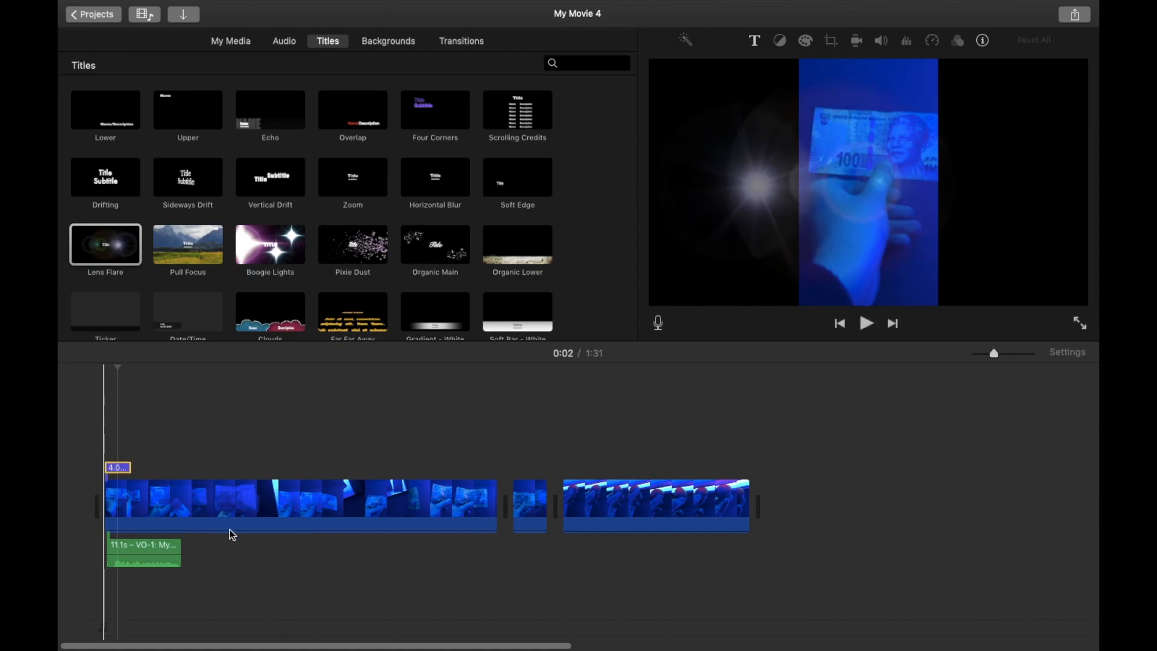
Select the new title and play the start of the movie to preview it.
{"action": "left_click", "coordinate": [111, 473]}
{"action": "left_click_drag", "start_coordinate": [119, 371], "coordinate": [104, 372]}
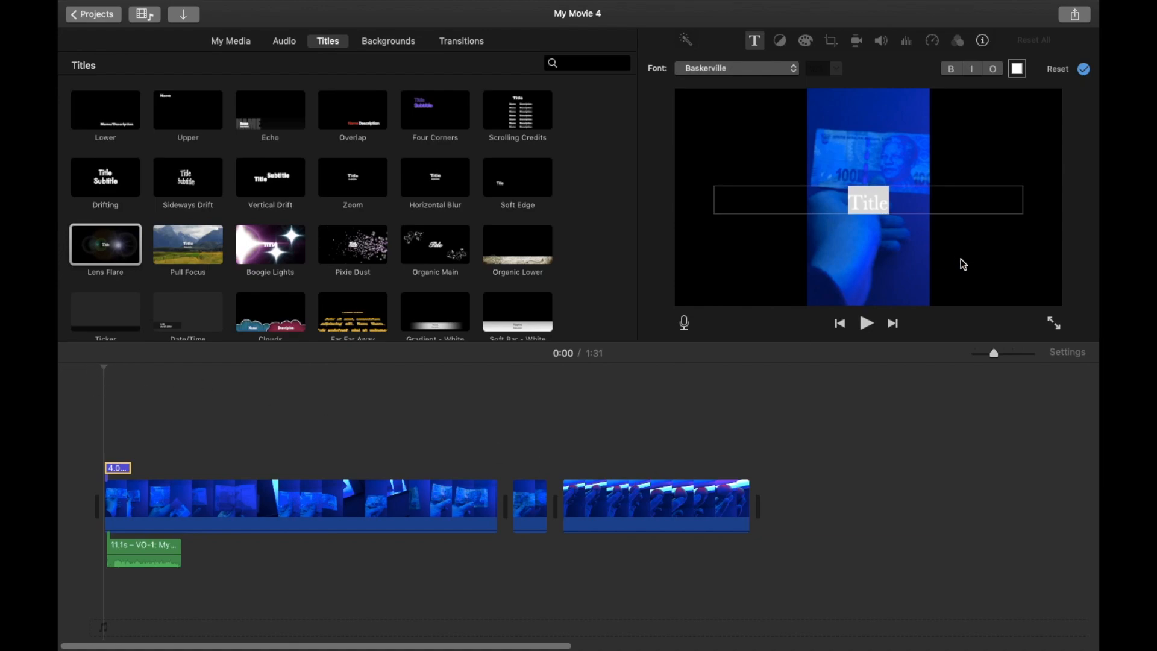
{"action": "left_click", "coordinate": [868, 324]}
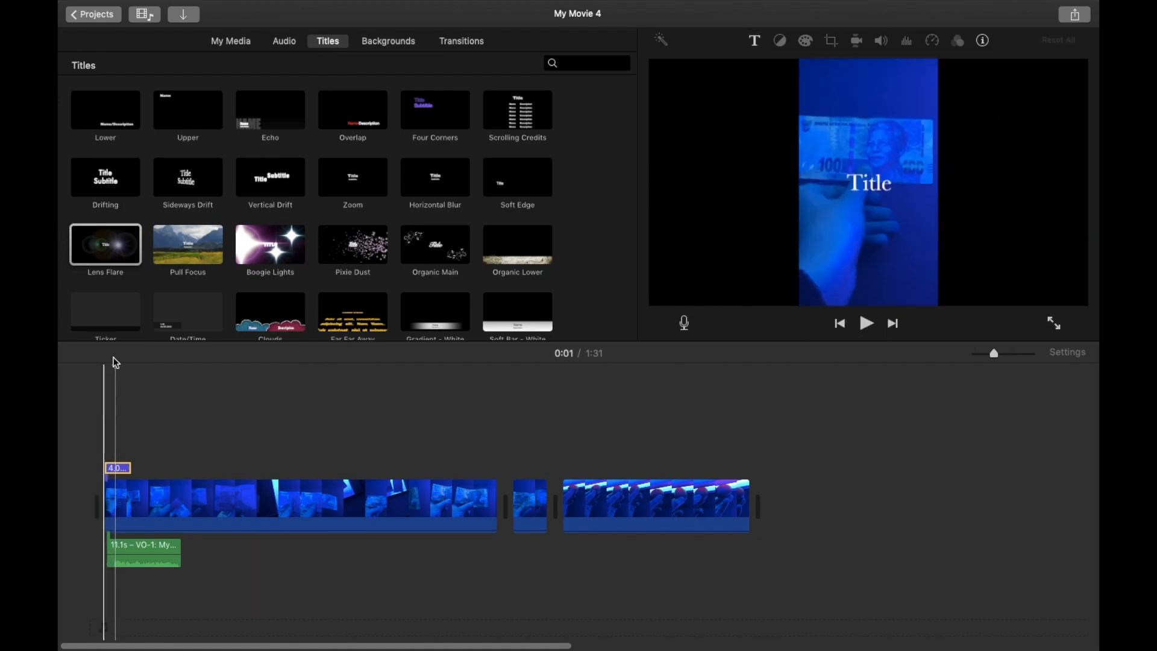
{"action": "left_click_drag", "start_coordinate": [113, 368], "coordinate": [108, 371]}
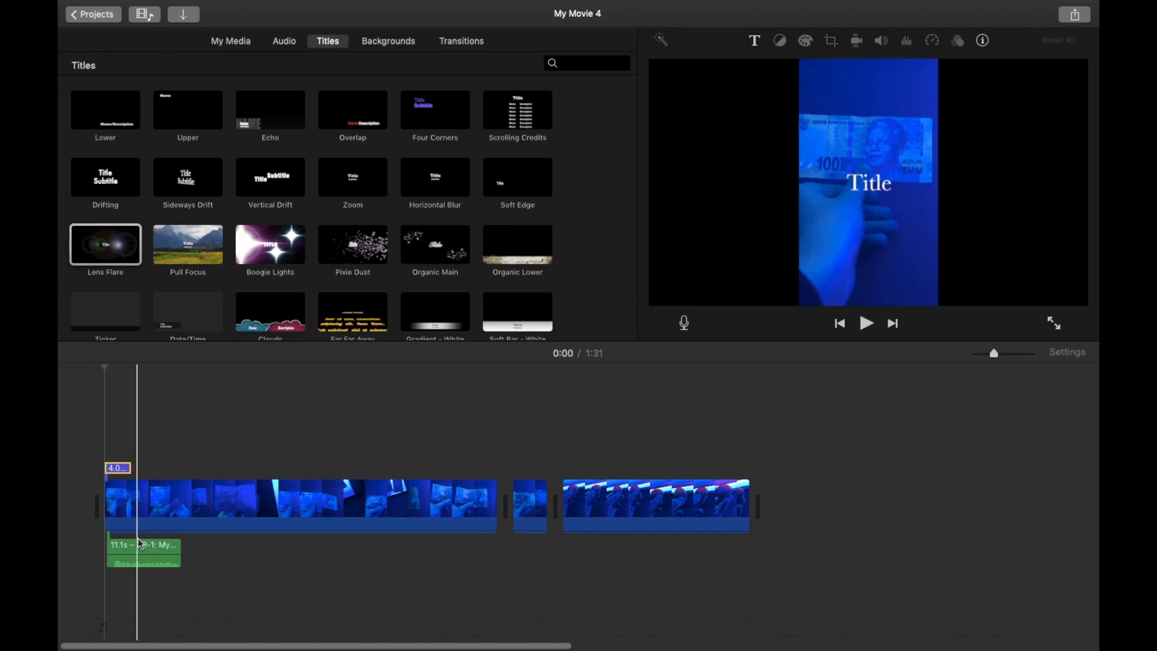
{"action": "left_click", "coordinate": [118, 470]}
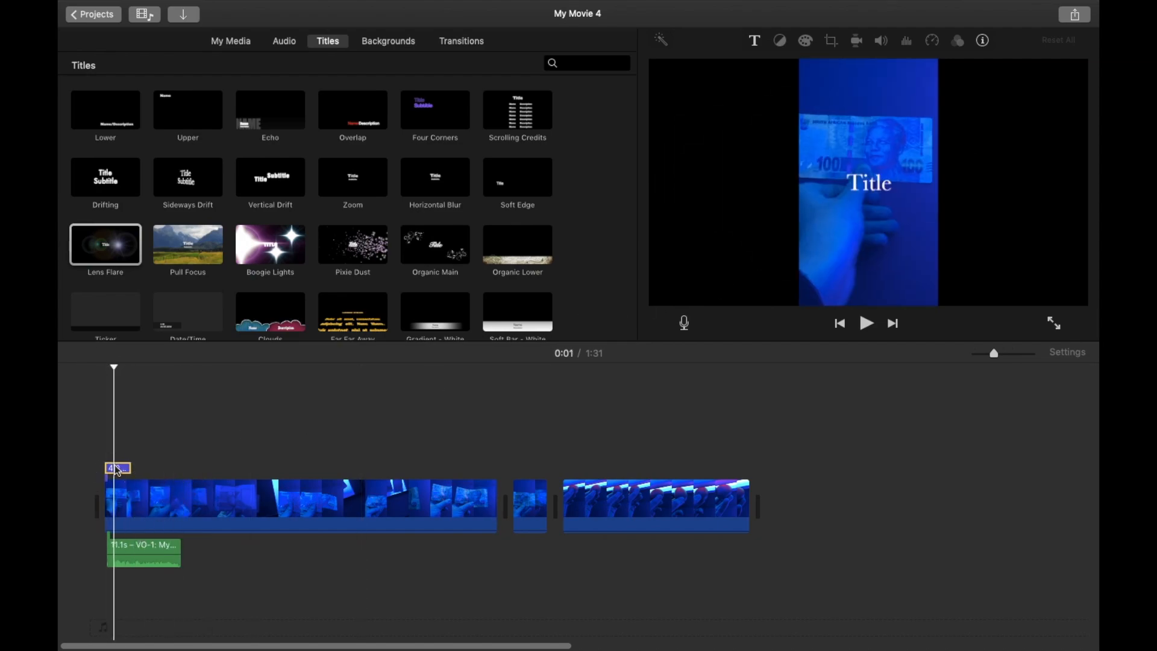
Enter Fluorescence as the title text and set its font to Helvetica Neue Bold.
{"action": "double_click", "coordinate": [882, 188]}
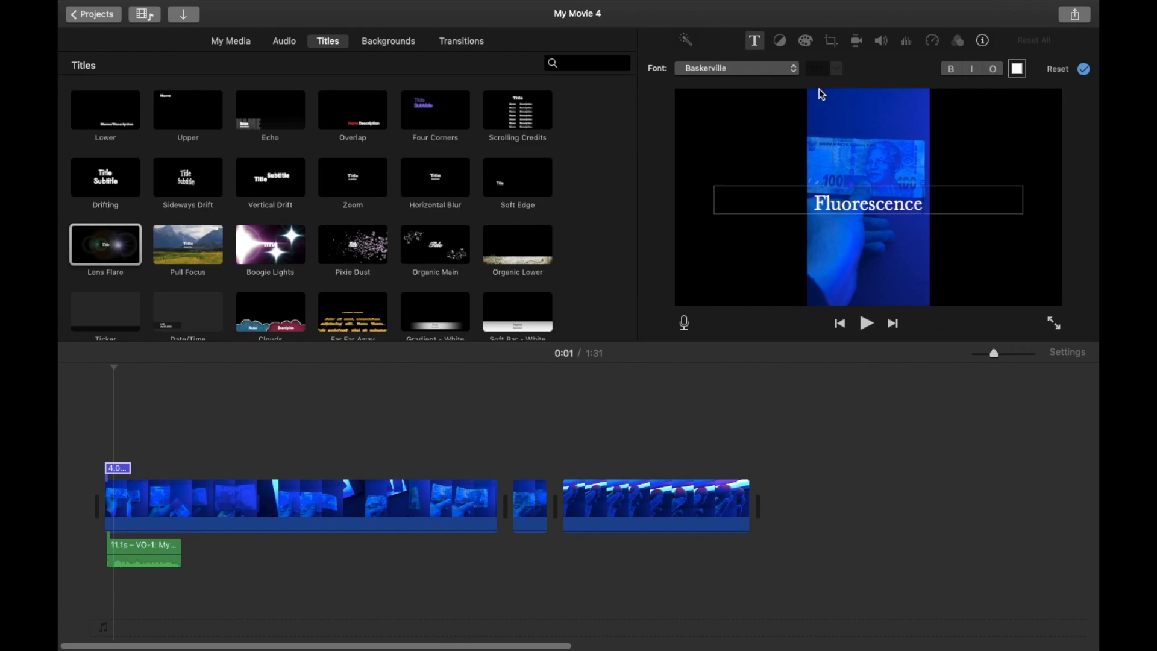
{"action": "left_click_drag", "start_coordinate": [921, 202], "coordinate": [835, 205]}
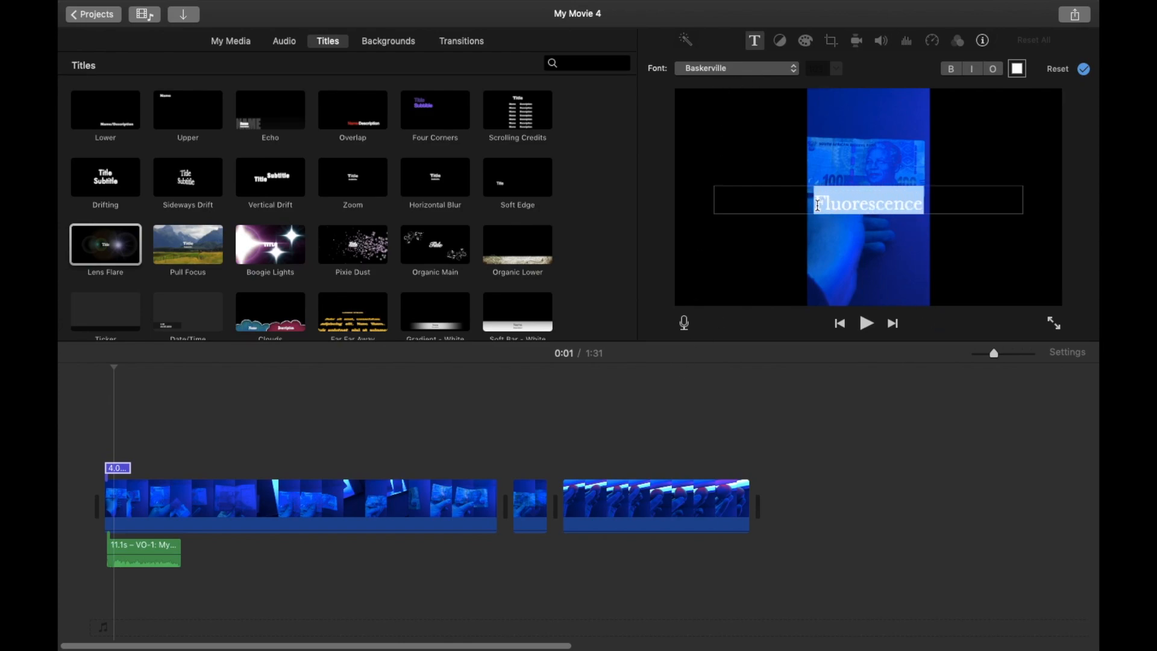
{"action": "left_click", "coordinate": [784, 73]}
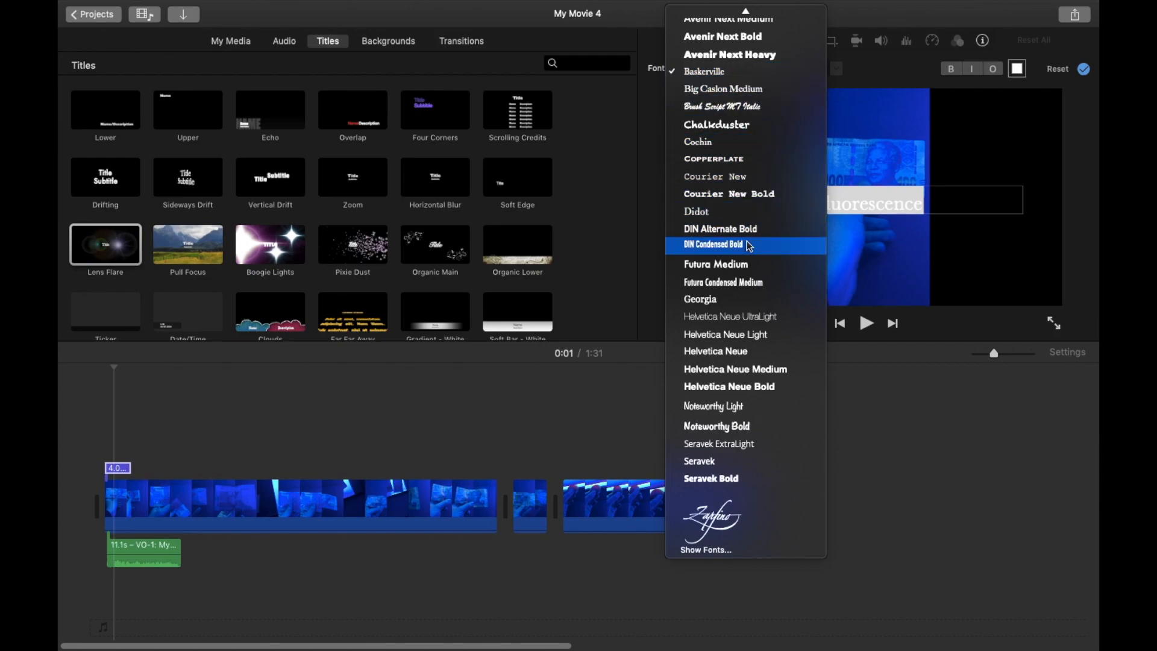
{"action": "left_click", "coordinate": [757, 129]}
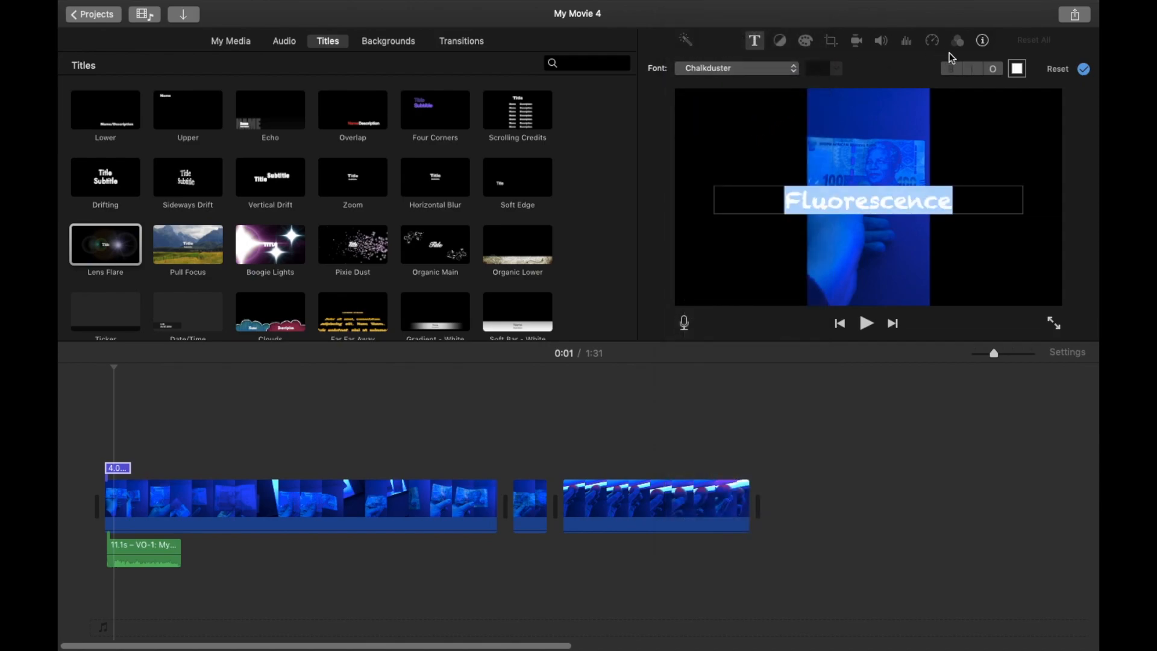
{"action": "left_click", "coordinate": [760, 75]}
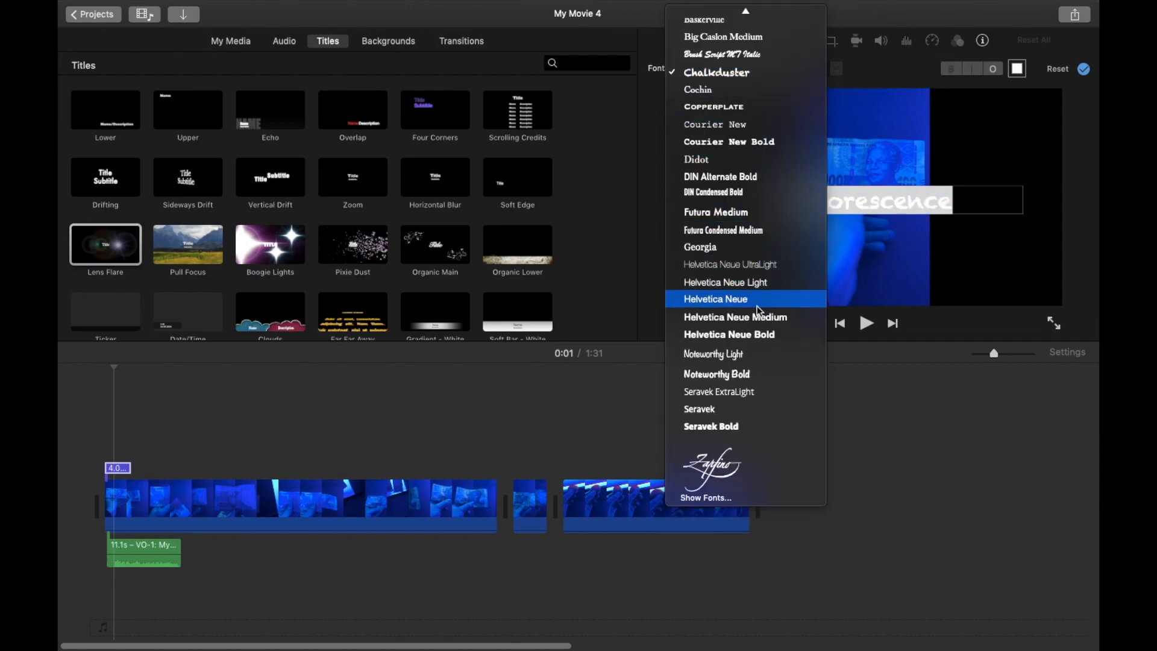
{"action": "left_click", "coordinate": [745, 334]}
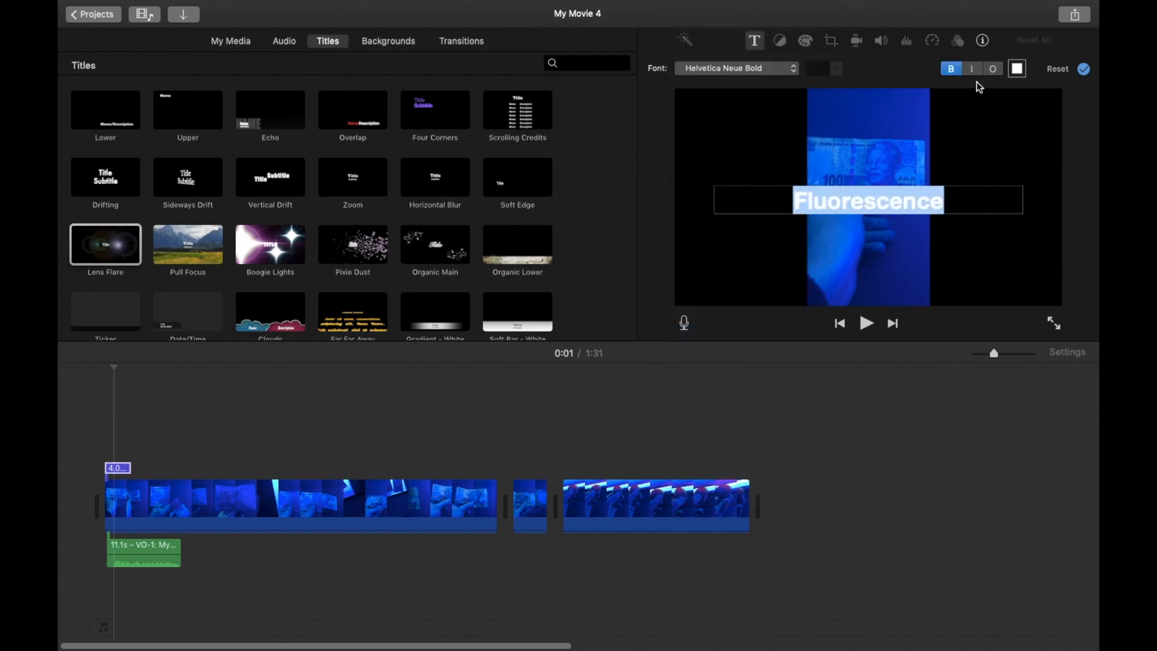
{"action": "left_click", "coordinate": [1016, 69]}
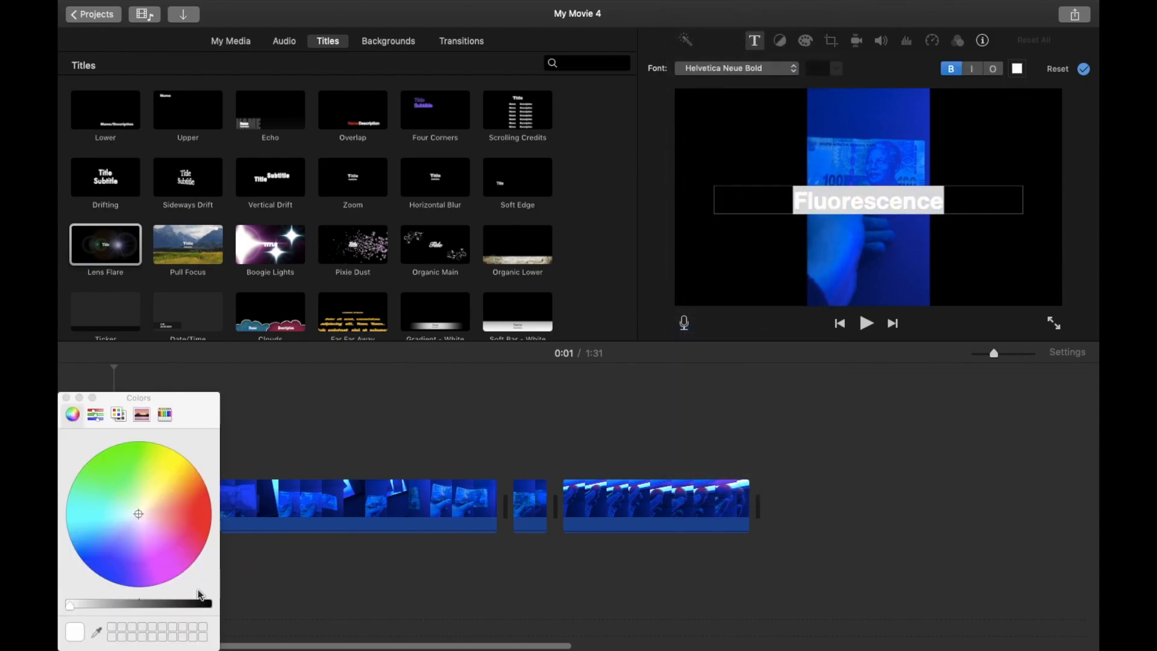
{"action": "left_click", "coordinate": [927, 493]}
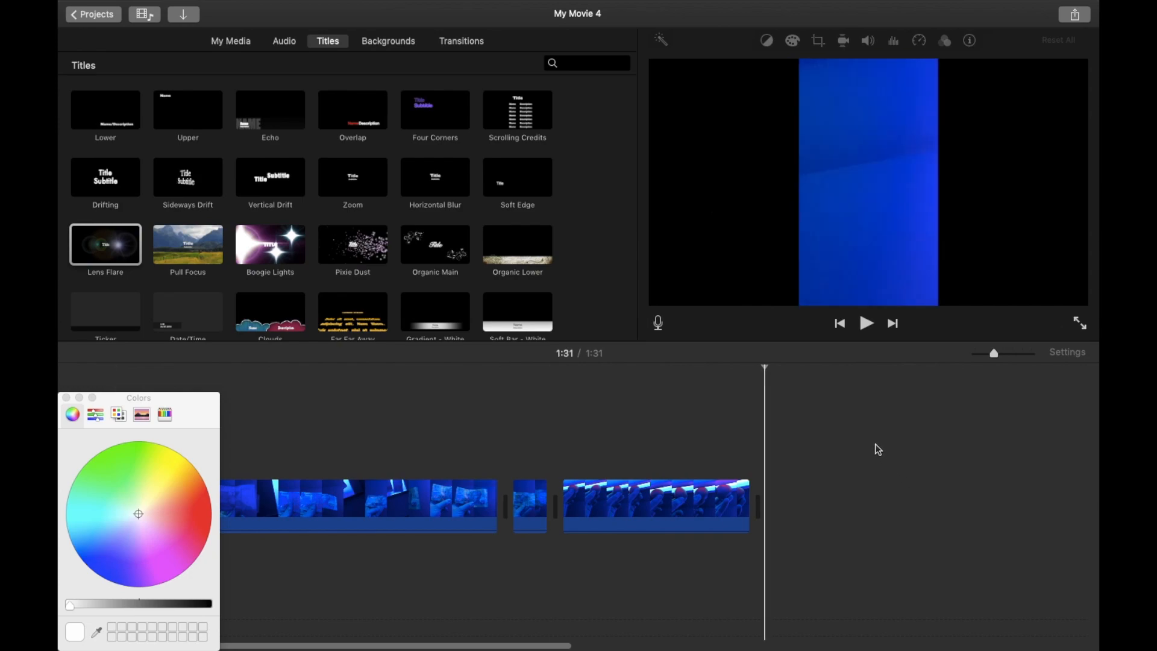
{"action": "left_click", "coordinate": [67, 398]}
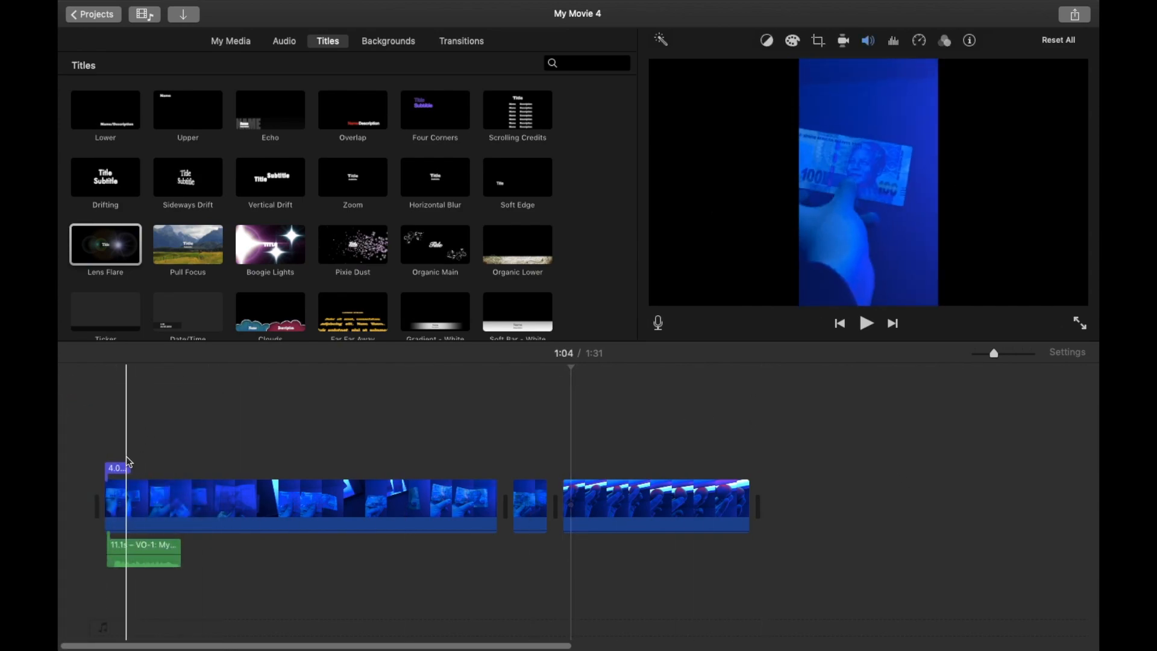
Add a Gradient background clip above the start of the first clip.
{"action": "left_click", "coordinate": [107, 367]}
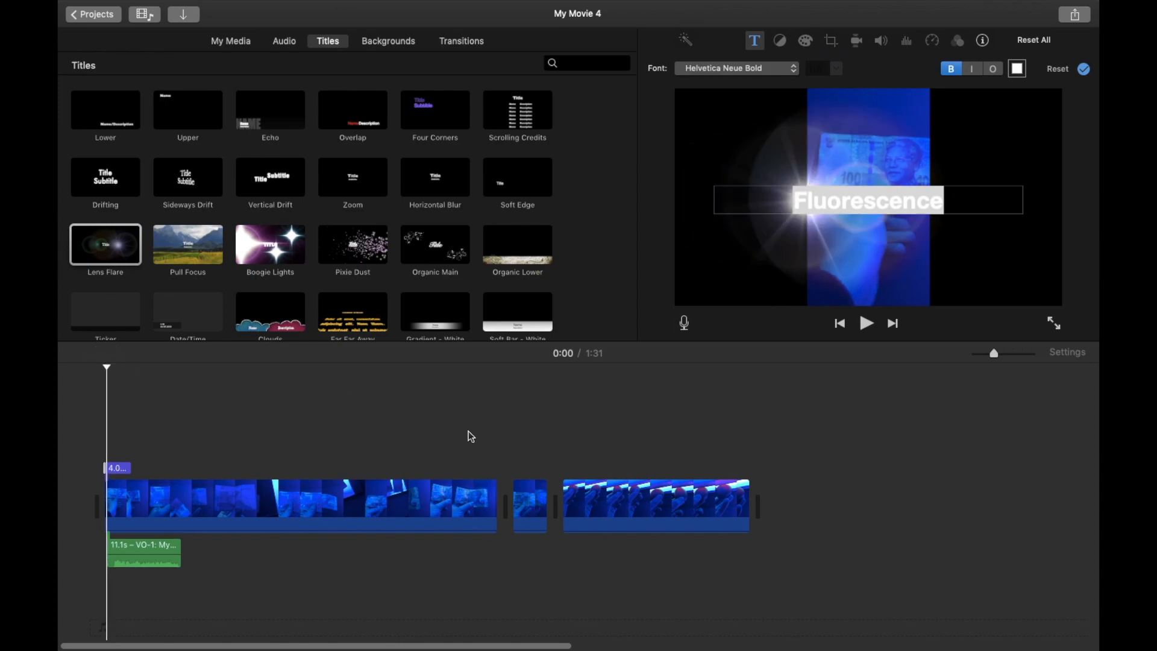
{"action": "left_click", "coordinate": [403, 42]}
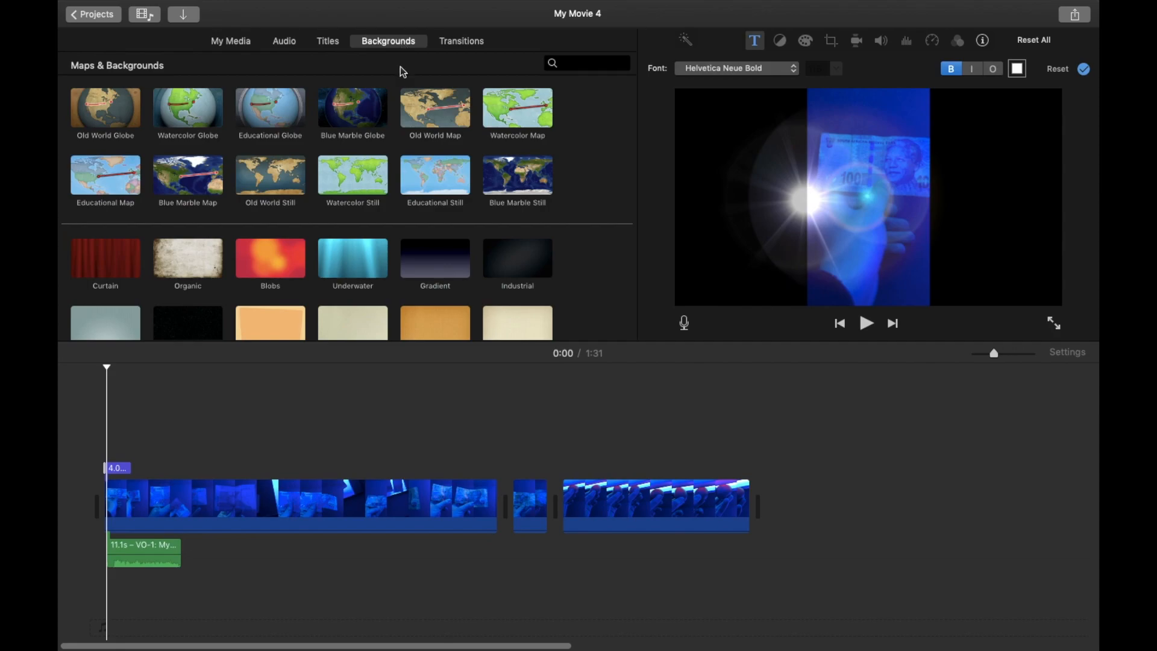
{"action": "scroll", "coordinate": [383, 214], "scroll_direction": "down", "scroll_amount": 2}
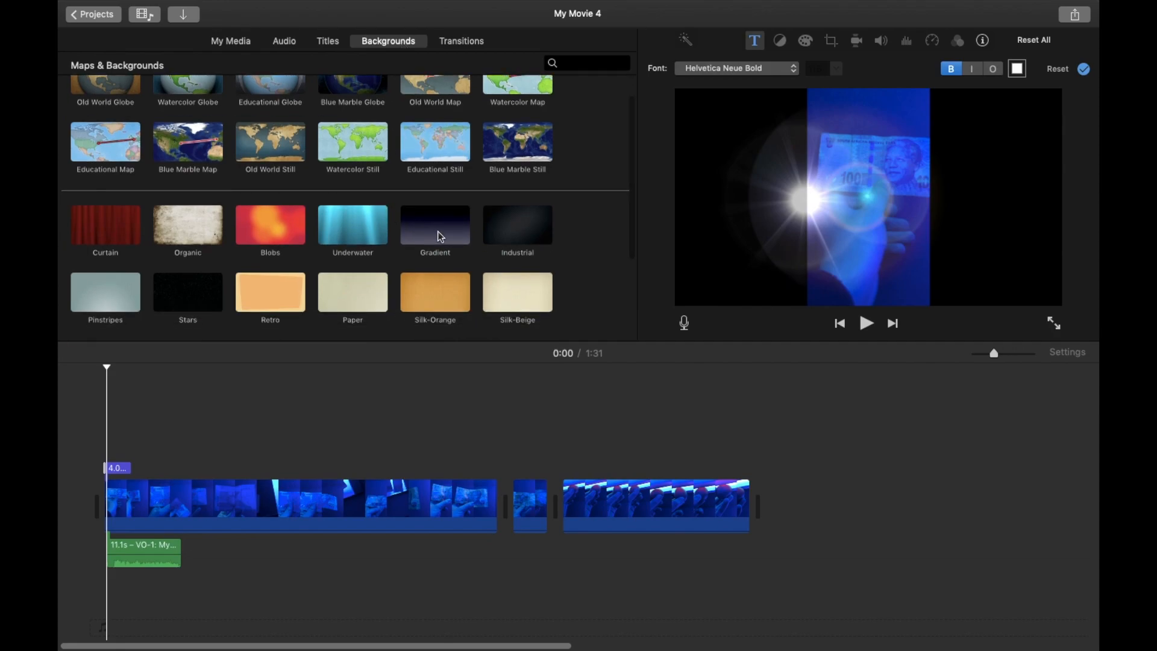
{"action": "scroll", "coordinate": [422, 199], "scroll_direction": "up", "scroll_amount": 2}
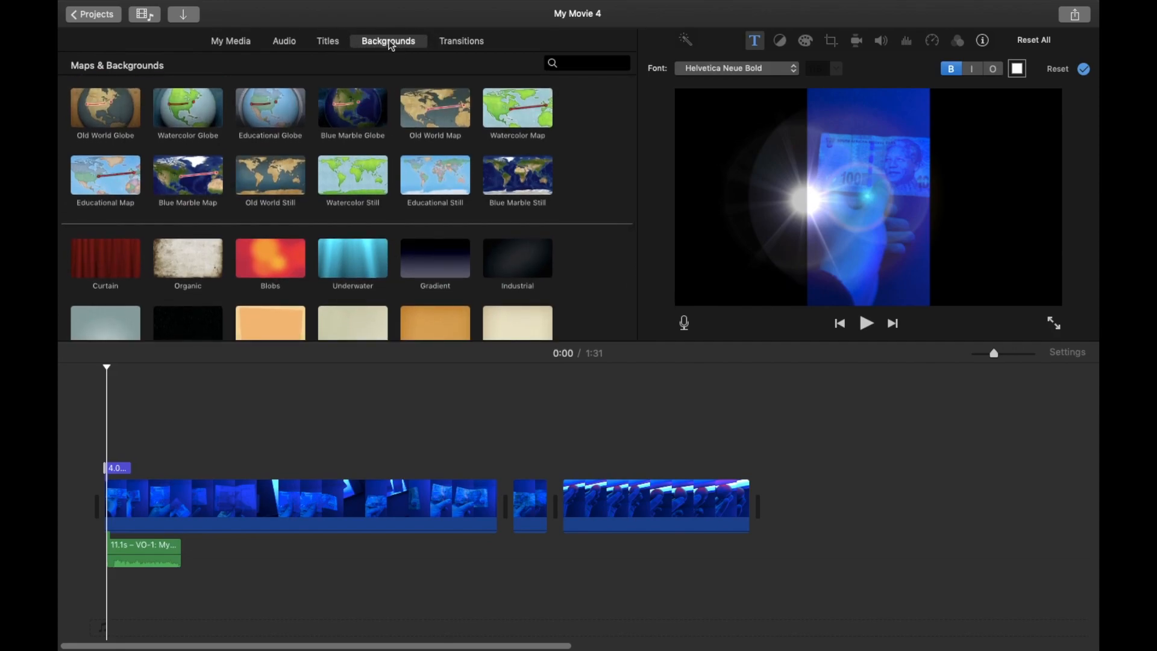
{"action": "left_click", "coordinate": [443, 261]}
{"action": "left_click_drag", "start_coordinate": [444, 261], "coordinate": [98, 473]}
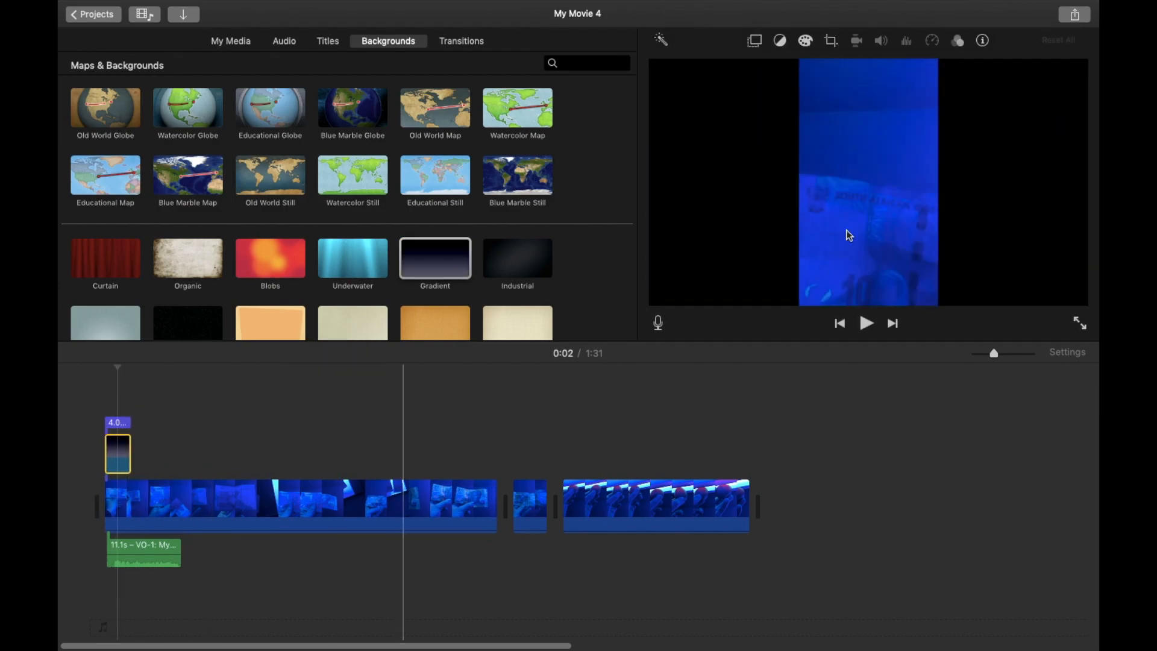
Shift the voiceover clip slightly later and play the movie from the start.
{"action": "left_click", "coordinate": [106, 365]}
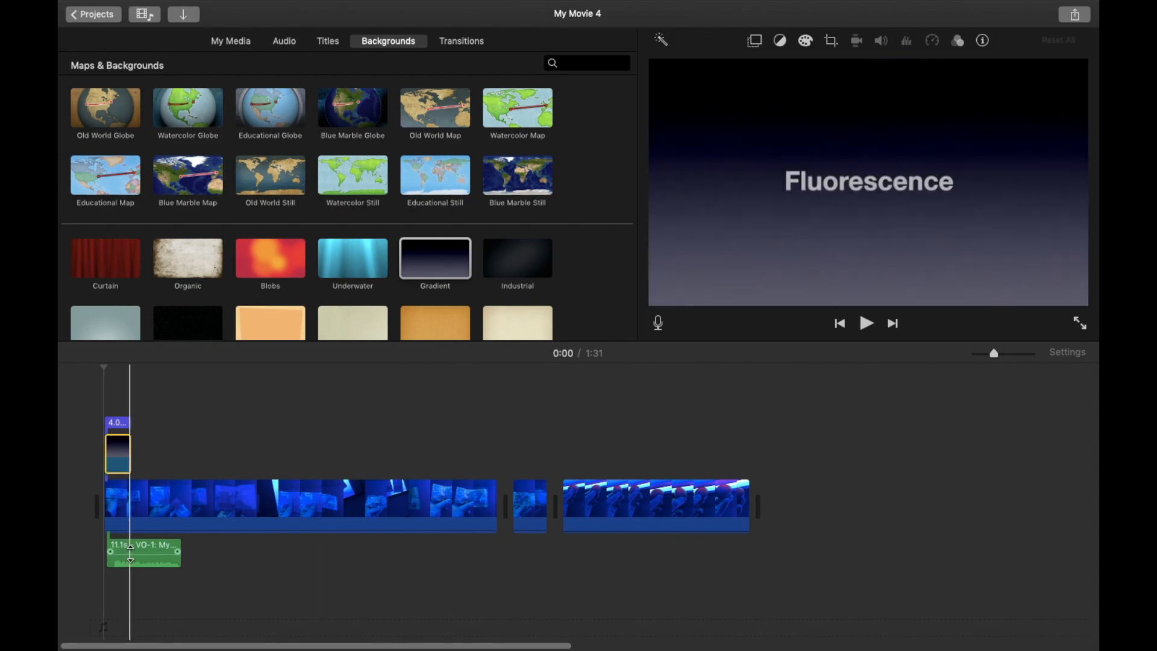
{"action": "left_click_drag", "start_coordinate": [144, 548], "coordinate": [163, 548]}
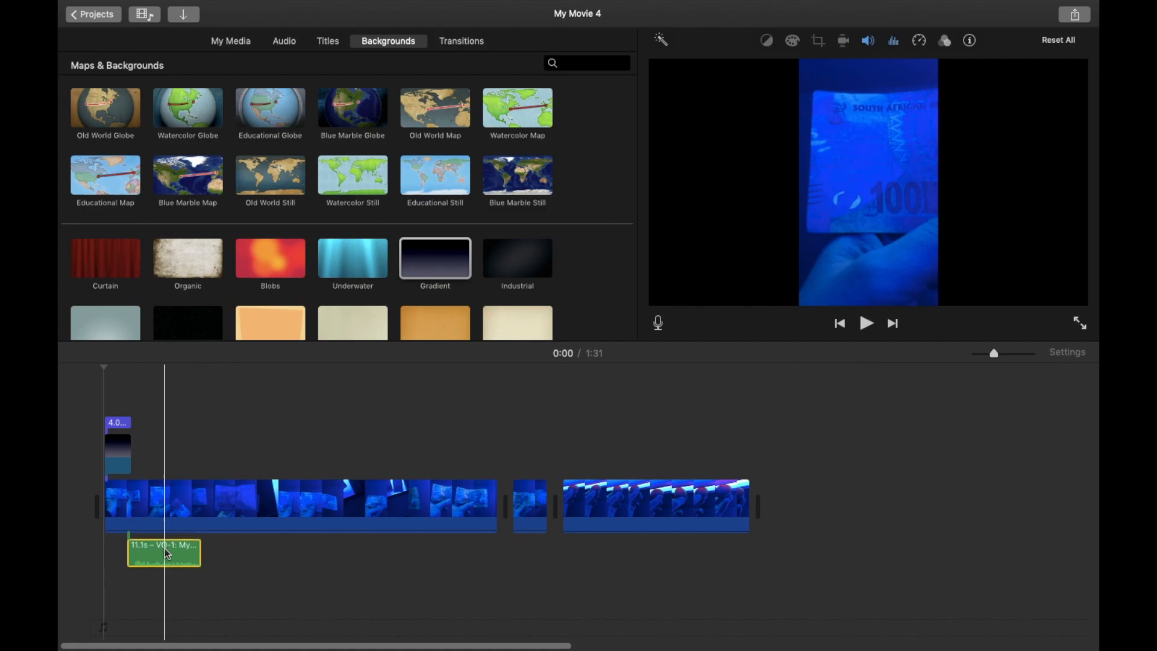
{"action": "left_click", "coordinate": [870, 327]}
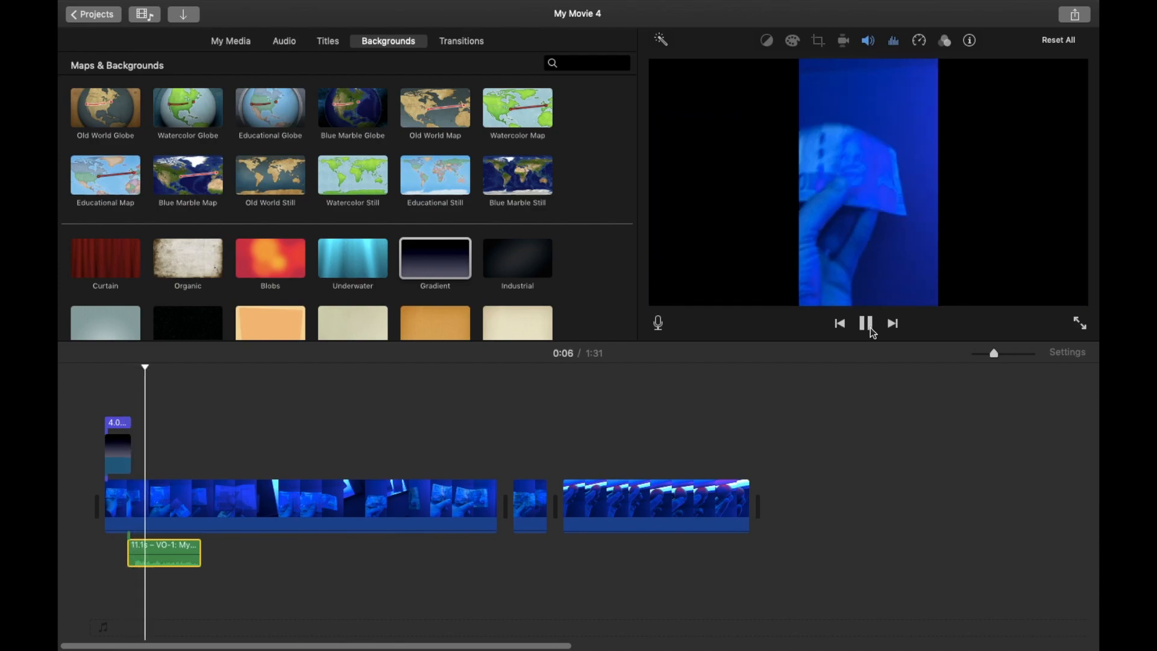
{"action": "left_click", "coordinate": [871, 328]}
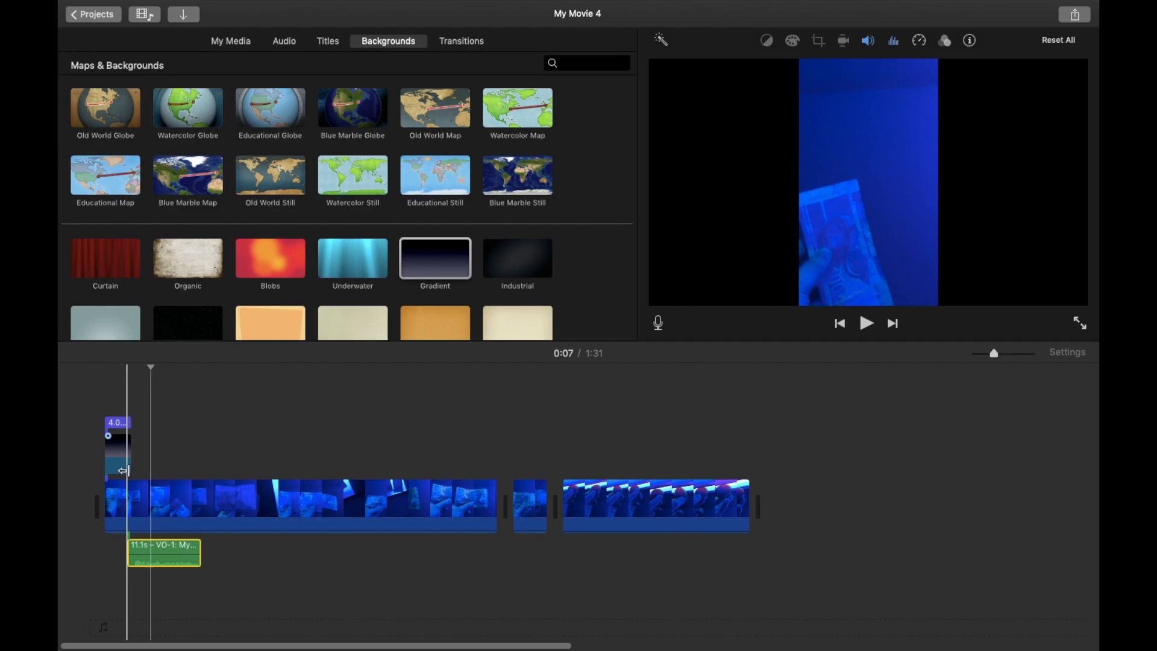
{"action": "left_click", "coordinate": [150, 423]}
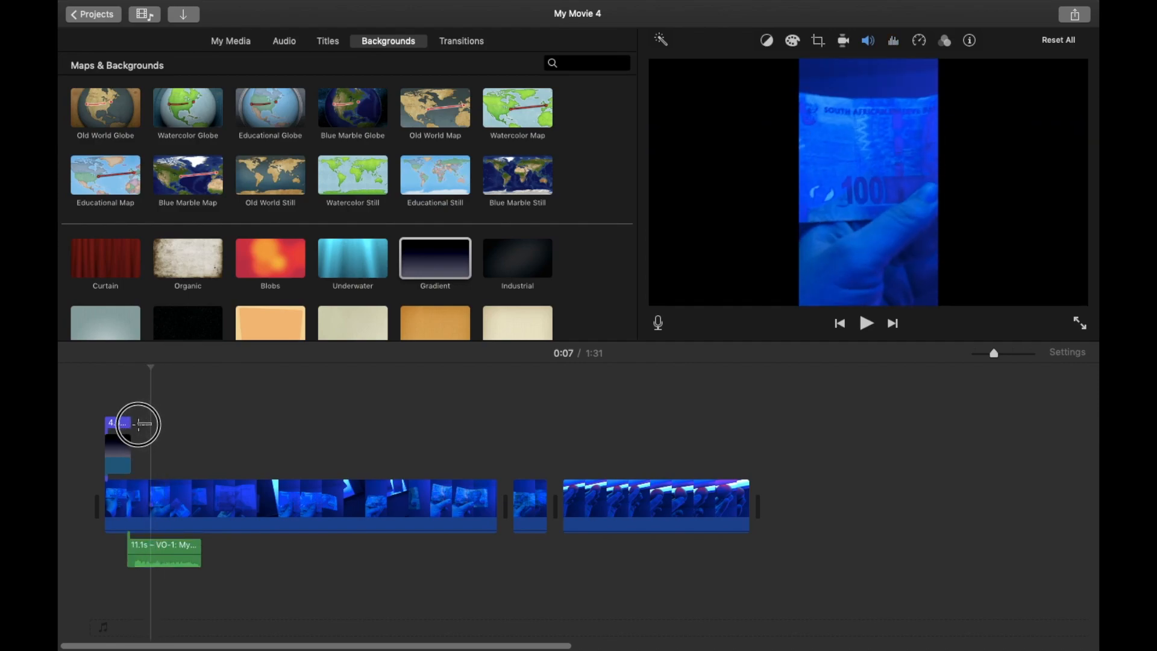
{"action": "left_click", "coordinate": [128, 493]}
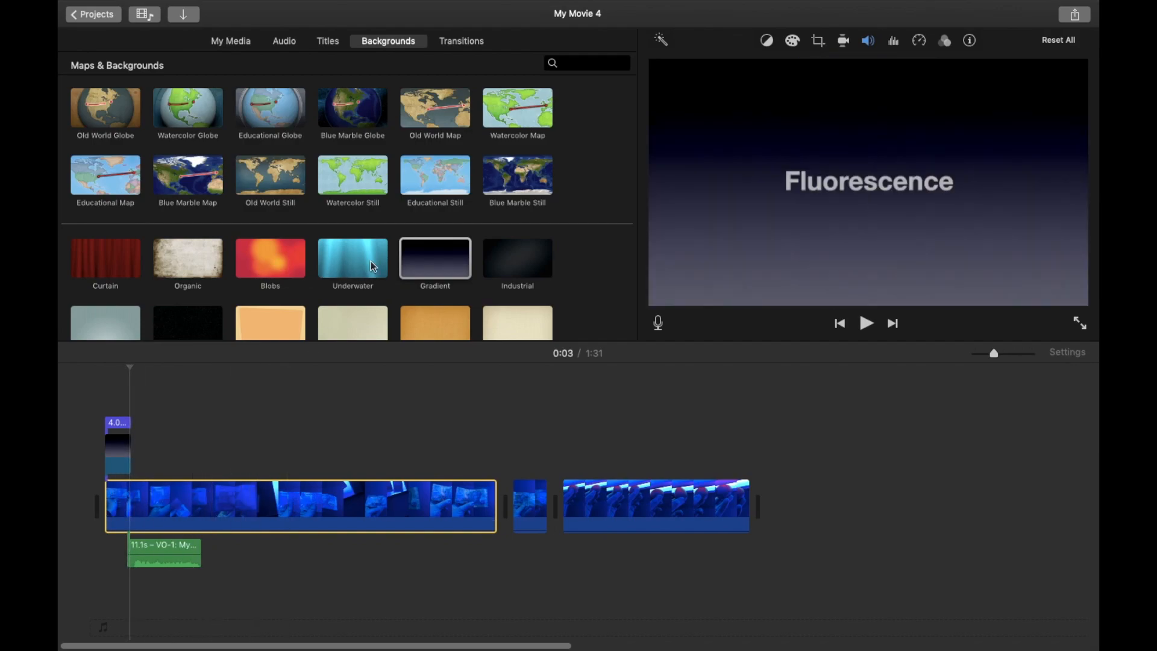
{"action": "scroll", "coordinate": [371, 262], "scroll_direction": "down", "scroll_amount": 4}
{"action": "scroll", "coordinate": [371, 262], "scroll_direction": "up", "scroll_amount": 4}
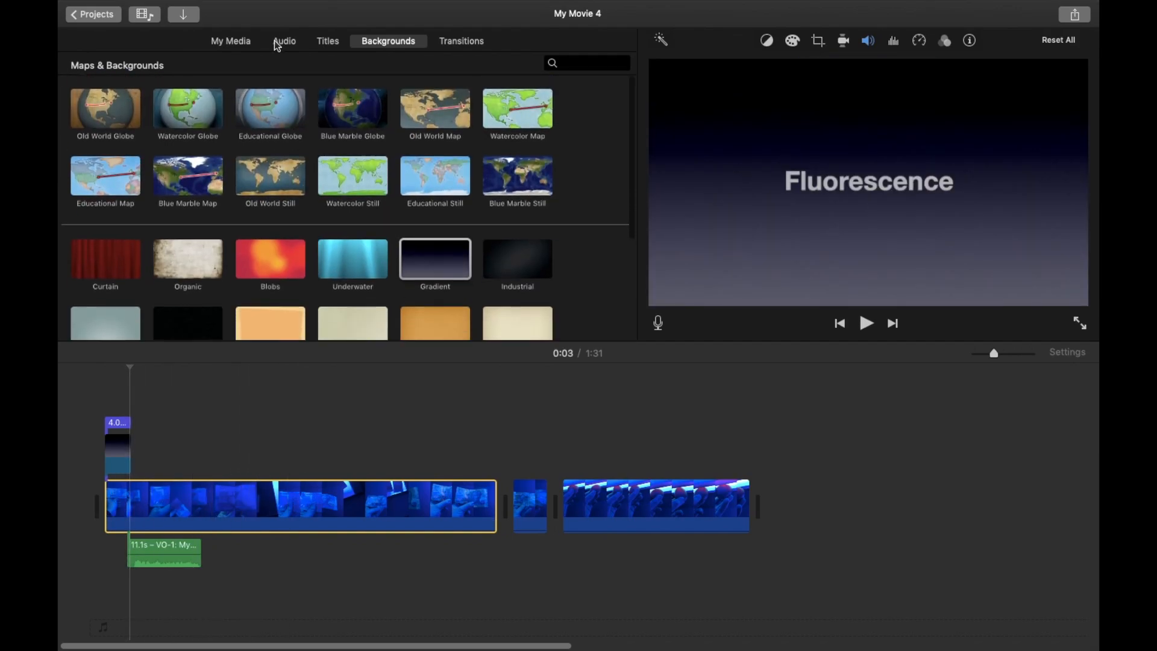
Add the banknote image from the project media as a cutaway above the first clip, just after the gradient background.
{"action": "left_click", "coordinate": [237, 40]}
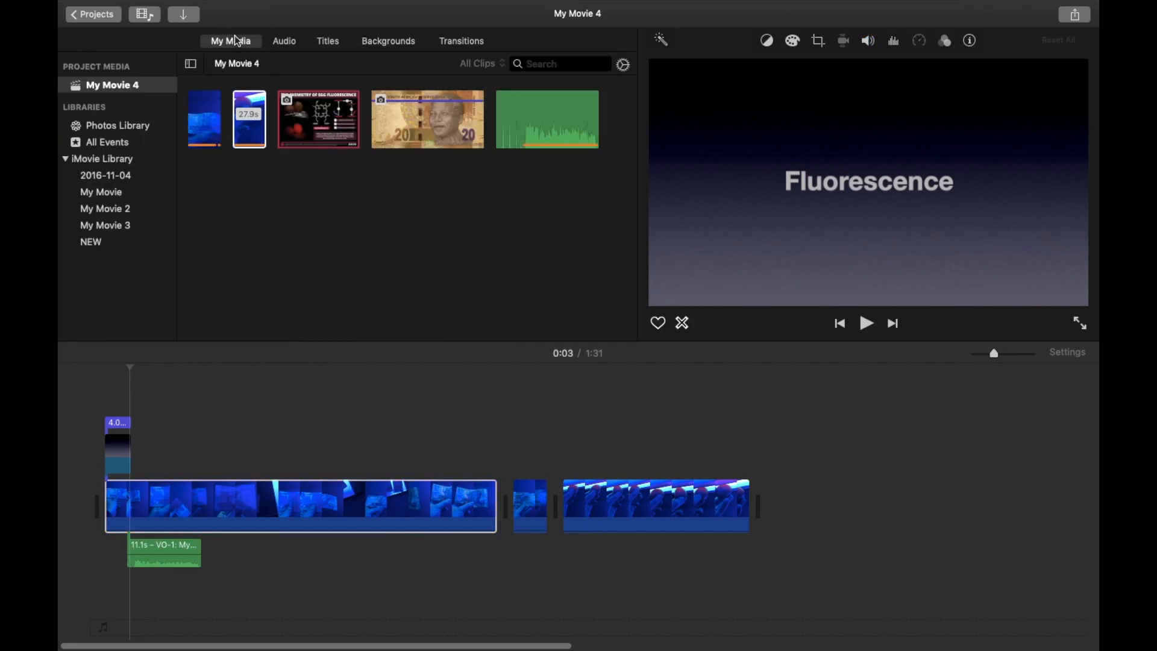
{"action": "left_click", "coordinate": [449, 136]}
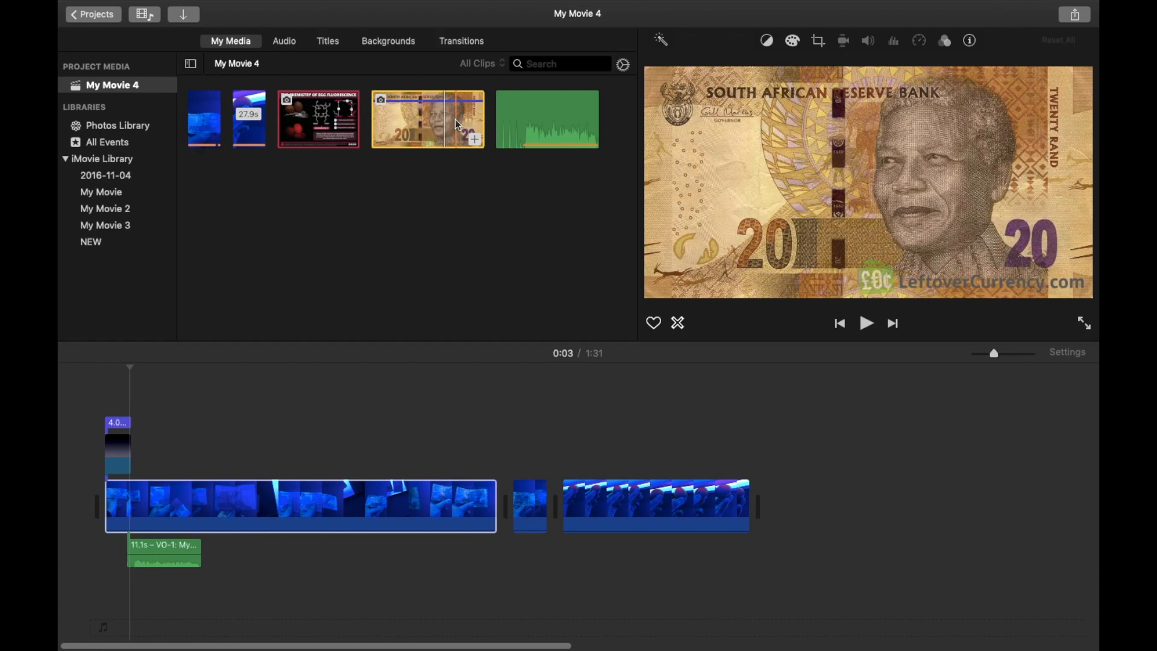
{"action": "left_click_drag", "start_coordinate": [455, 118], "coordinate": [134, 465]}
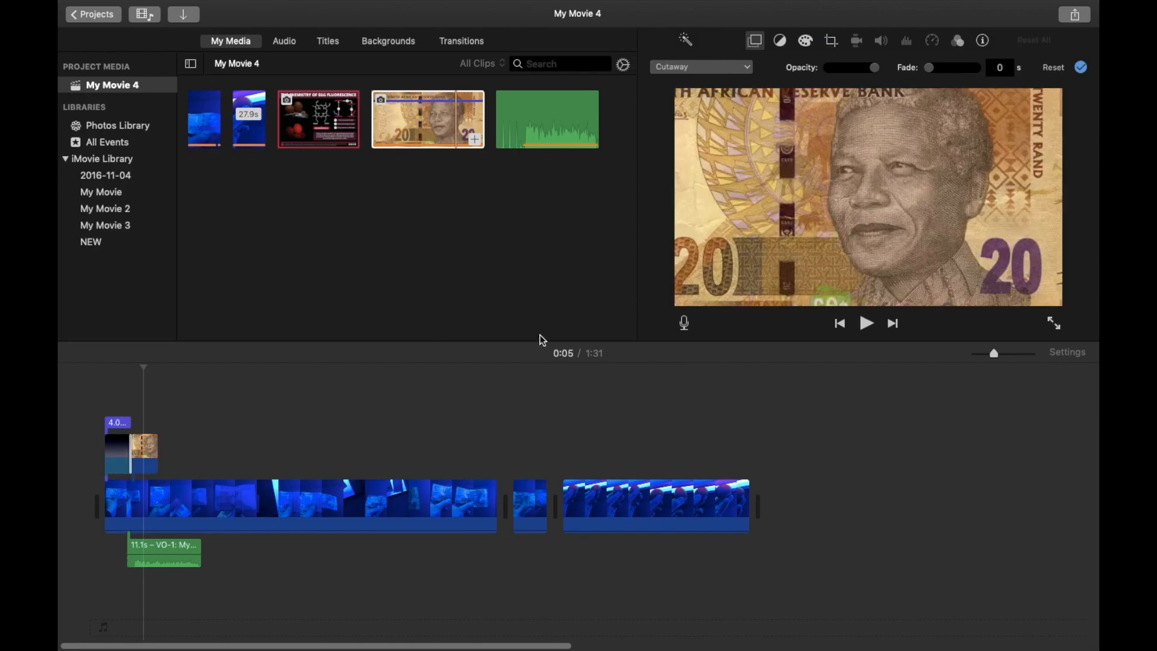
Play the movie from the start to preview the title, background and banknote cutaway.
{"action": "left_click", "coordinate": [866, 322]}
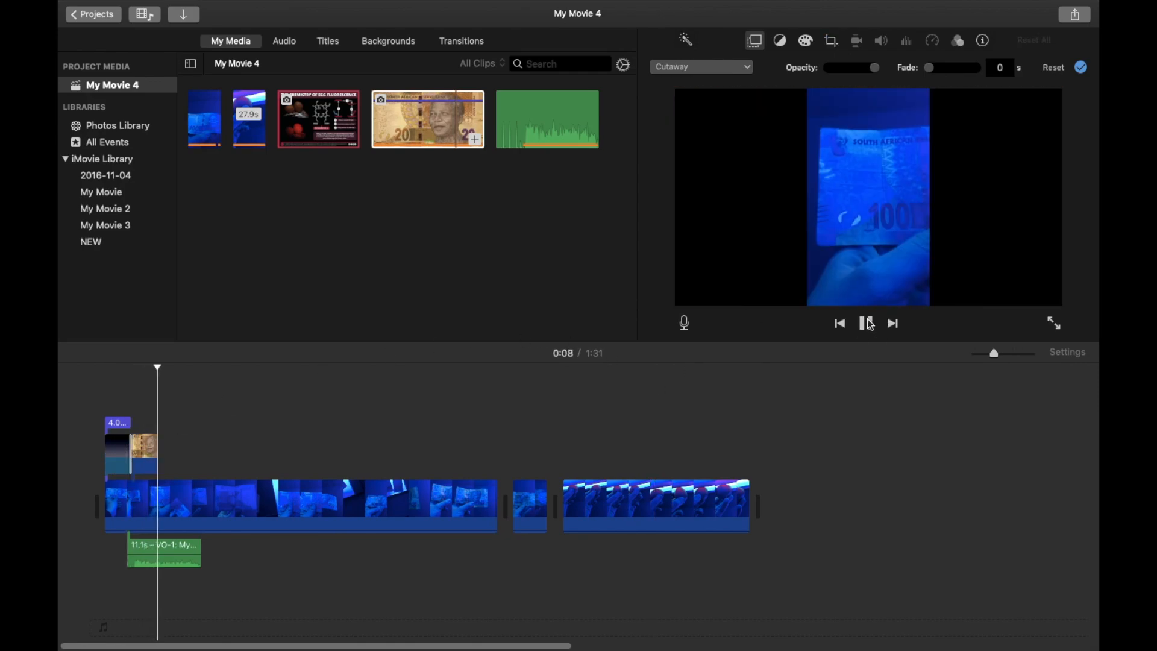
{"action": "key", "text": "space"}
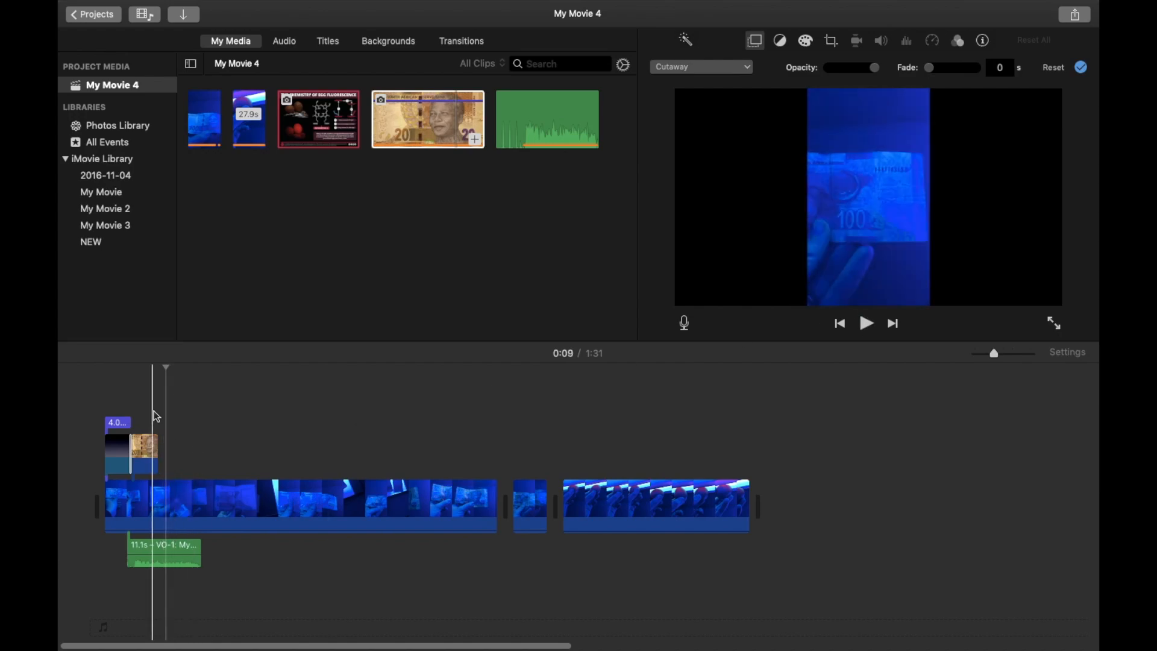
{"action": "left_click", "coordinate": [146, 392]}
{"action": "left_click", "coordinate": [164, 382]}
{"action": "left_click_drag", "start_coordinate": [168, 369], "coordinate": [123, 378]}
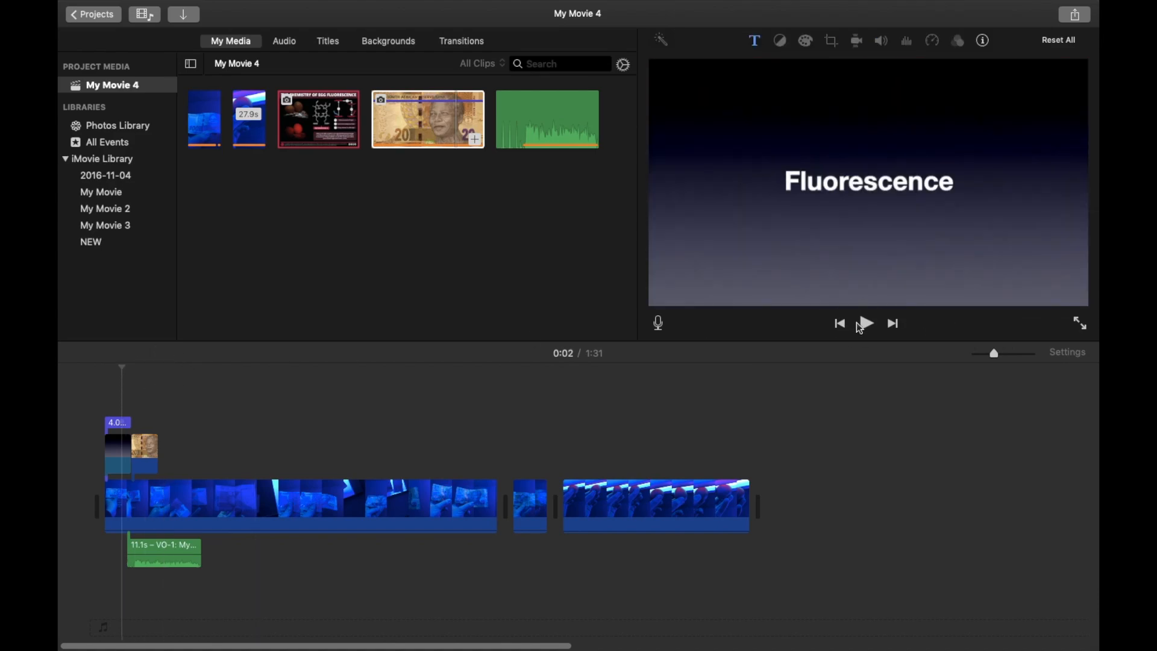
{"action": "left_click", "coordinate": [865, 325]}
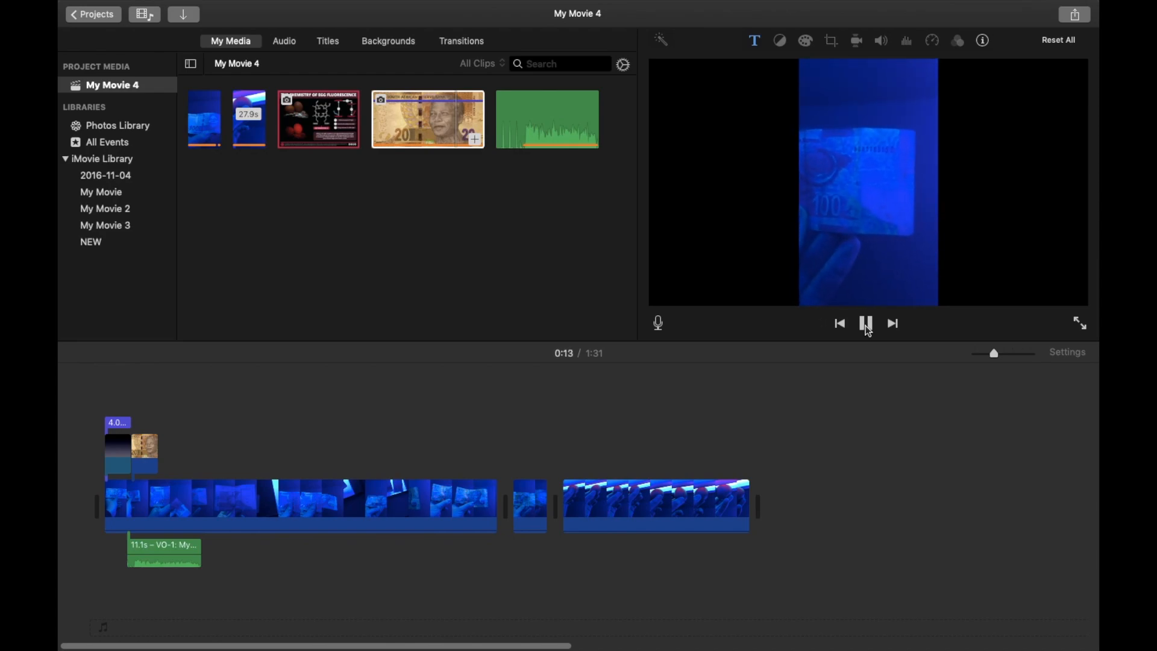
{"action": "left_click", "coordinate": [866, 326]}
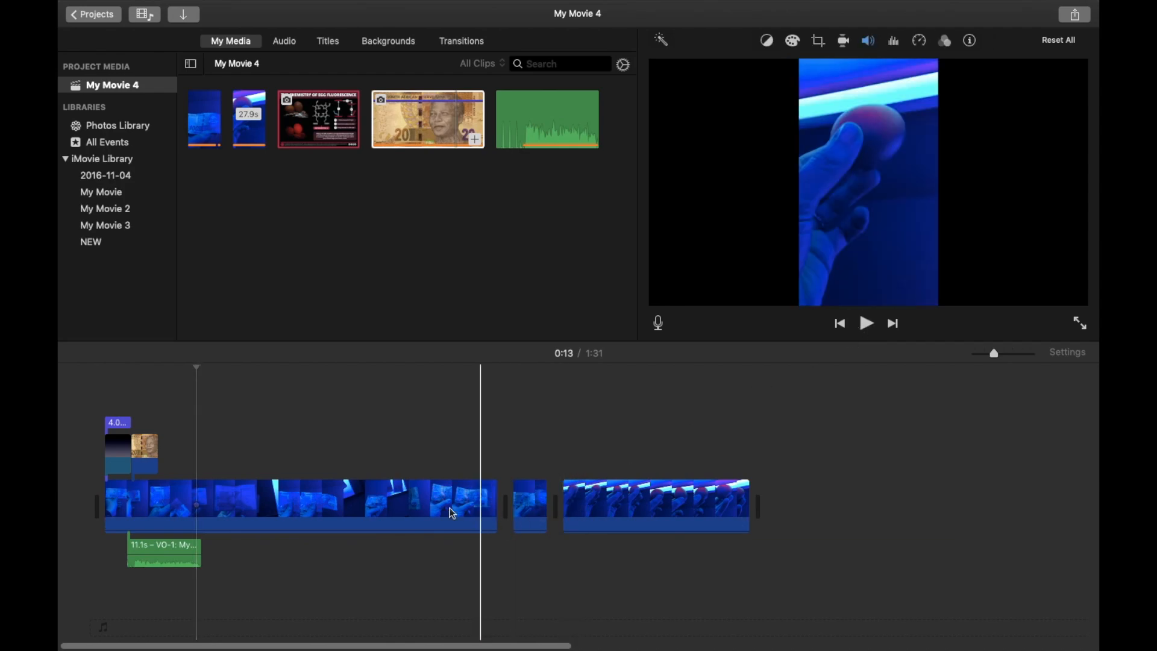
Insert a Swap transition between the second and third video clips.
{"action": "left_click", "coordinate": [577, 517]}
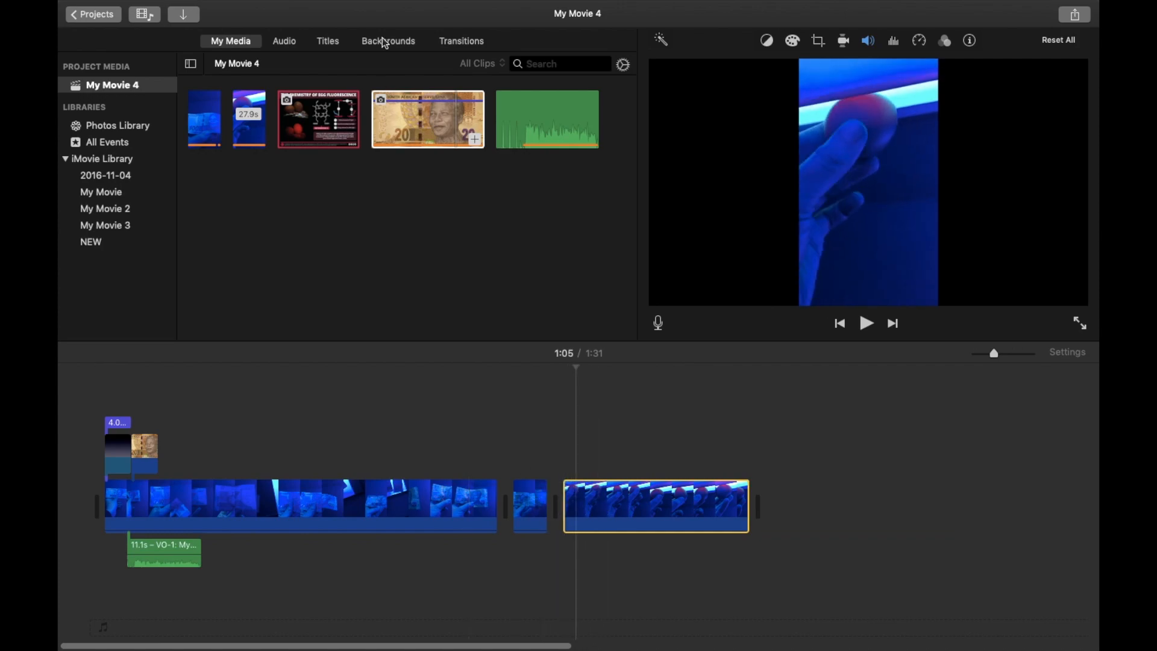
{"action": "left_click", "coordinate": [397, 44]}
{"action": "left_click", "coordinate": [328, 41]}
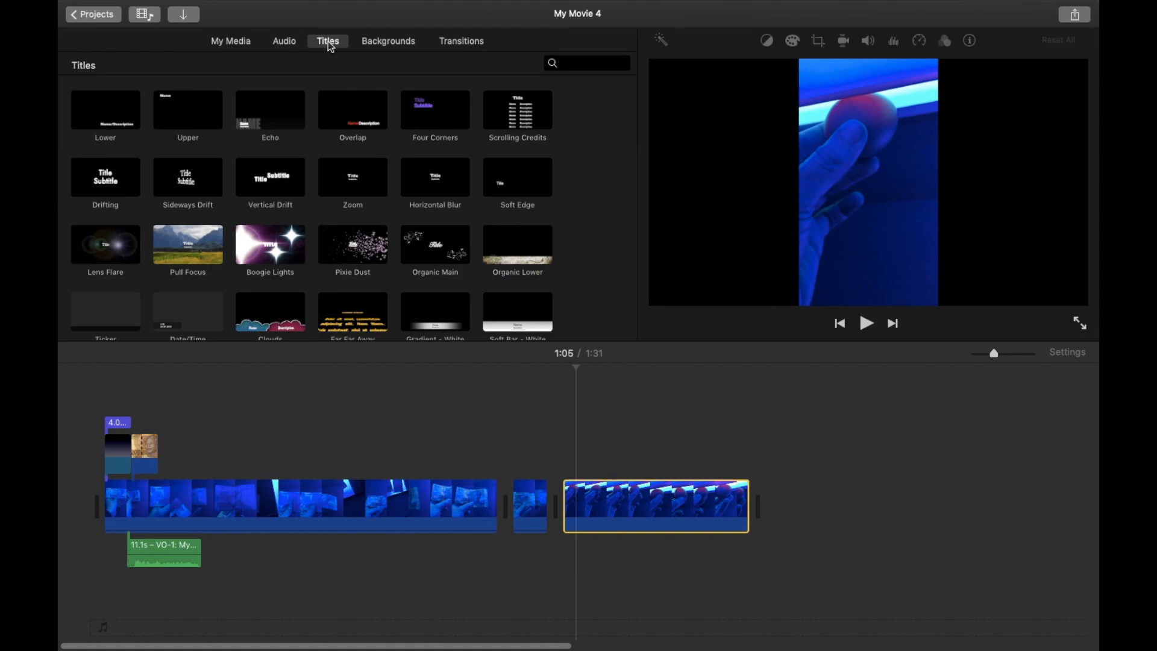
{"action": "left_click", "coordinate": [462, 43]}
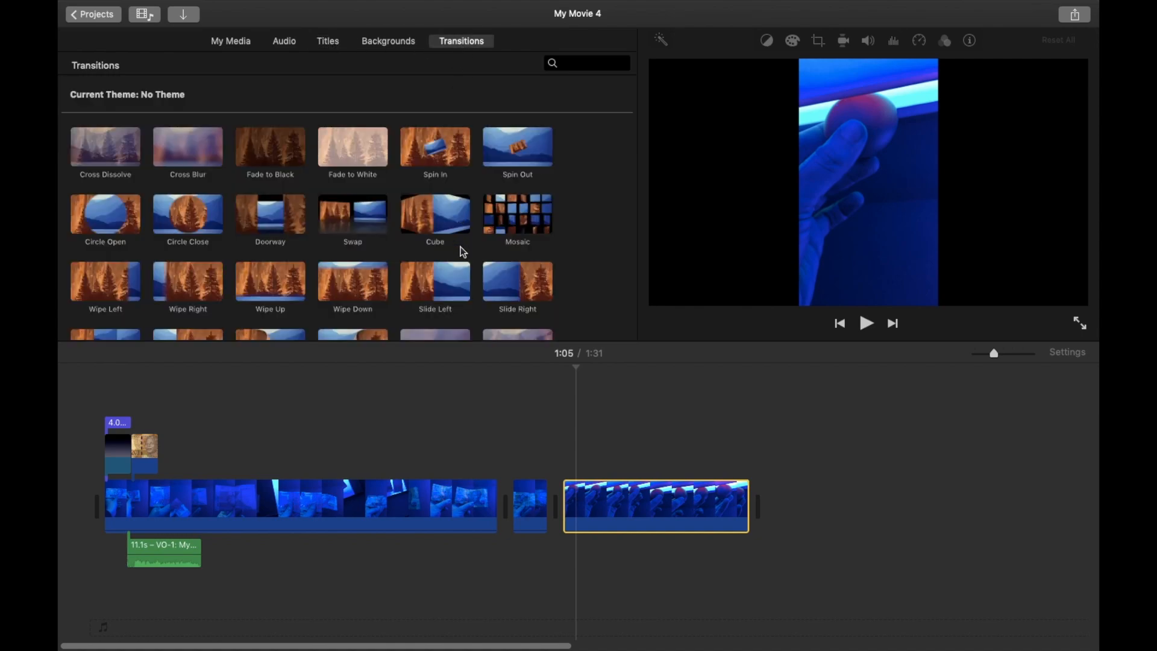
{"action": "scroll", "coordinate": [462, 252], "scroll_direction": "down", "scroll_amount": 1}
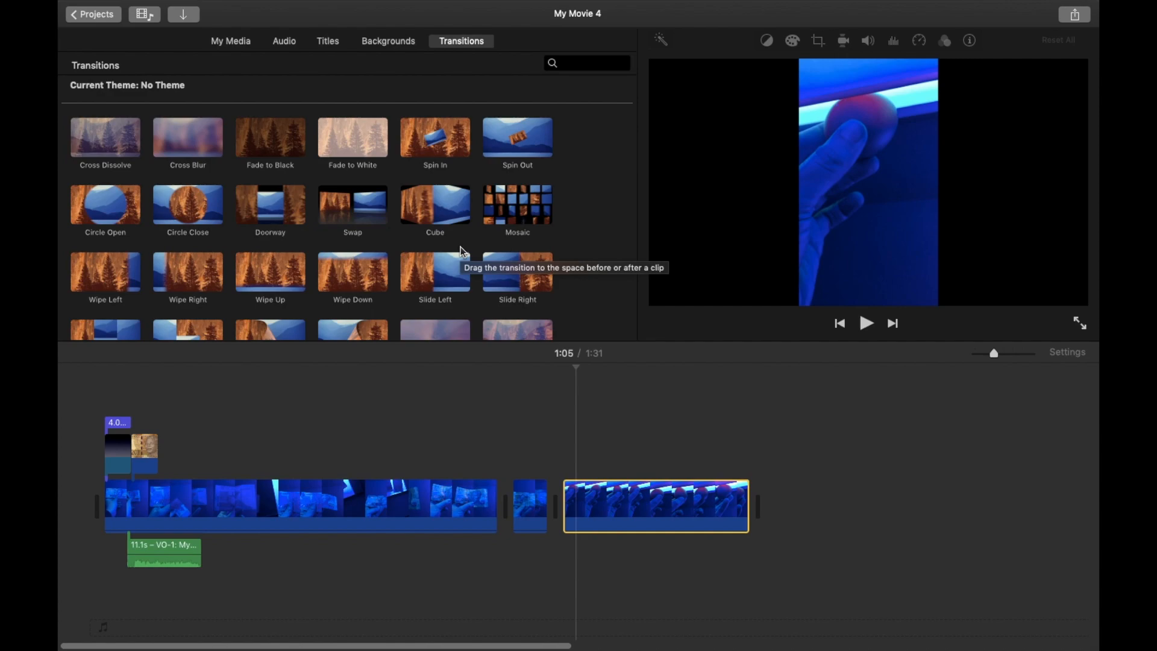
{"action": "scroll", "coordinate": [353, 214], "scroll_direction": "down", "scroll_amount": 3}
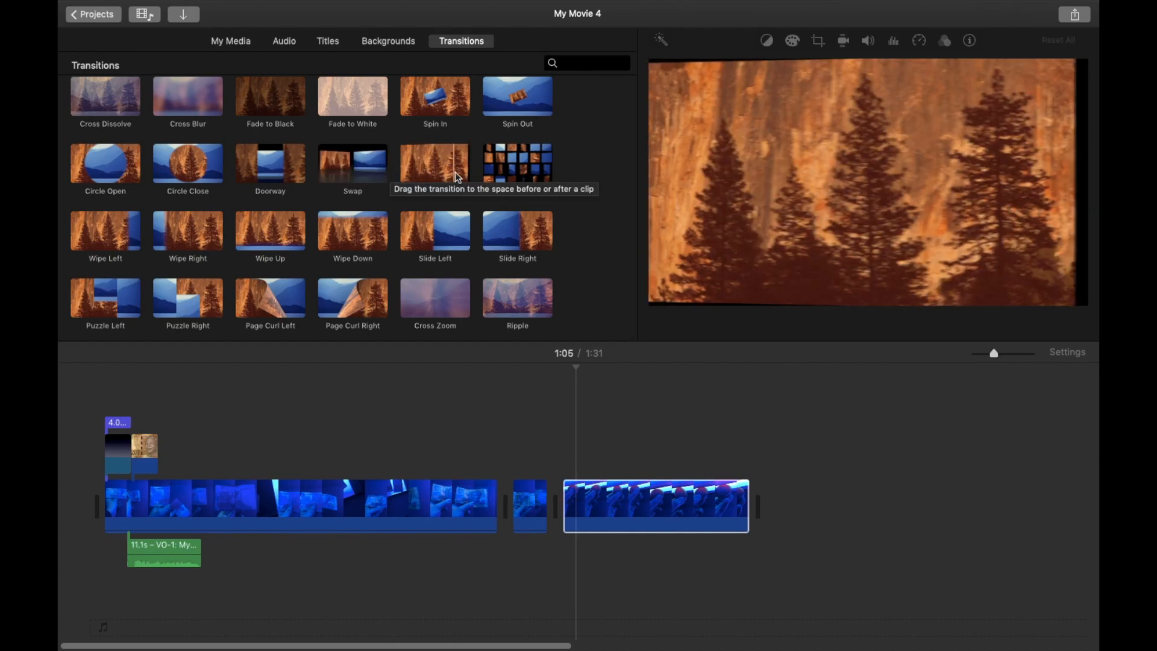
{"action": "left_click", "coordinate": [341, 175]}
{"action": "left_click_drag", "start_coordinate": [339, 174], "coordinate": [567, 482]}
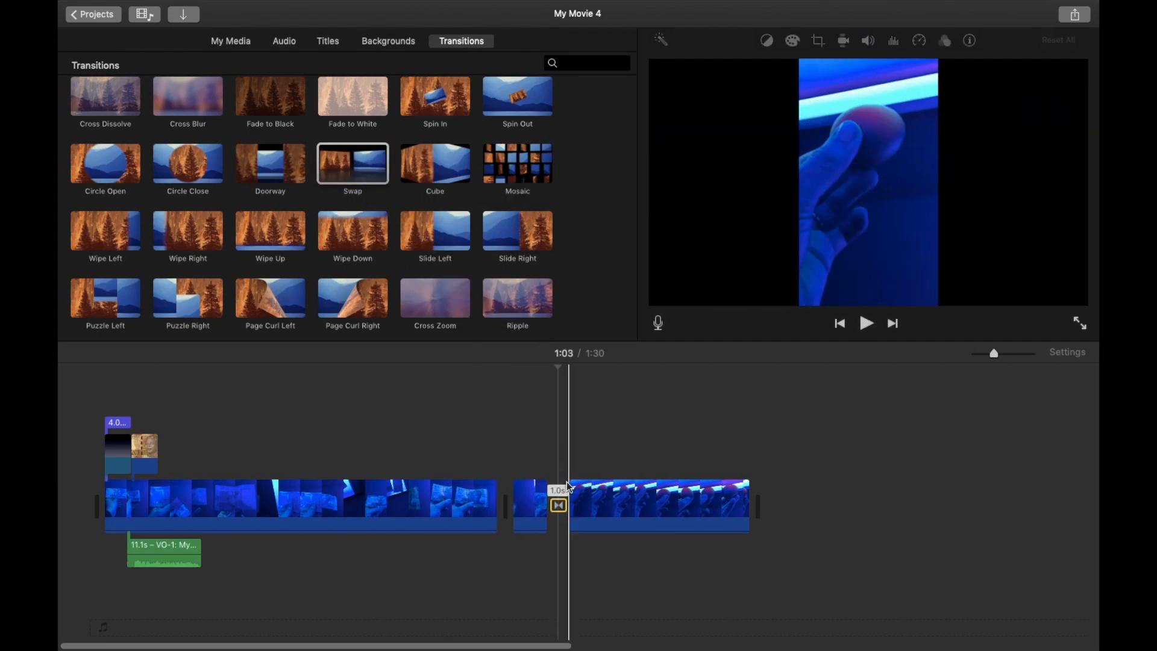
Play through the Swap transition to preview it.
{"action": "left_click", "coordinate": [535, 560]}
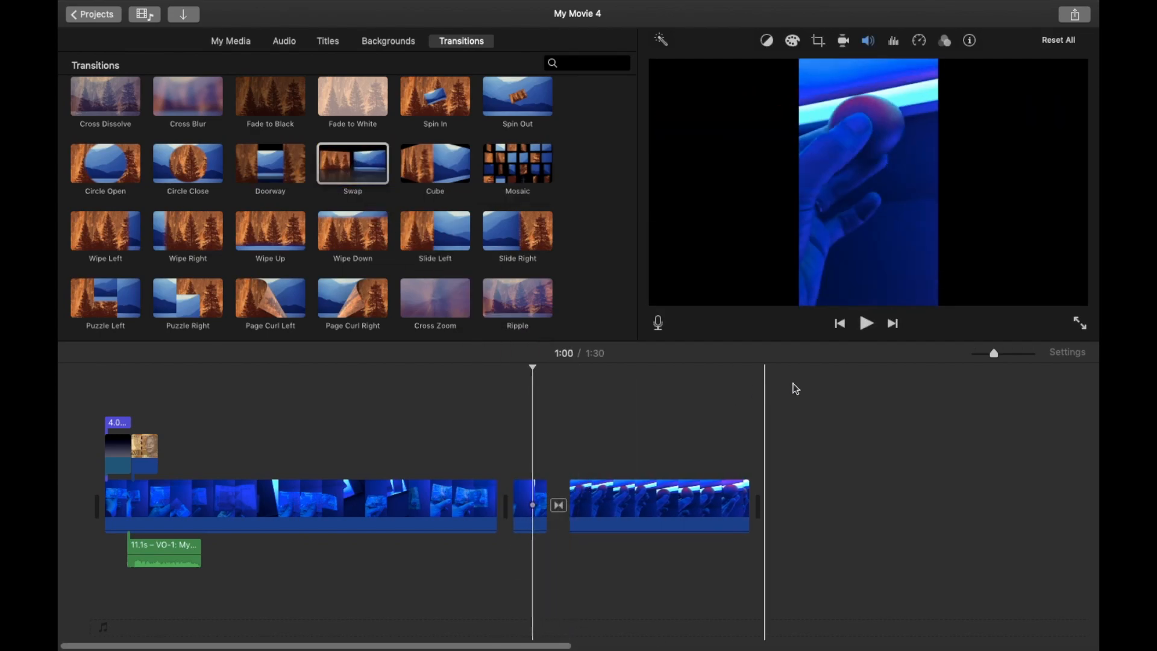
{"action": "left_click", "coordinate": [865, 325]}
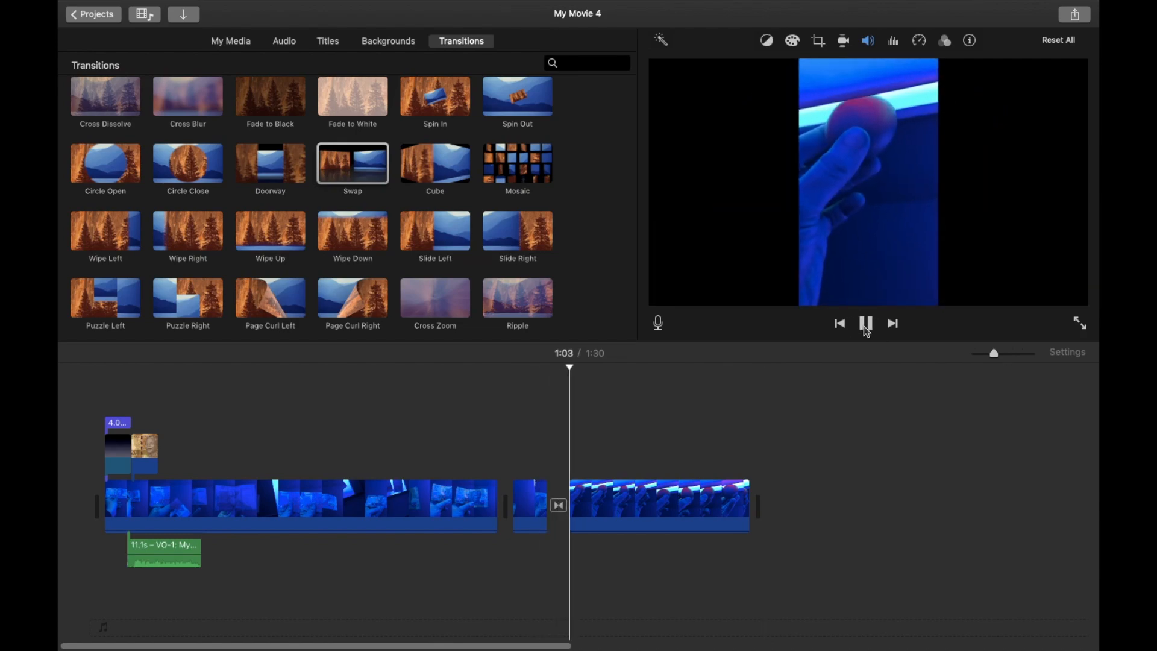
{"action": "left_click", "coordinate": [867, 327]}
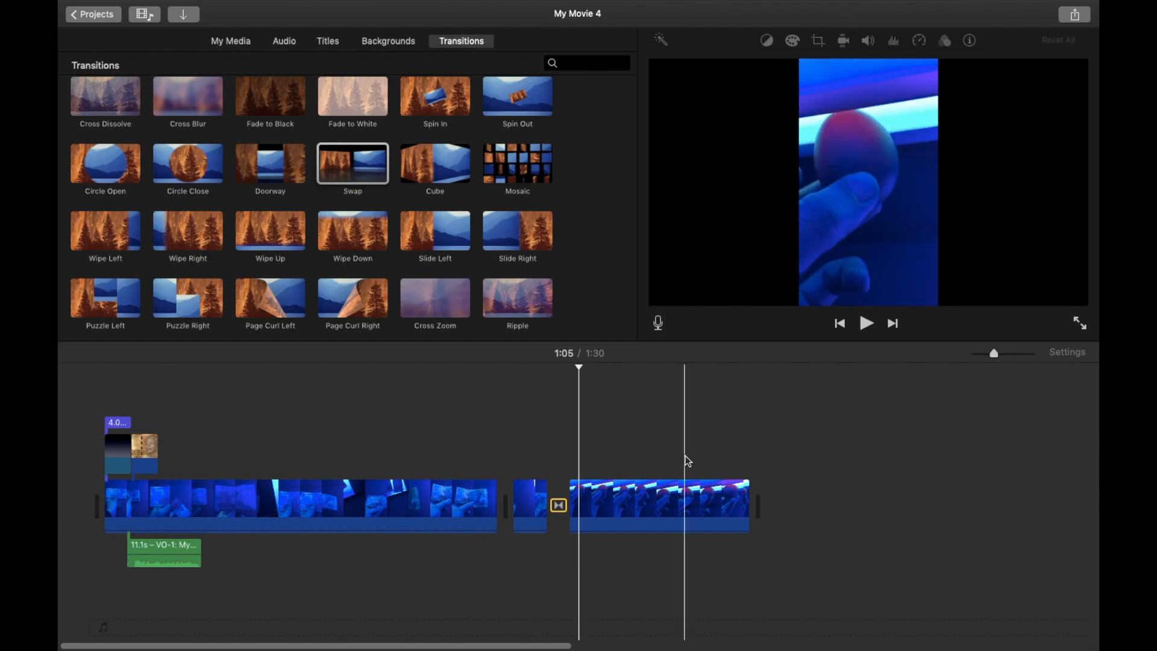
Crop the third clip with Crop to Fill, moving the crop frame up to the top of the video, and play it.
{"action": "left_click", "coordinate": [653, 479]}
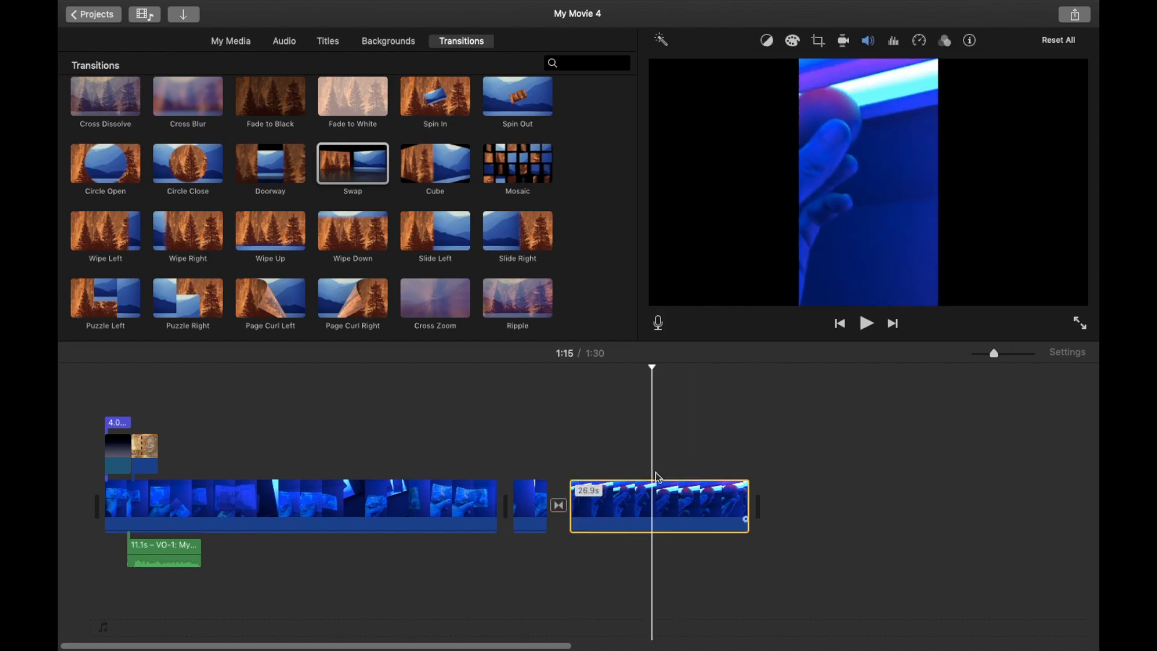
{"action": "left_click", "coordinate": [819, 39]}
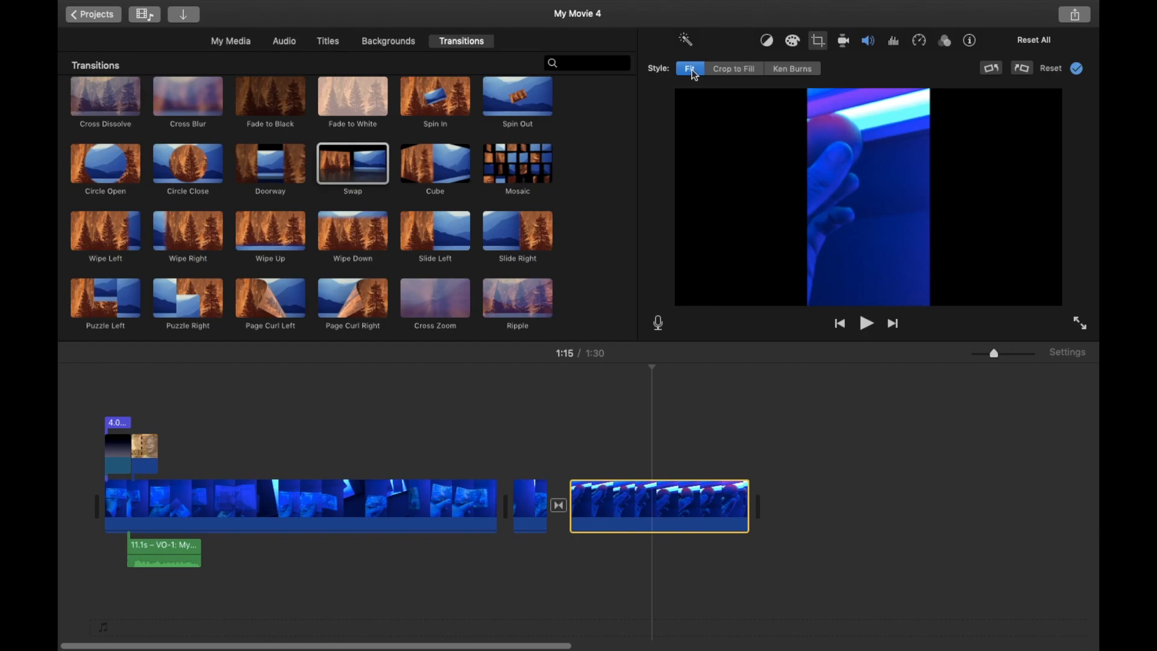
{"action": "left_click", "coordinate": [736, 73]}
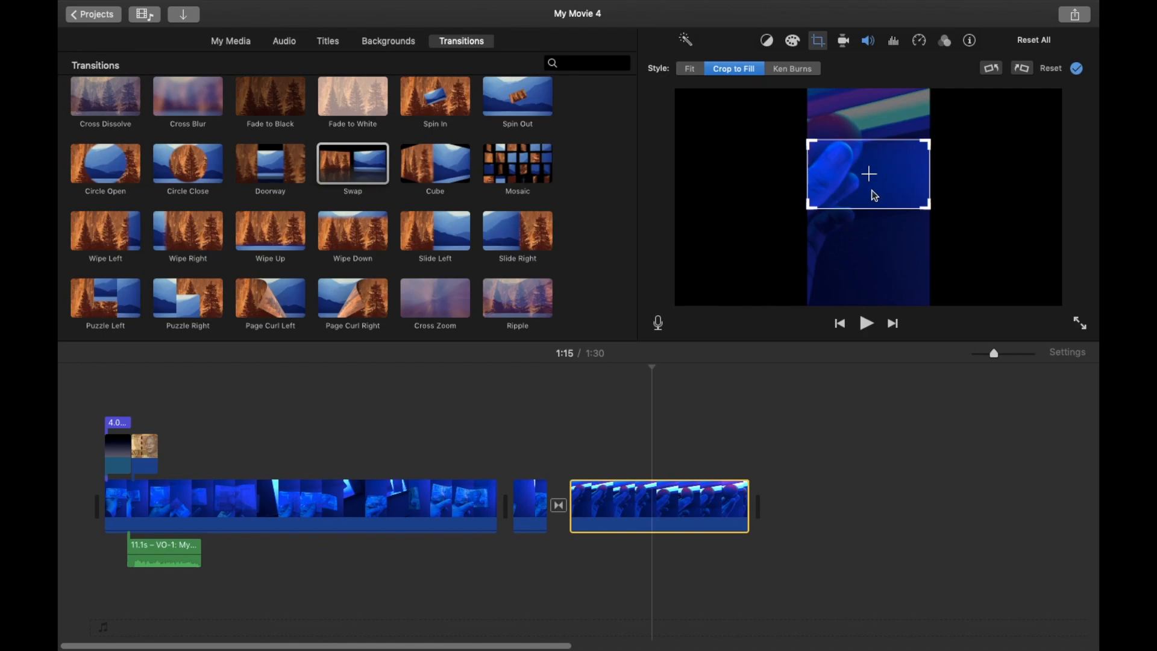
{"action": "left_click_drag", "start_coordinate": [890, 192], "coordinate": [892, 155]}
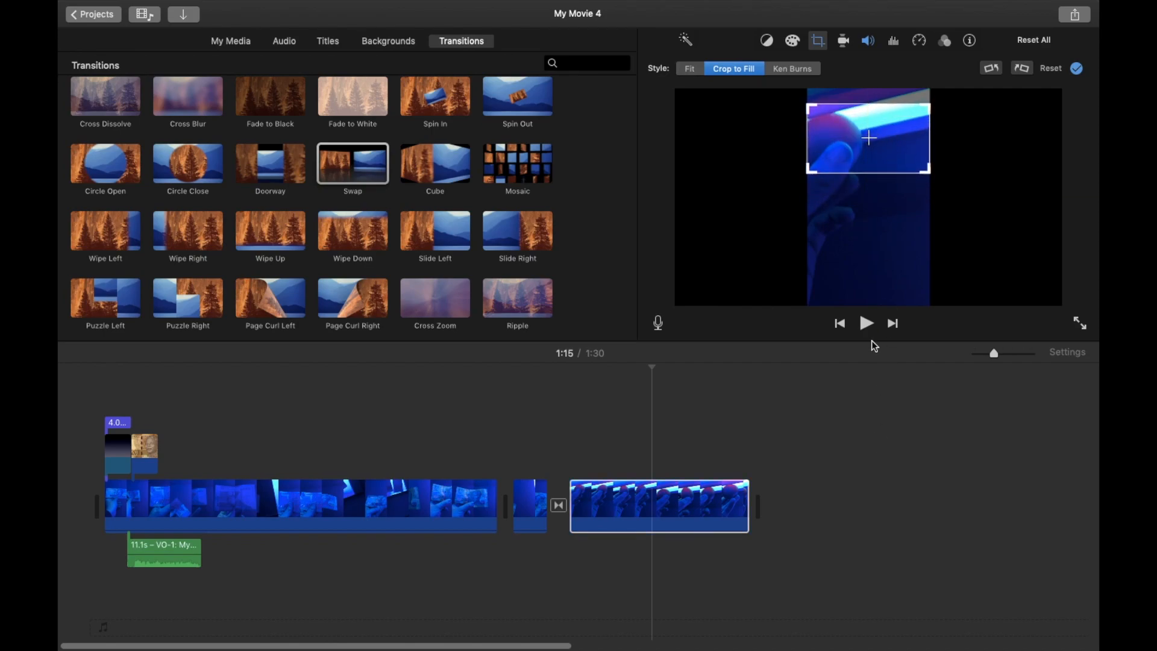
{"action": "left_click", "coordinate": [867, 325]}
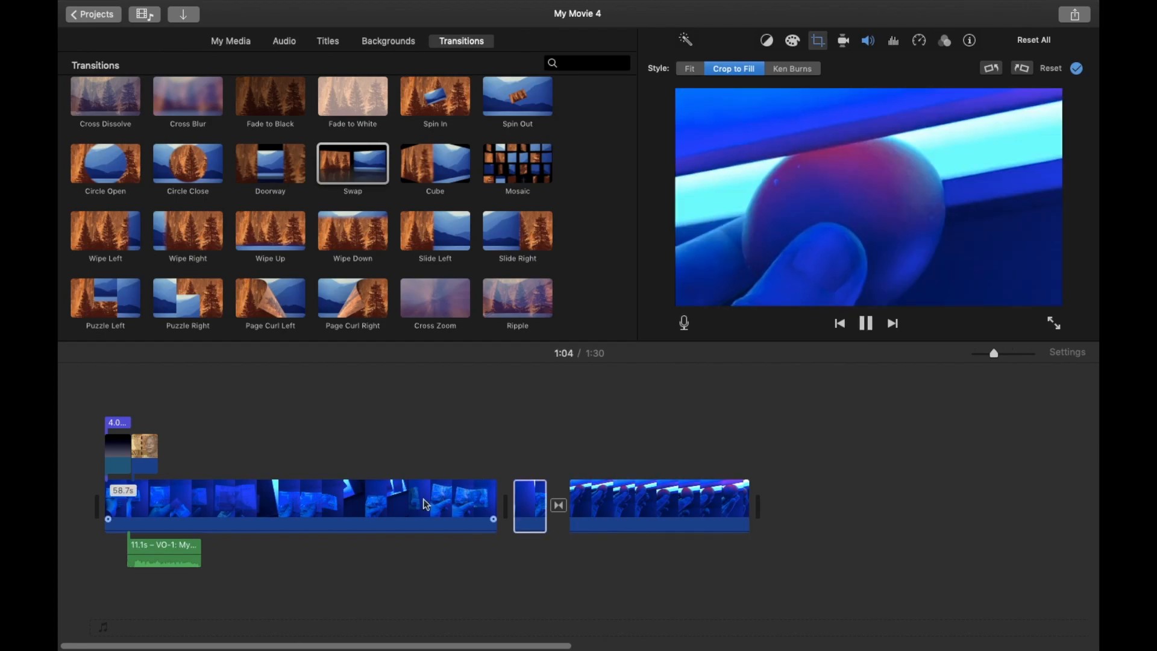
Insert a Gradient - White title between the transition and the third clip.
{"action": "left_click", "coordinate": [473, 510]}
{"action": "left_click", "coordinate": [579, 497]}
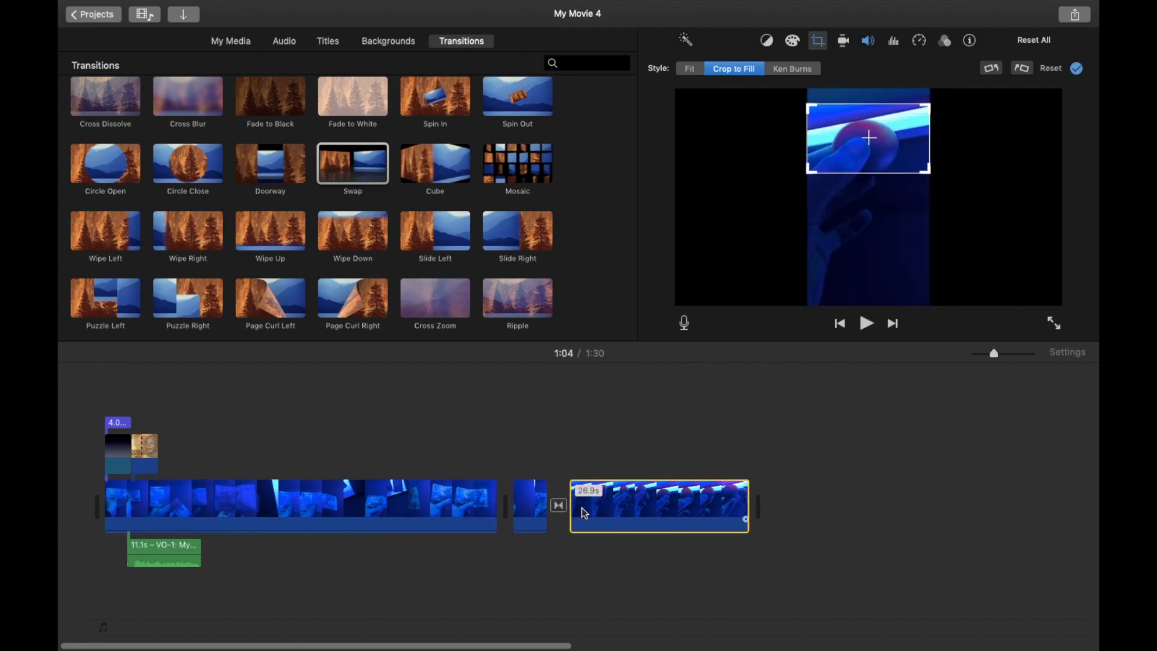
{"action": "left_click", "coordinate": [329, 43]}
{"action": "scroll", "coordinate": [384, 275], "scroll_direction": "down", "scroll_amount": 3}
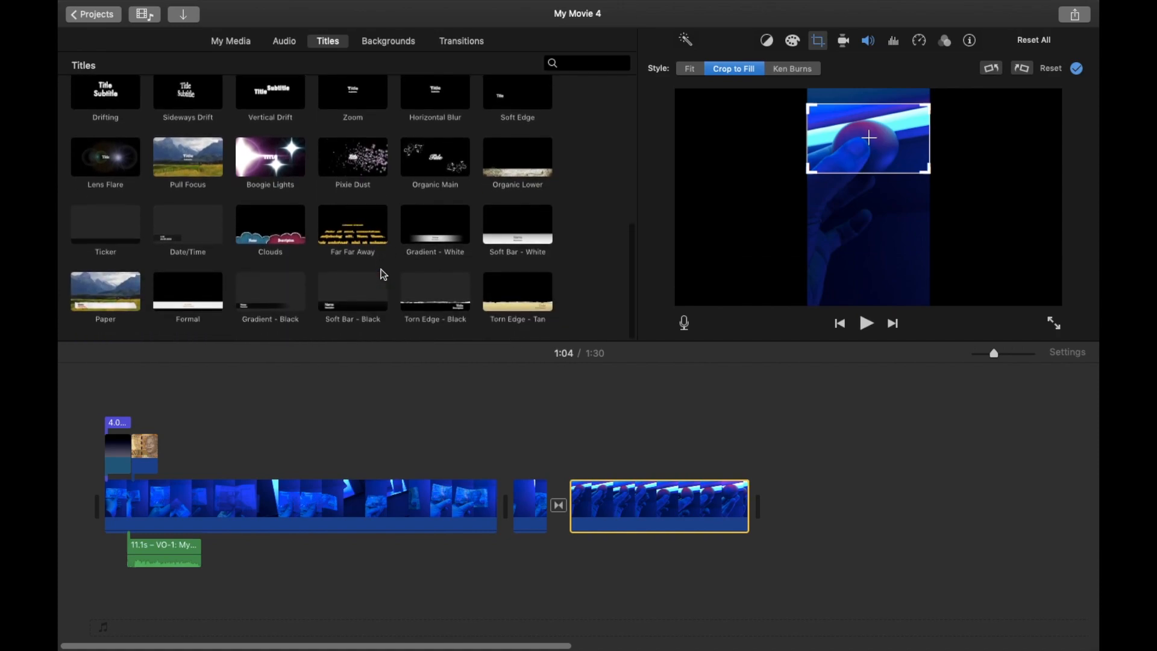
{"action": "left_click", "coordinate": [170, 233]}
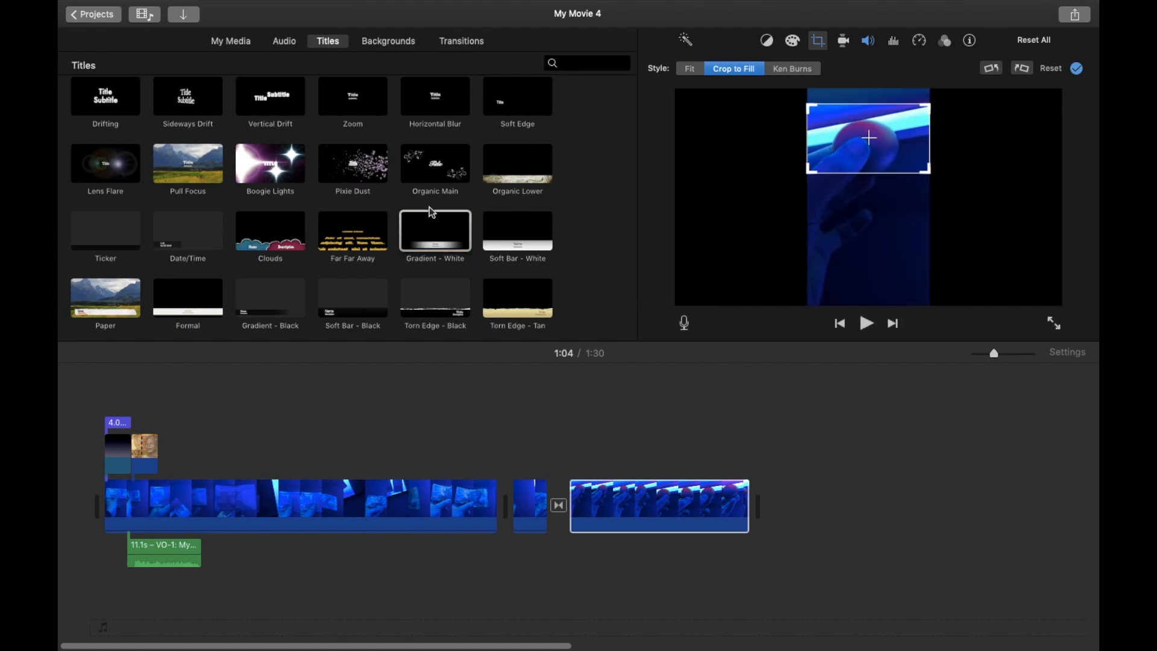
{"action": "left_click_drag", "start_coordinate": [433, 223], "coordinate": [572, 482]}
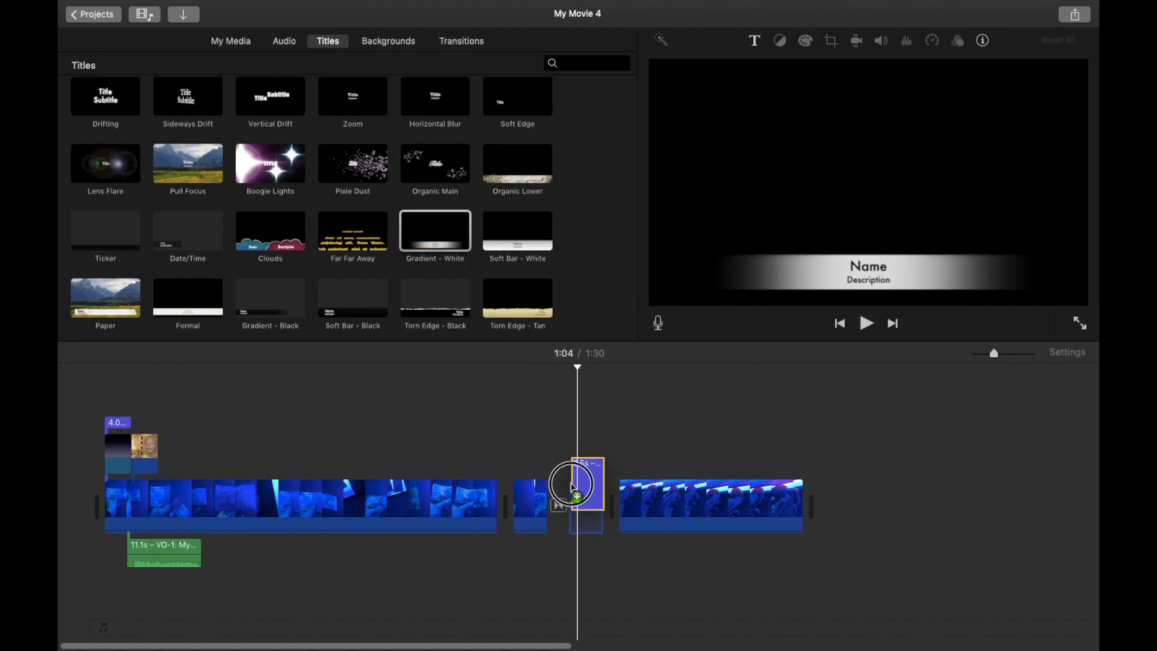
Replace the title's name with Egg shells and its description with Fluorescence.
{"action": "left_click", "coordinate": [888, 269]}
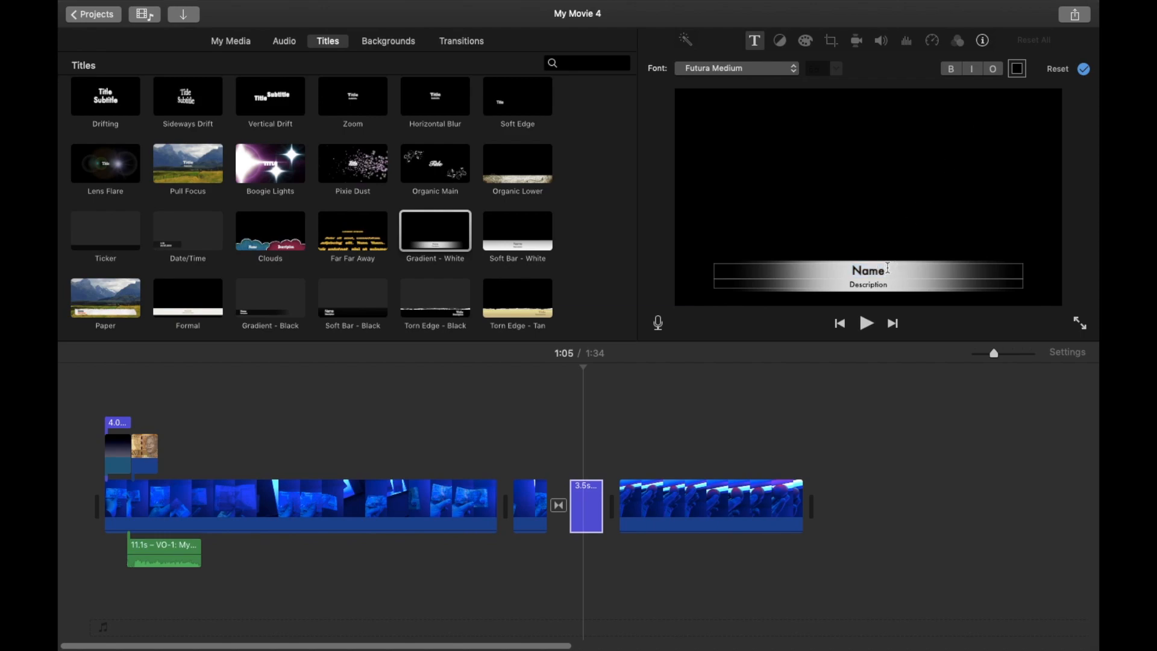
{"action": "key", "text": "BackSpace"}
{"action": "key", "text": "BackSpace"}
{"action": "key", "text": "BackSpace"}
{"action": "type", "text": "Egg shells"}
{"action": "left_click", "coordinate": [896, 283]}
{"action": "key", "text": "BackSpace"}
{"action": "key", "text": "BackSpace"}
{"action": "key", "text": "BackSpace"}
{"action": "key", "text": "BackSpace"}
{"action": "key", "text": "BackSpace"}
{"action": "key", "text": "BackSpace"}
{"action": "type", "text": "Fluorescence"}
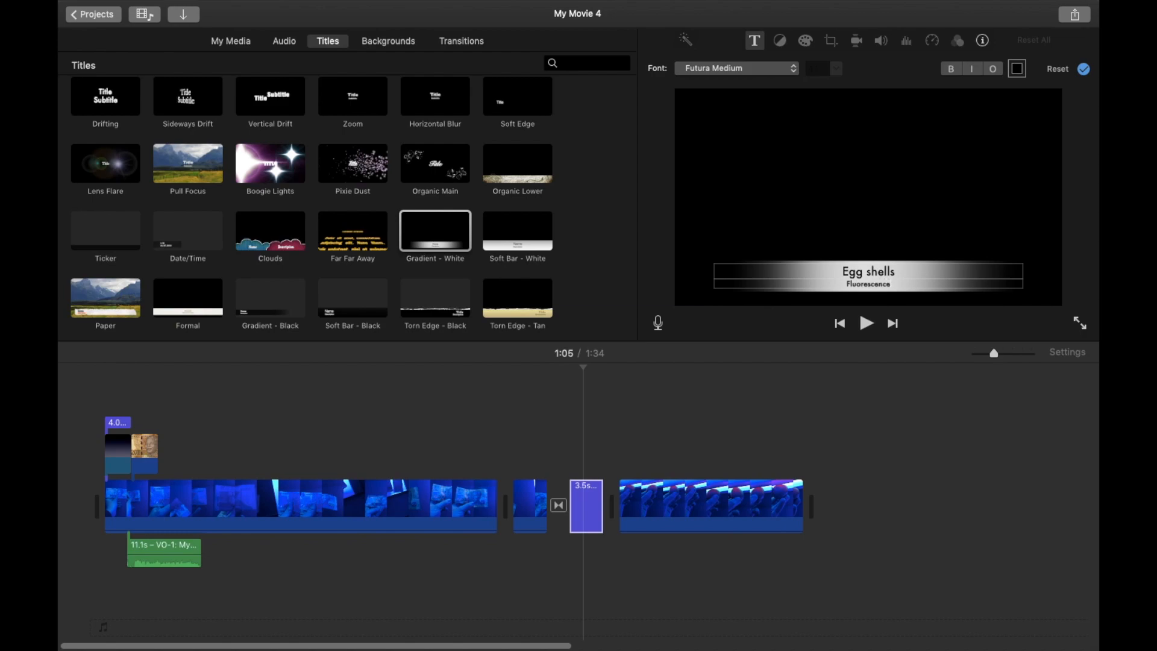
Move the Egg shells title off the main storyline so it overlays the start of the third clip.
{"action": "left_click", "coordinate": [957, 464]}
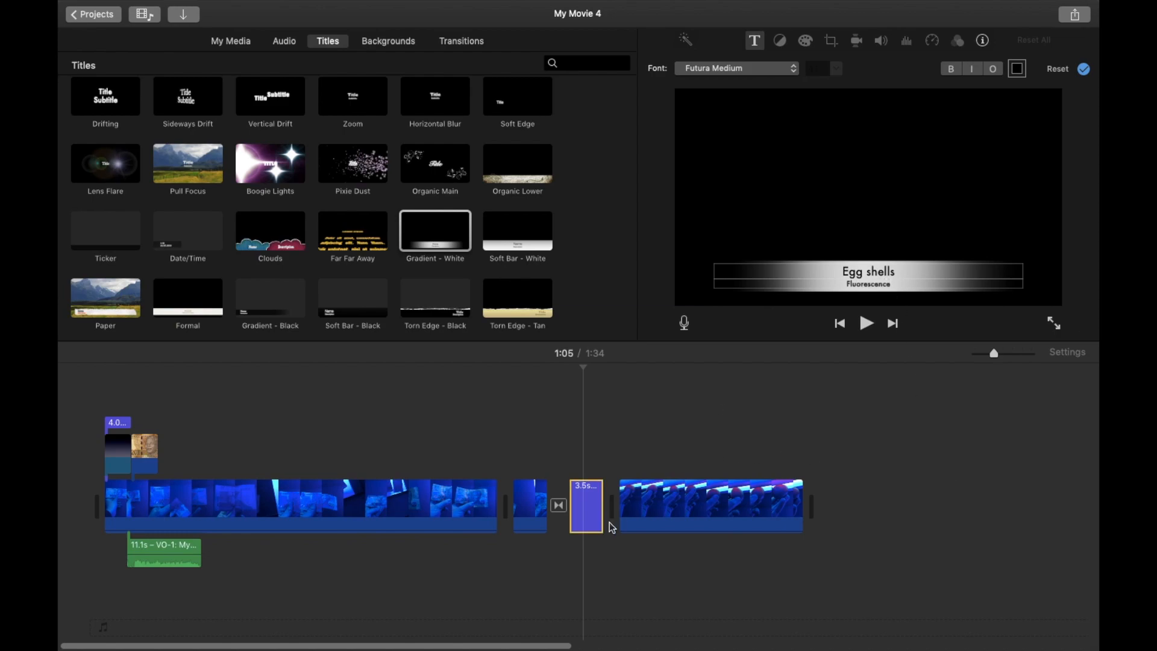
{"action": "left_click", "coordinate": [867, 324]}
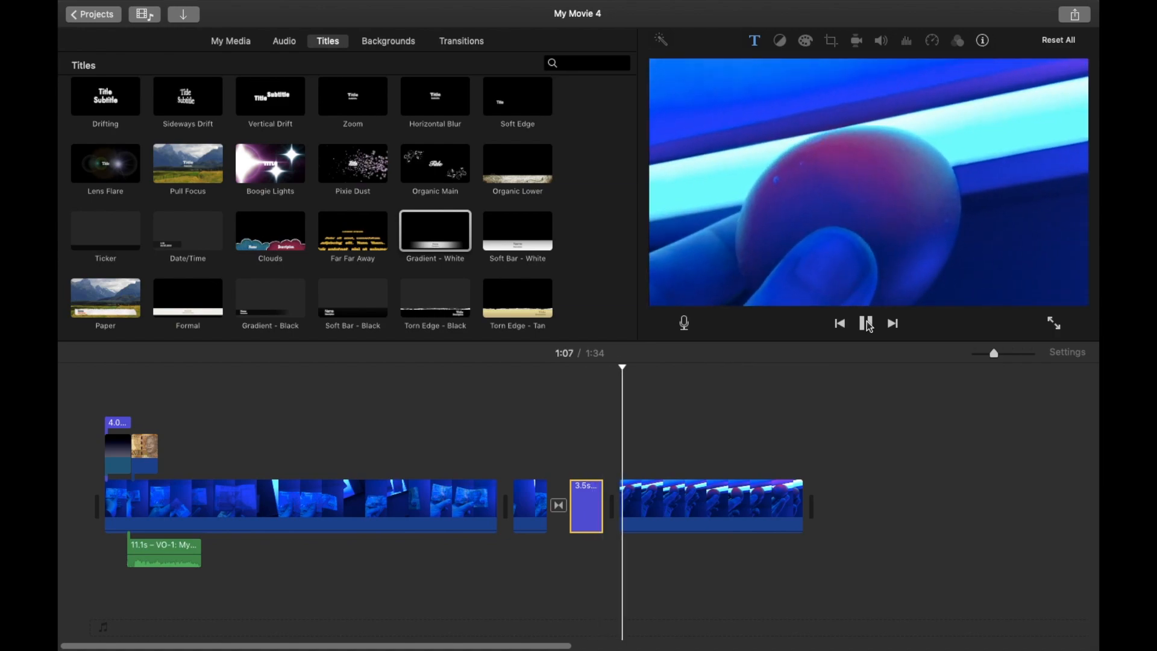
{"action": "right_click", "coordinate": [575, 516]}
{"action": "left_click", "coordinate": [576, 518]}
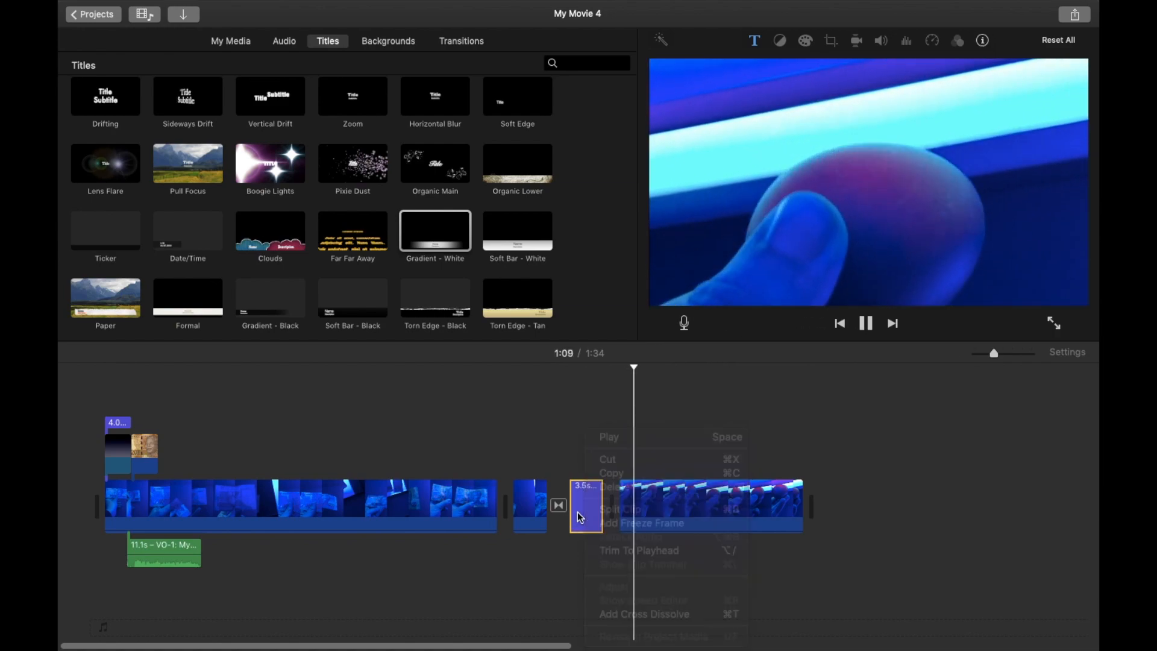
{"action": "left_click", "coordinate": [871, 326]}
{"action": "left_click_drag", "start_coordinate": [587, 506], "coordinate": [592, 463]}
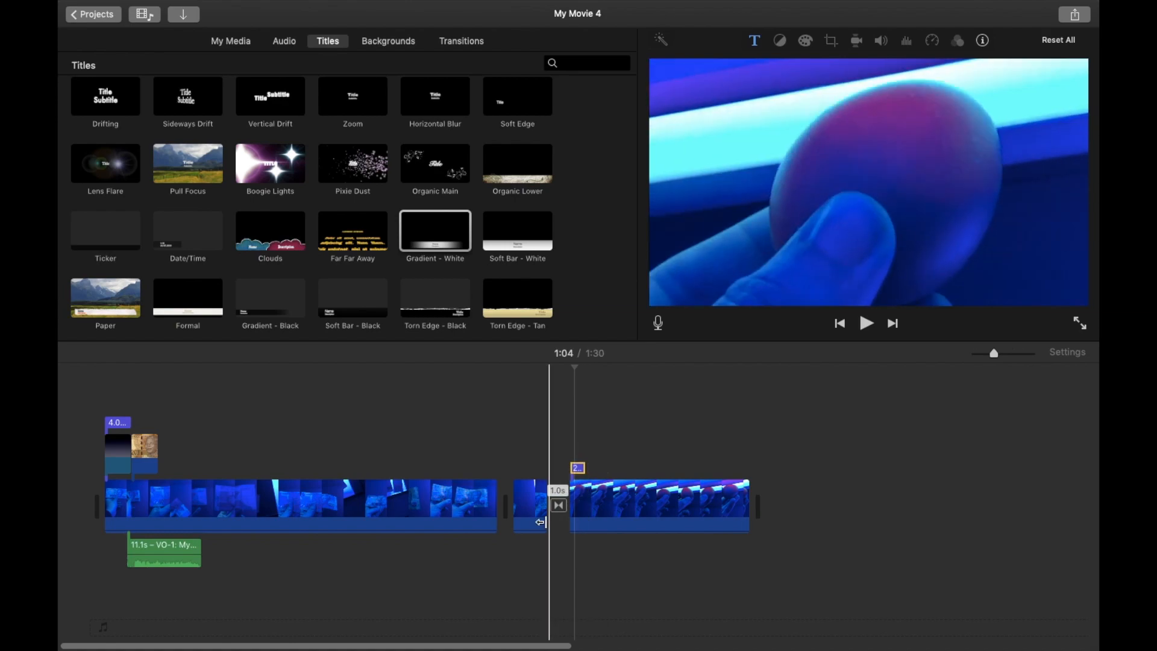
Select the short cutaway clip and play the preview to check the Egg shells title.
{"action": "left_click", "coordinate": [534, 506]}
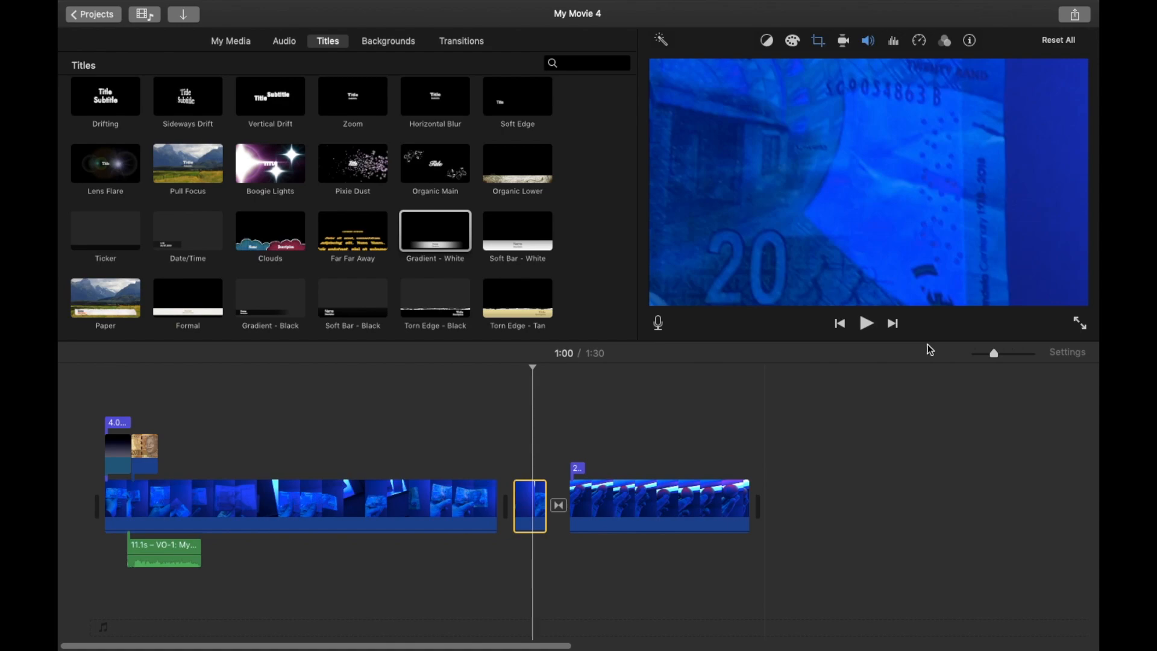
{"action": "left_click", "coordinate": [867, 323]}
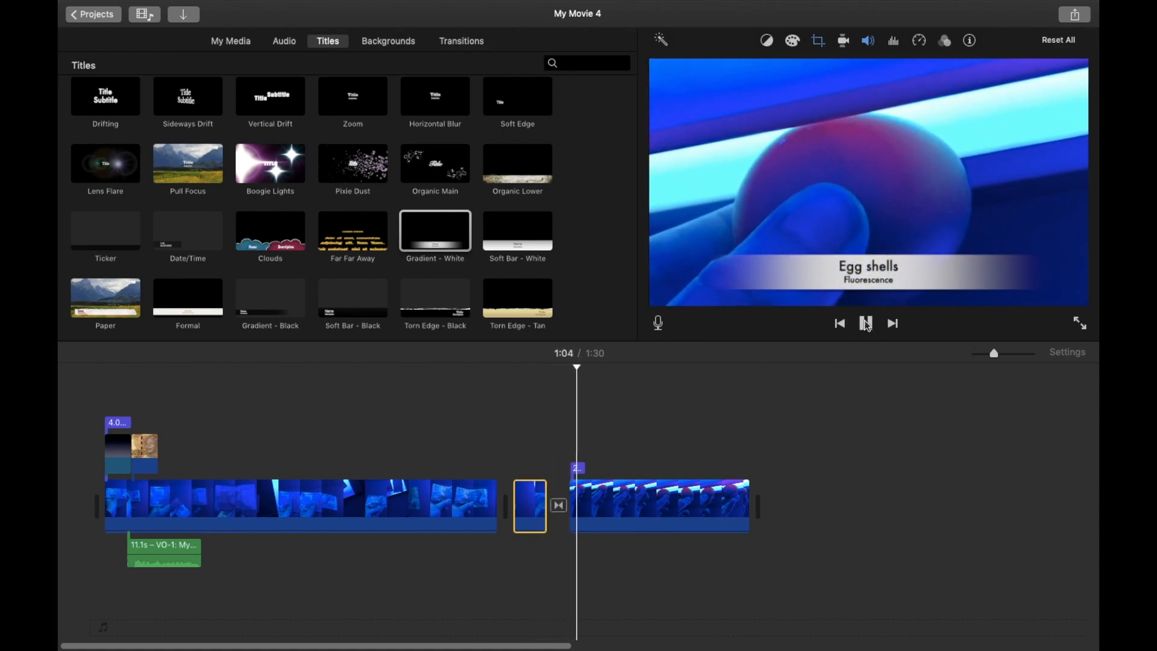
{"action": "left_click", "coordinate": [866, 324]}
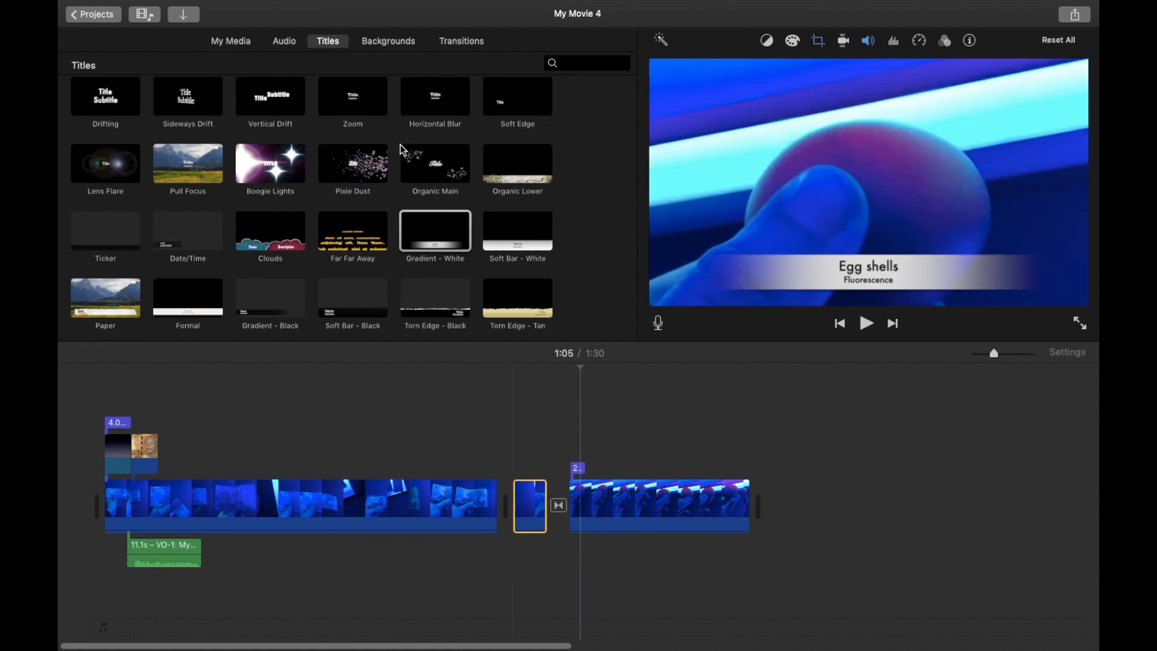
Browse the Titles, Transitions and Backgrounds libraries, then open the audio browser.
{"action": "scroll", "coordinate": [401, 150], "scroll_direction": "down", "scroll_amount": 1}
{"action": "left_click", "coordinate": [335, 43]}
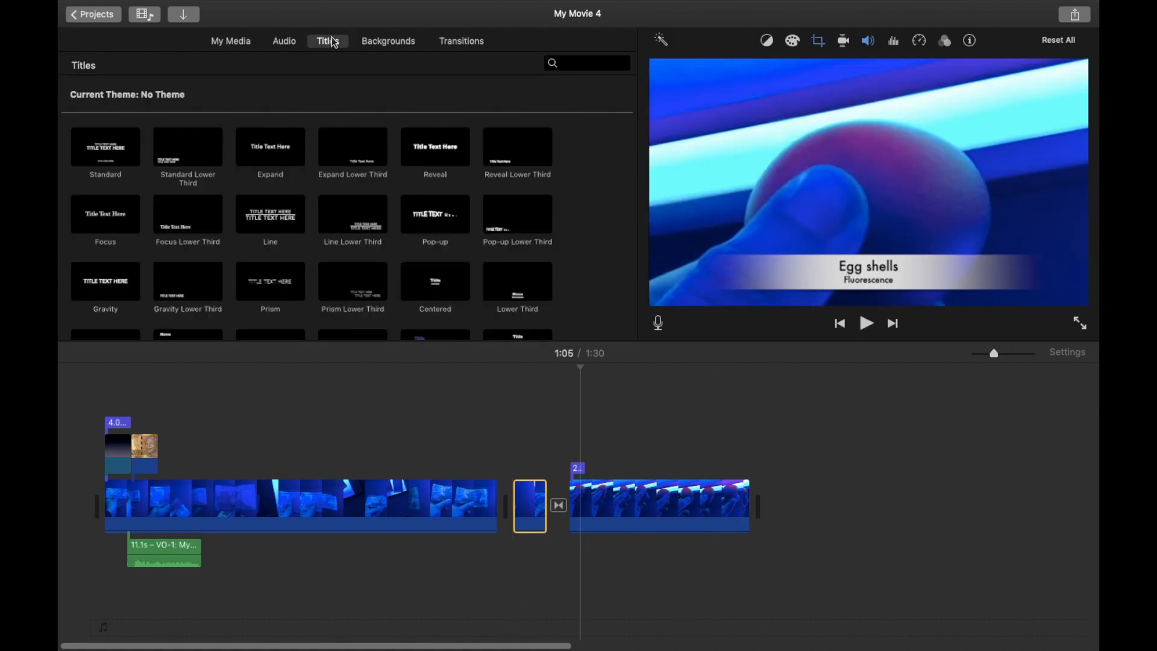
{"action": "left_click", "coordinate": [462, 41]}
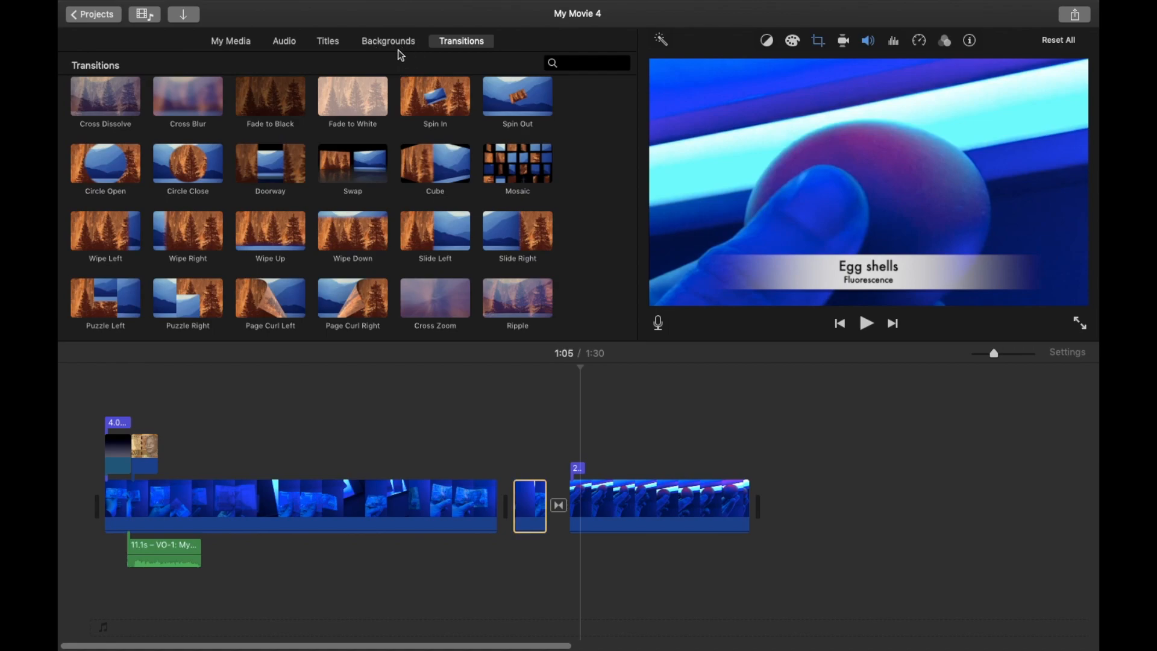
{"action": "left_click", "coordinate": [397, 41]}
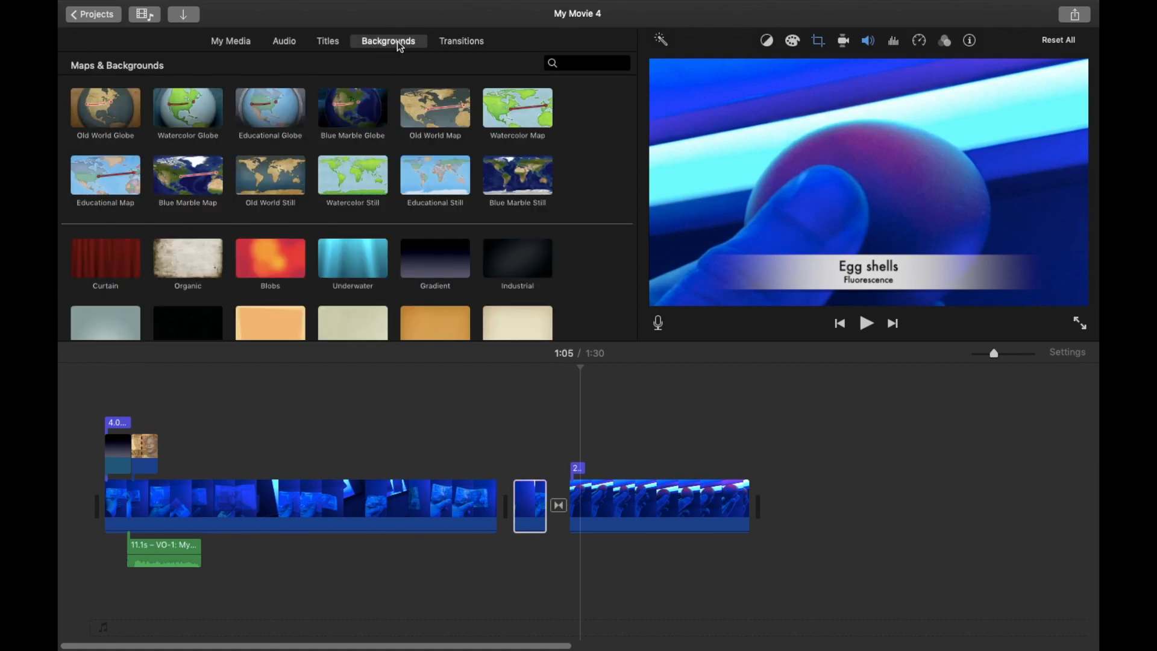
{"action": "left_click", "coordinate": [285, 47]}
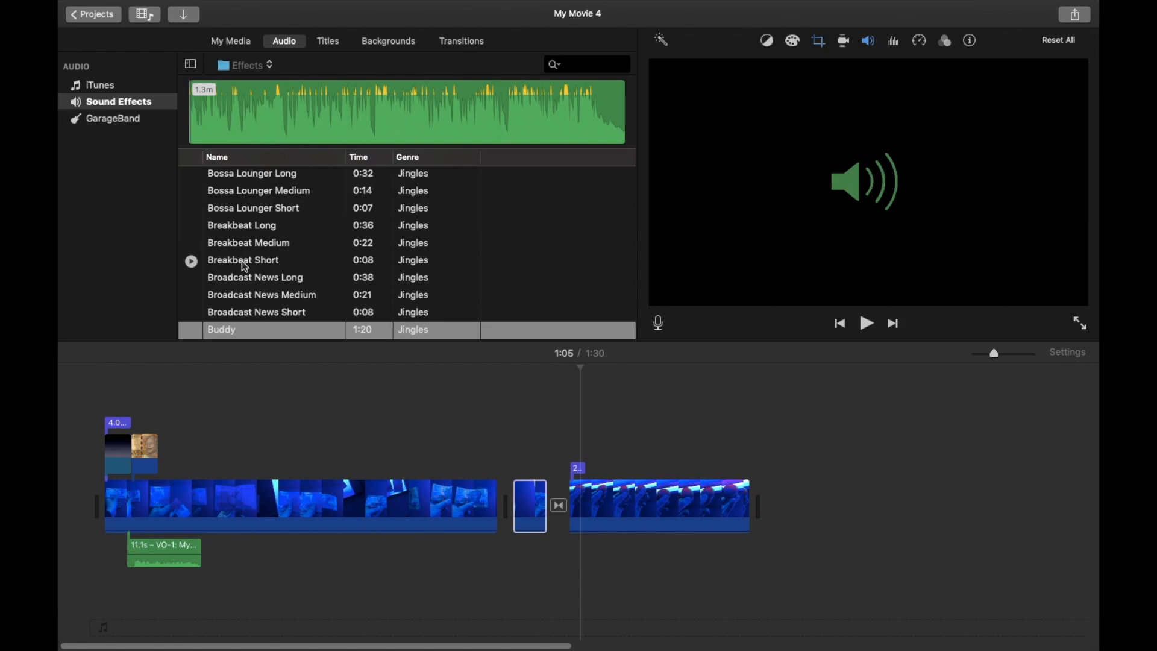
Scroll through the sound effects list and preview Ambient Effect 2.
{"action": "scroll", "coordinate": [193, 261], "scroll_direction": "down", "scroll_amount": 10}
{"action": "scroll", "coordinate": [242, 264], "scroll_direction": "up", "scroll_amount": 6}
{"action": "scroll", "coordinate": [244, 266], "scroll_direction": "down", "scroll_amount": 10}
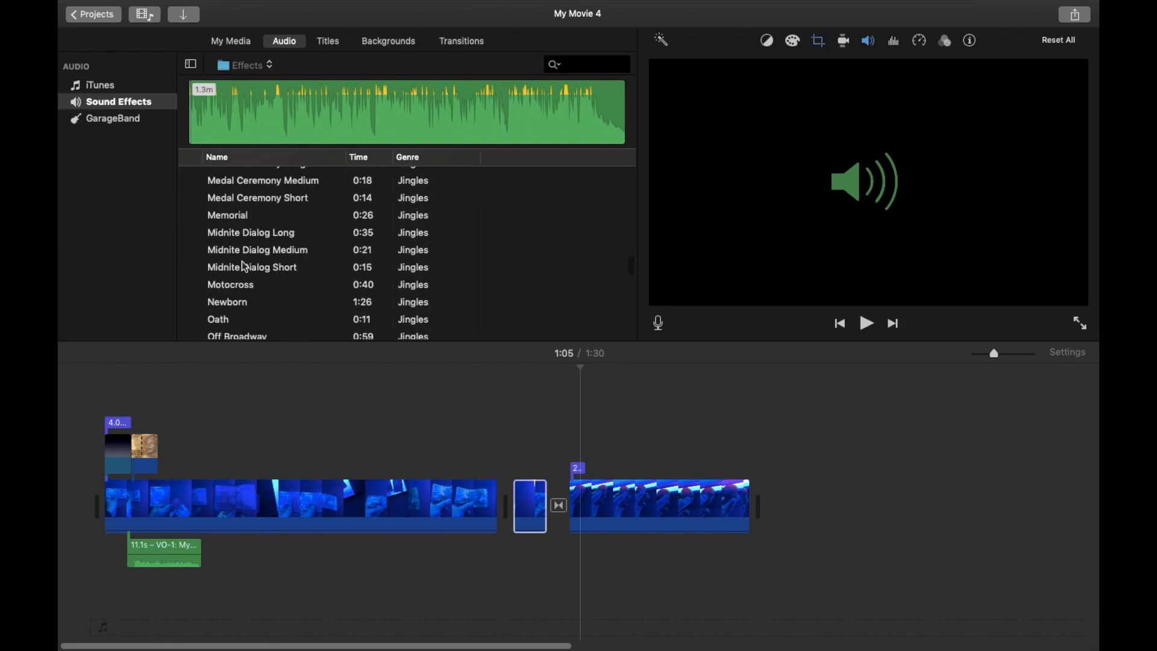
{"action": "scroll", "coordinate": [244, 266], "scroll_direction": "up", "scroll_amount": 8}
{"action": "scroll", "coordinate": [244, 266], "scroll_direction": "down", "scroll_amount": 10}
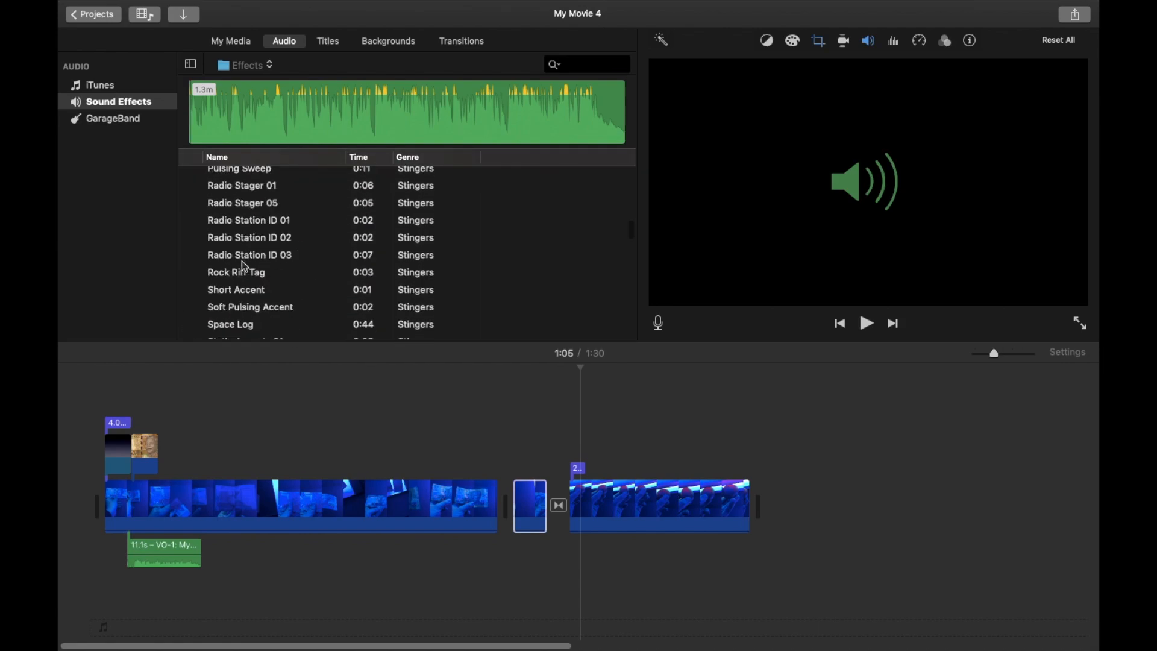
{"action": "scroll", "coordinate": [244, 265], "scroll_direction": "up", "scroll_amount": 20}
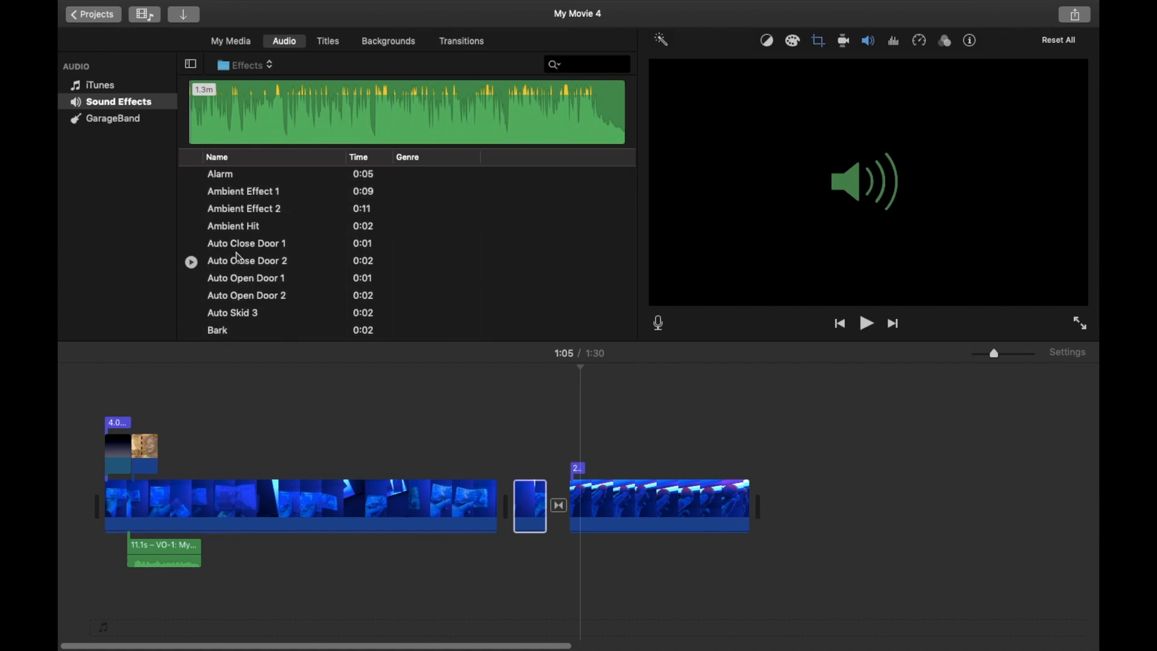
{"action": "left_click", "coordinate": [191, 210]}
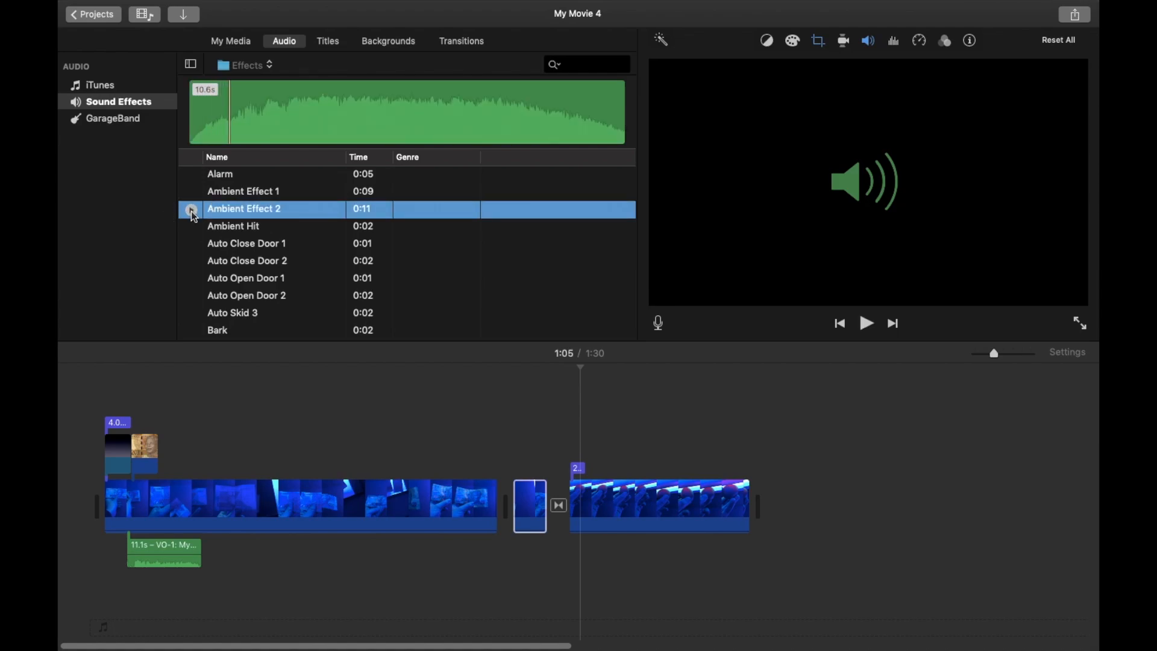
Scroll further through the sound effects and preview Chaise Lounge Long.
{"action": "scroll", "coordinate": [305, 302], "scroll_direction": "down", "scroll_amount": 20}
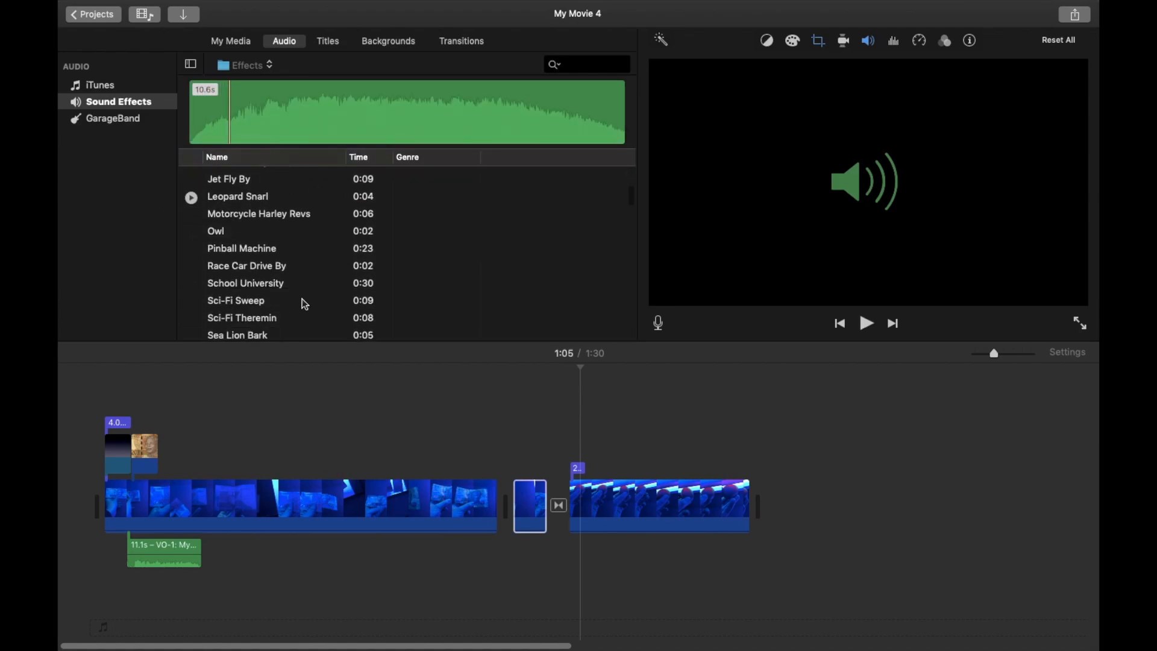
{"action": "scroll", "coordinate": [305, 303], "scroll_direction": "down", "scroll_amount": 20}
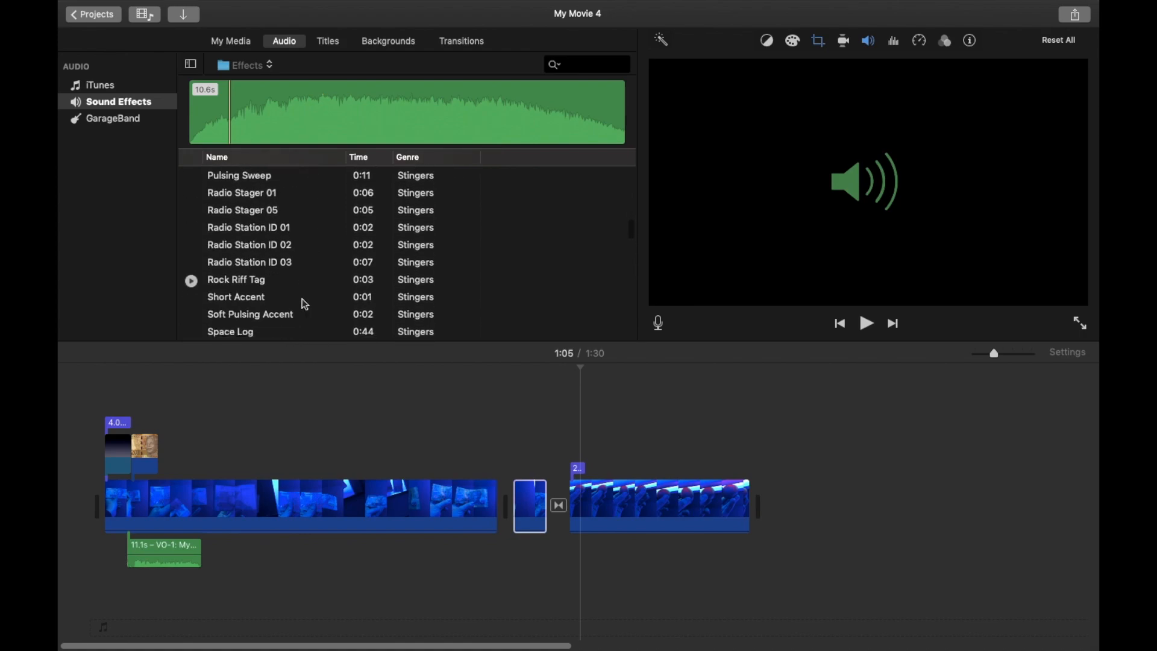
{"action": "scroll", "coordinate": [305, 304], "scroll_direction": "down", "scroll_amount": 10}
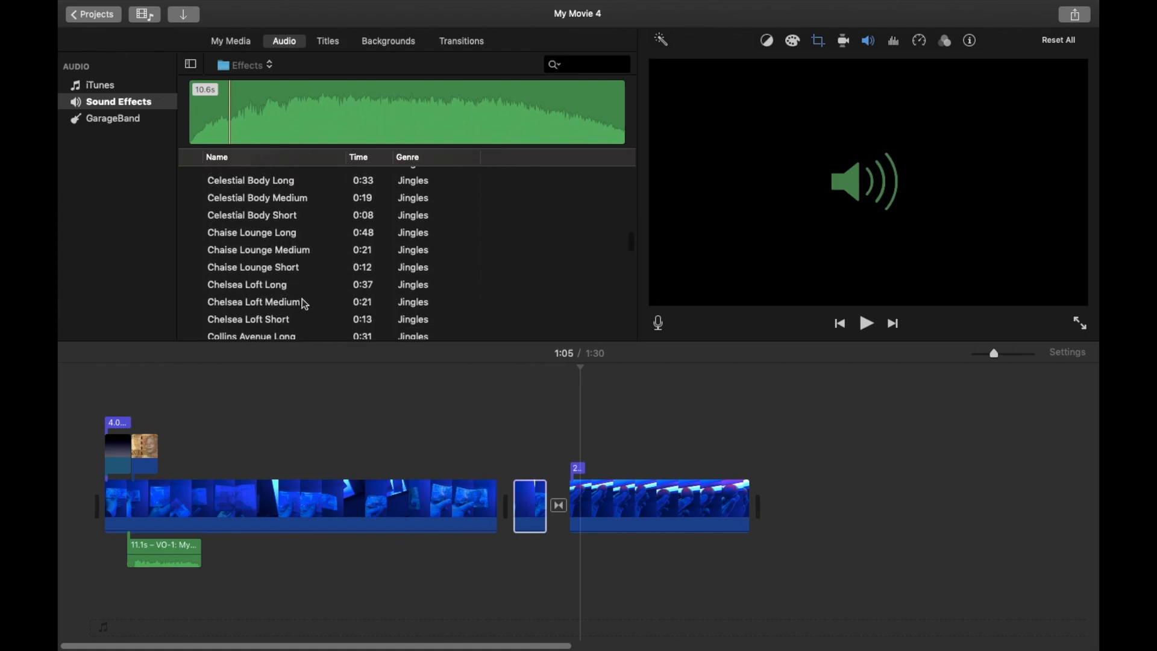
{"action": "left_click", "coordinate": [191, 231]}
{"action": "left_click", "coordinate": [191, 231]}
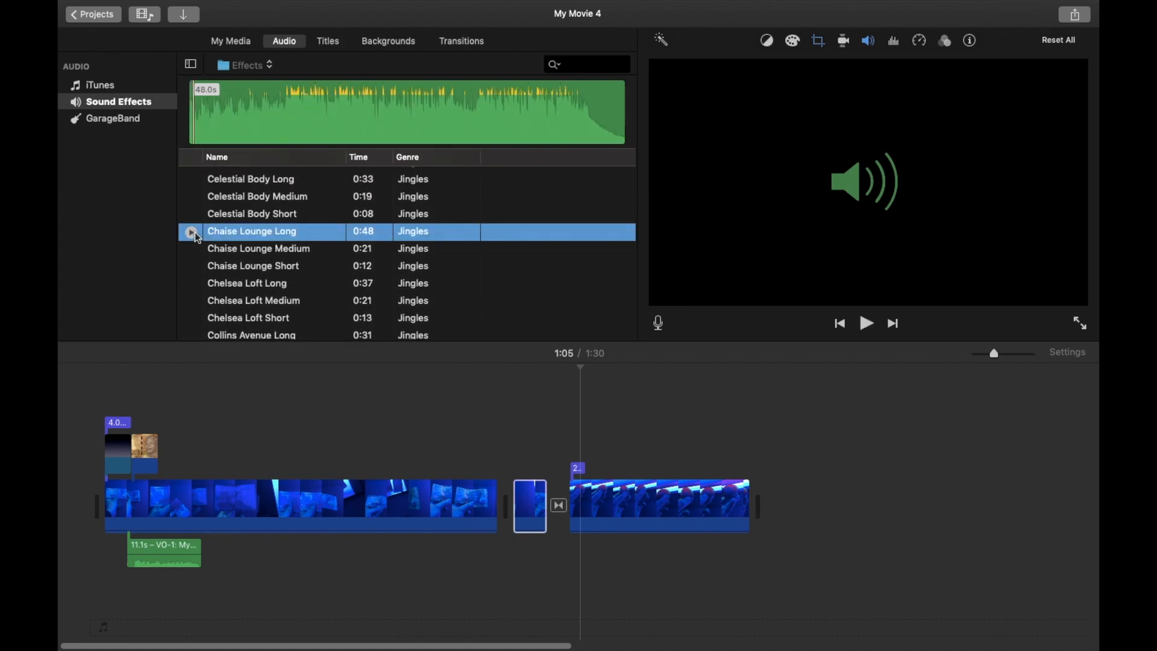
{"action": "scroll", "coordinate": [313, 285], "scroll_direction": "down", "scroll_amount": 15}
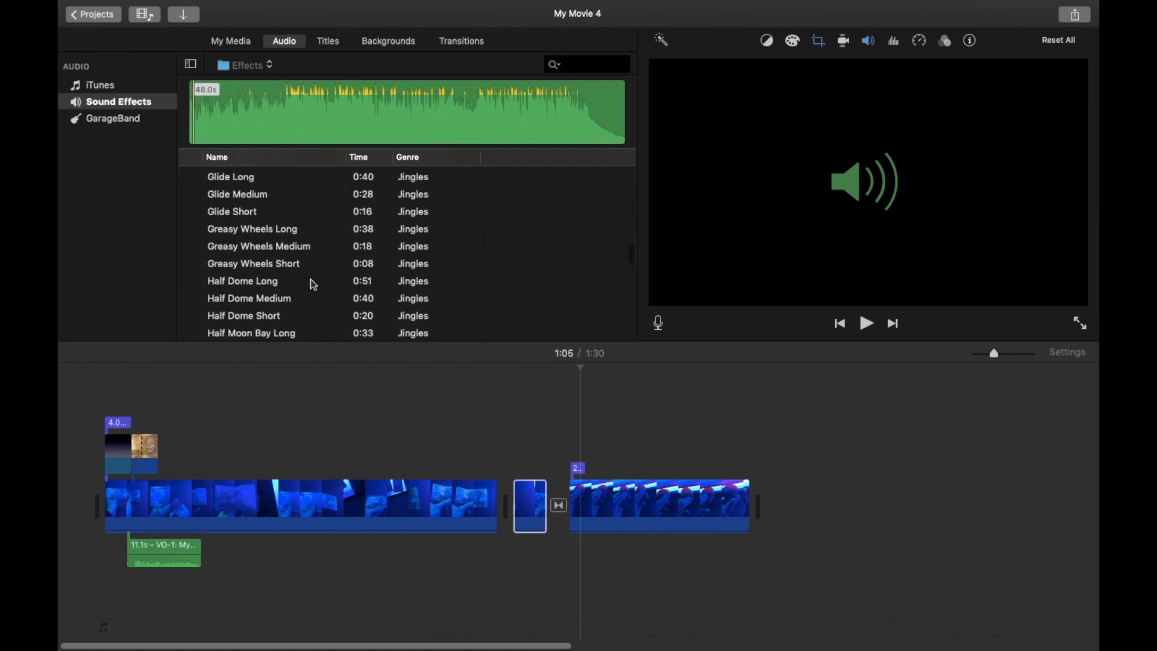
{"action": "scroll", "coordinate": [313, 285], "scroll_direction": "down", "scroll_amount": 5}
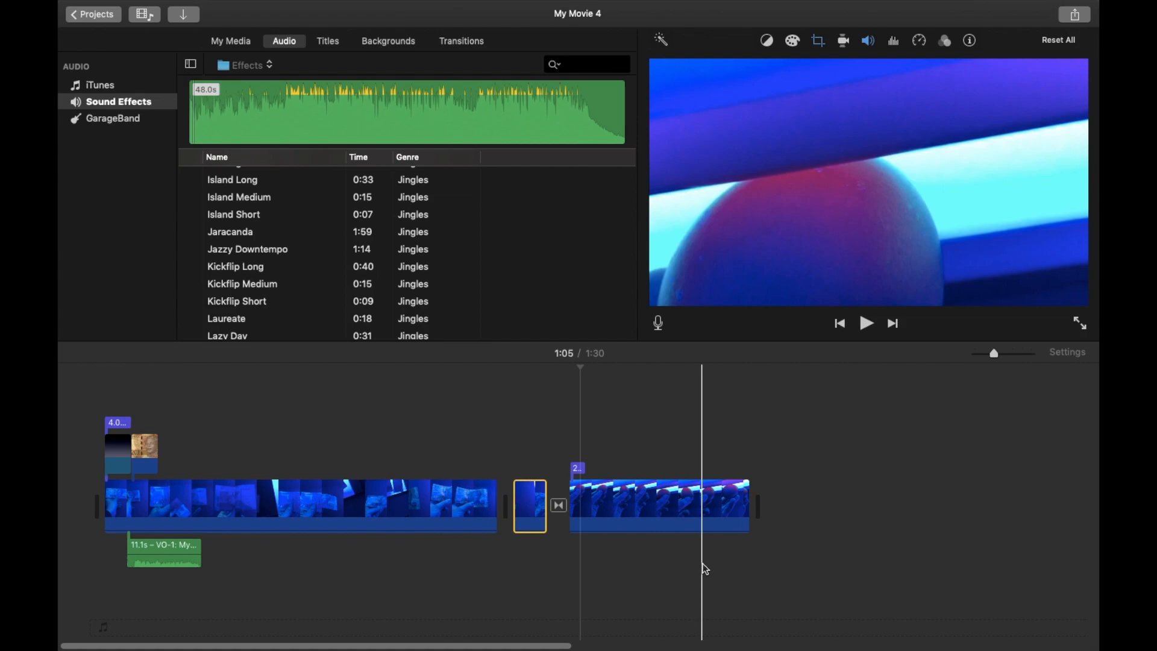
Adjust the selected clip's saturation and colour temperature slightly with Color Correction.
{"action": "left_click", "coordinate": [845, 41]}
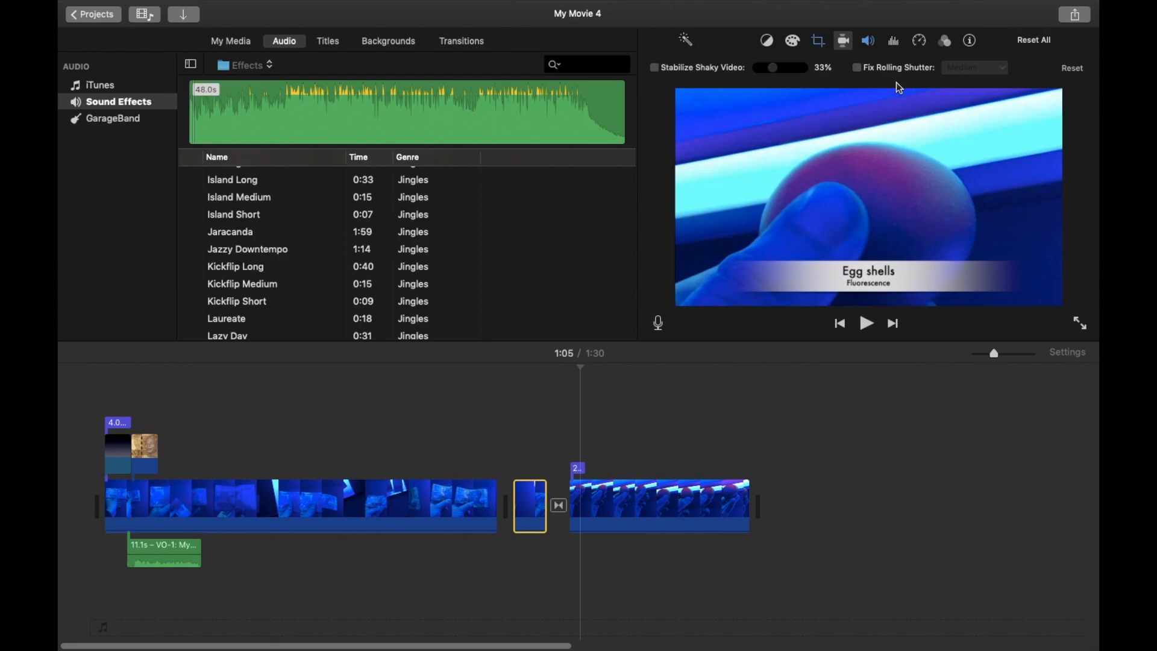
{"action": "left_click", "coordinate": [798, 43]}
{"action": "mouse_move", "coordinate": [950, 72]}
{"action": "left_mouse_down"}
{"action": "mouse_move", "coordinate": [967, 67]}
{"action": "mouse_move", "coordinate": [916, 67]}
{"action": "mouse_move", "coordinate": [946, 70]}
{"action": "left_mouse_up"}
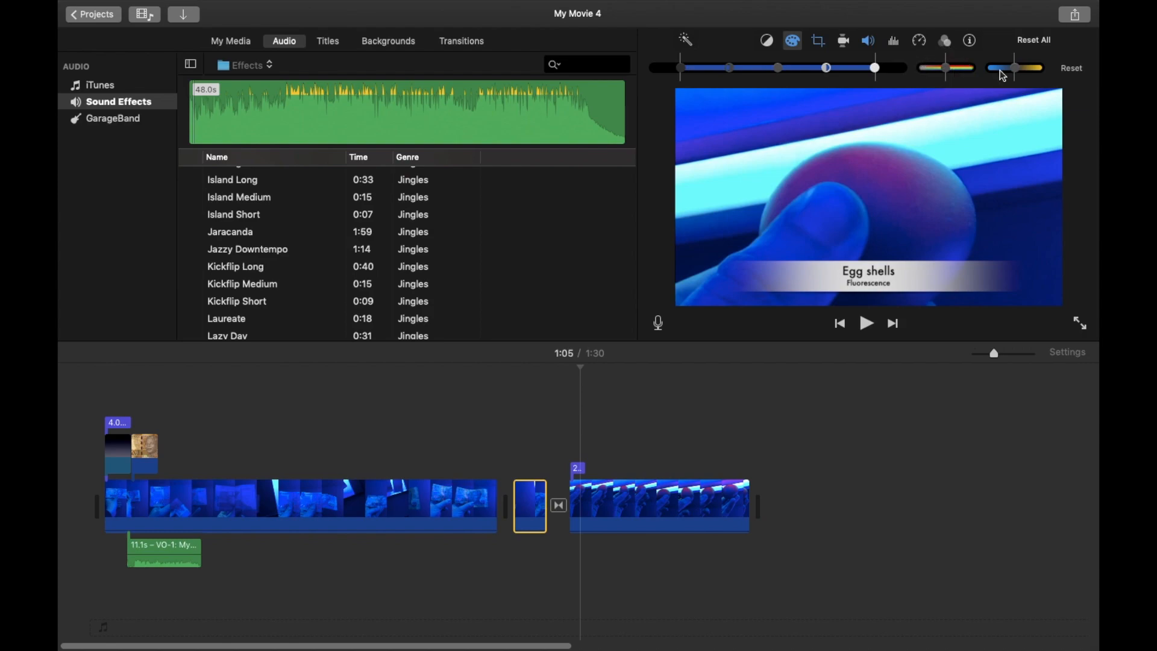
{"action": "left_click_drag", "start_coordinate": [1018, 70], "coordinate": [993, 73]}
Look through the clip's noise reduction, speed, clip filter and info settings without changing them.
{"action": "left_click", "coordinate": [895, 41]}
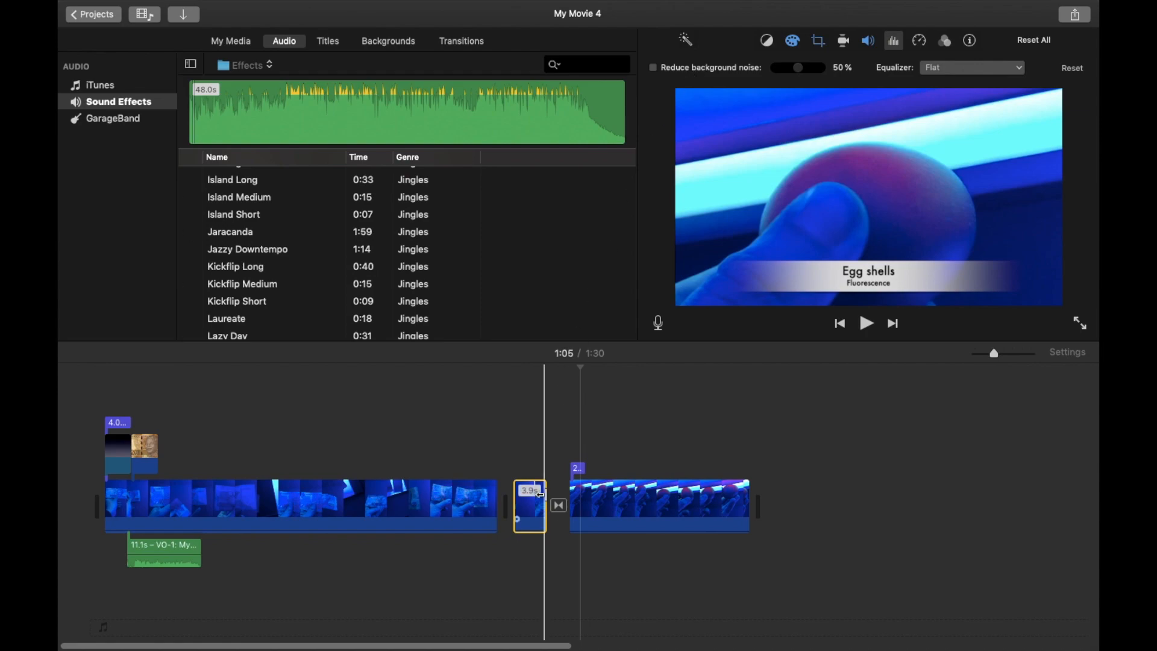
{"action": "left_click", "coordinate": [919, 42]}
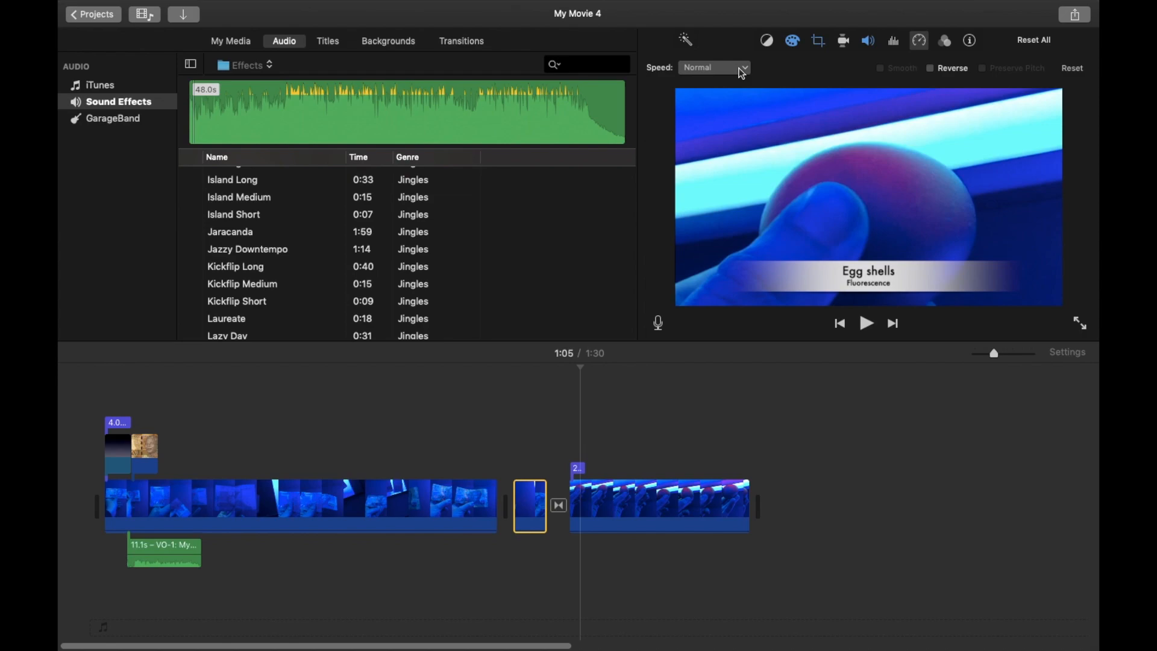
{"action": "left_click", "coordinate": [951, 46]}
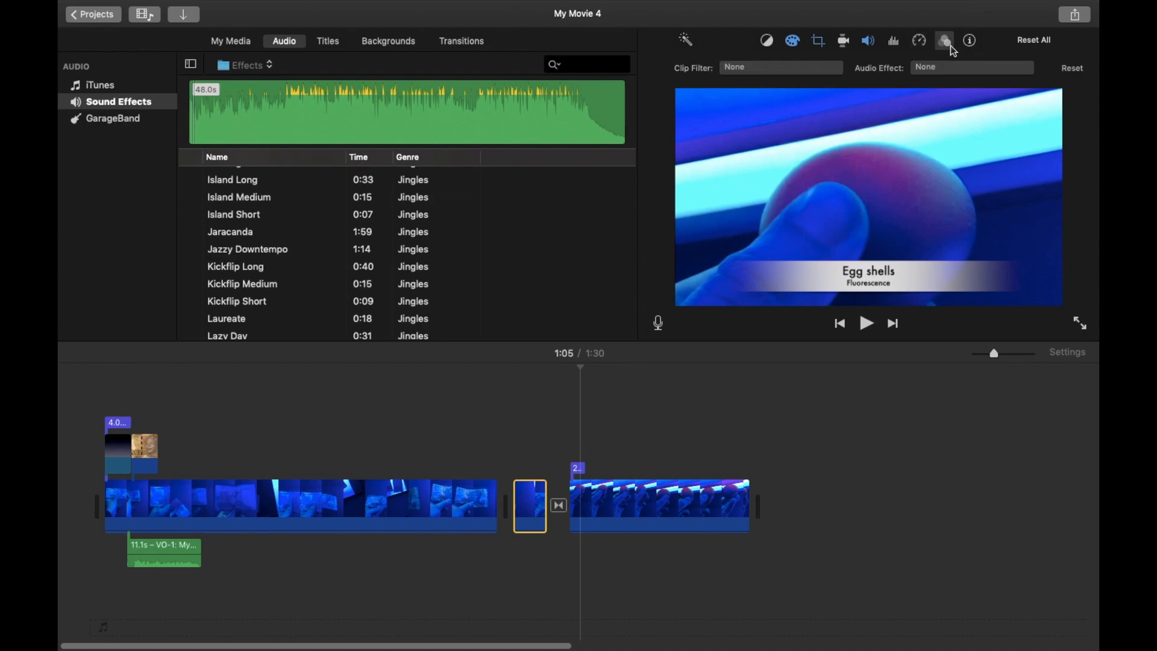
{"action": "left_click", "coordinate": [833, 69]}
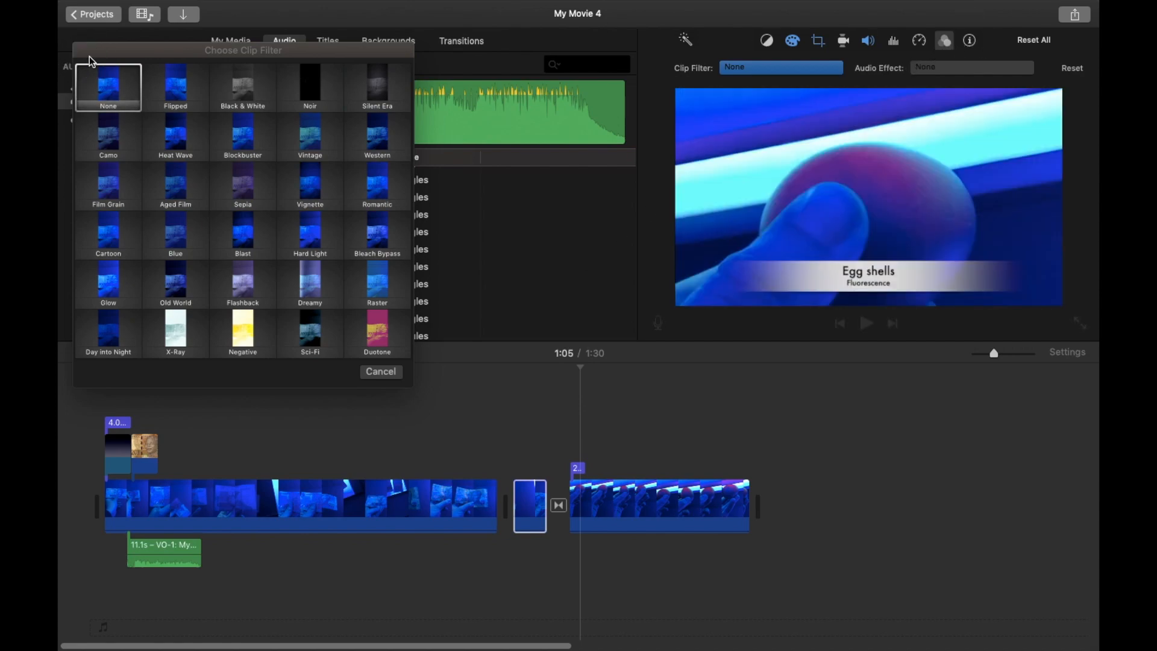
{"action": "left_click", "coordinate": [380, 371]}
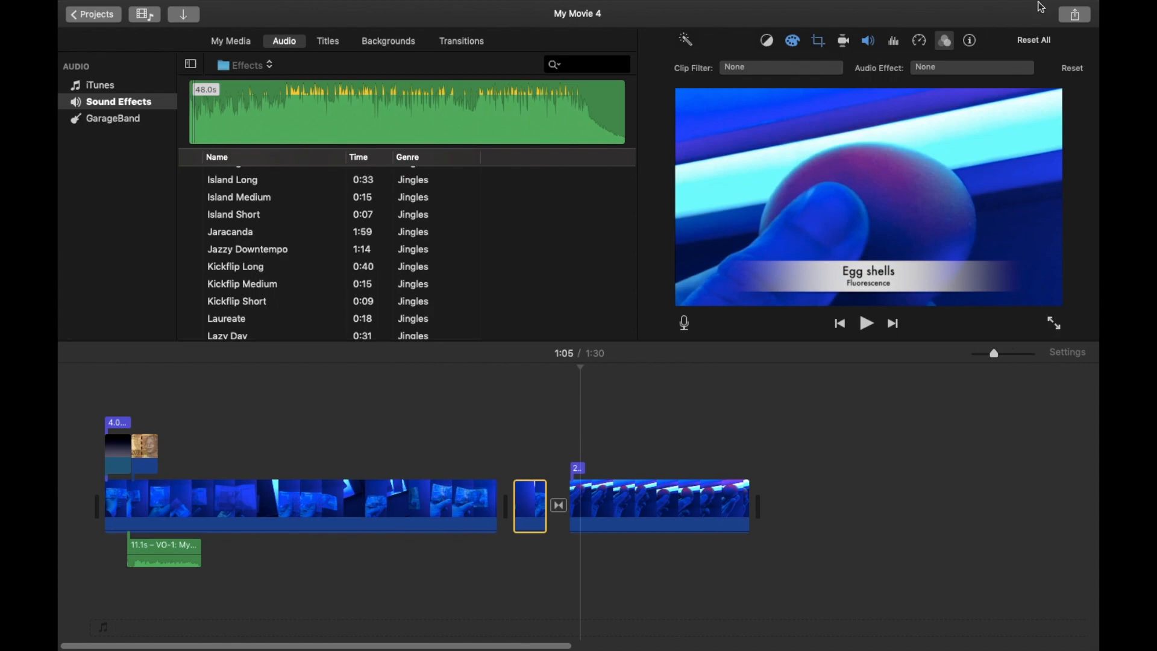
{"action": "left_click", "coordinate": [970, 40]}
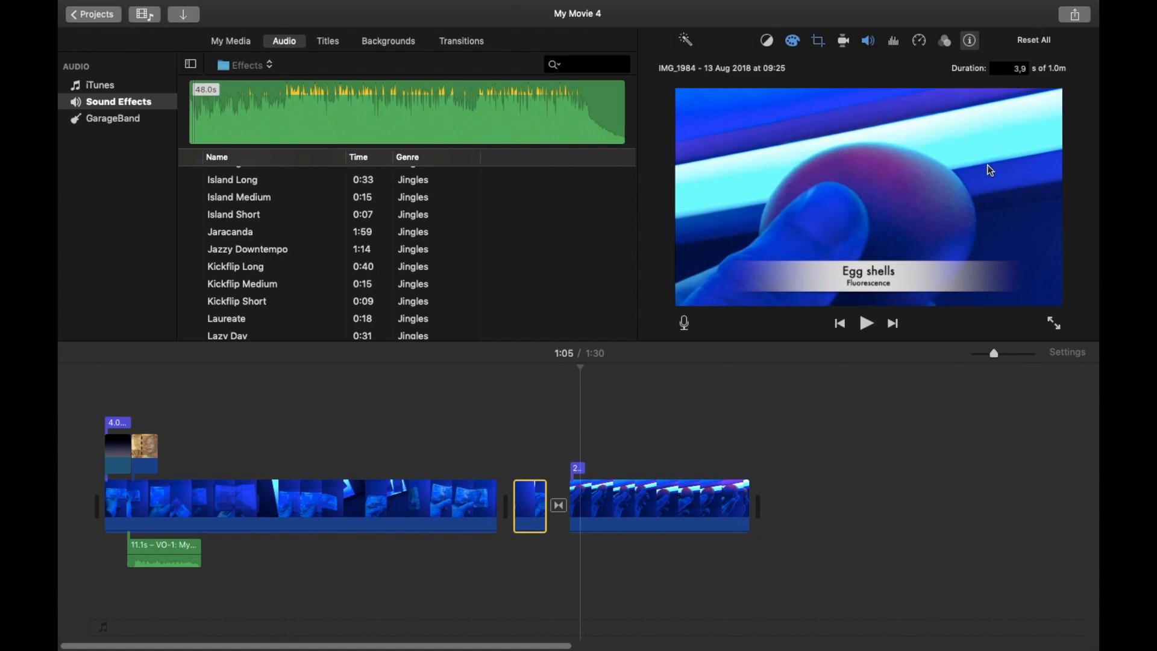
Start sharing the movie as a file, keeping the Video and Audio format and 720p resolution.
{"action": "left_click", "coordinate": [1076, 15]}
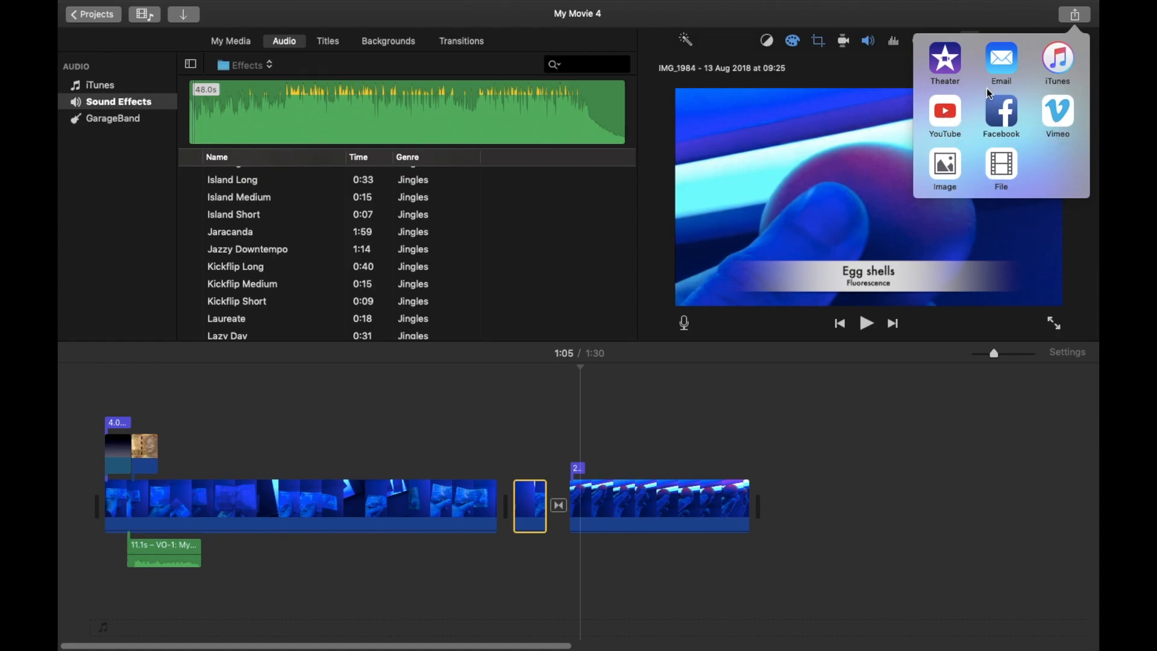
{"action": "left_click", "coordinate": [1006, 166]}
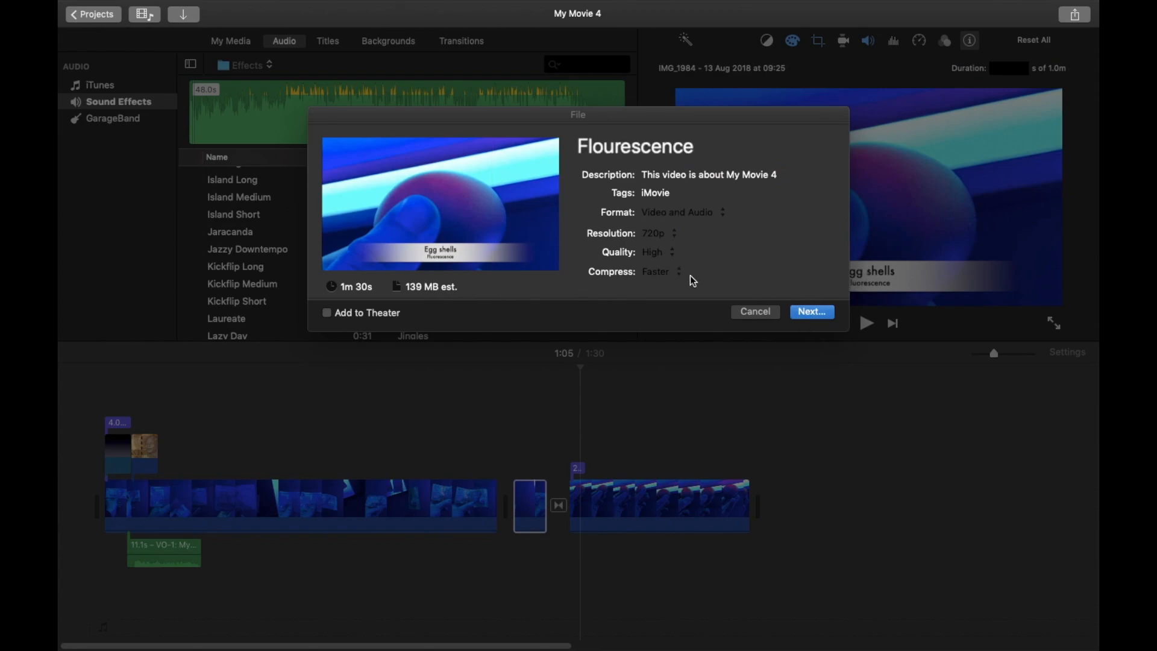
{"action": "left_click", "coordinate": [717, 222]}
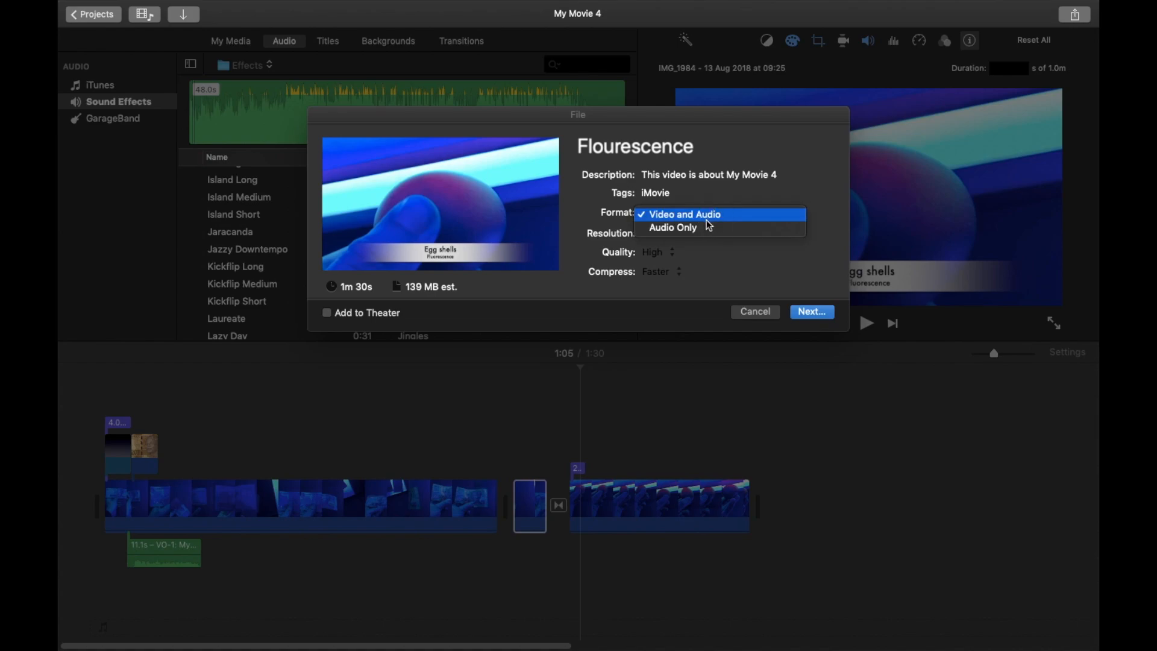
{"action": "left_click", "coordinate": [819, 202]}
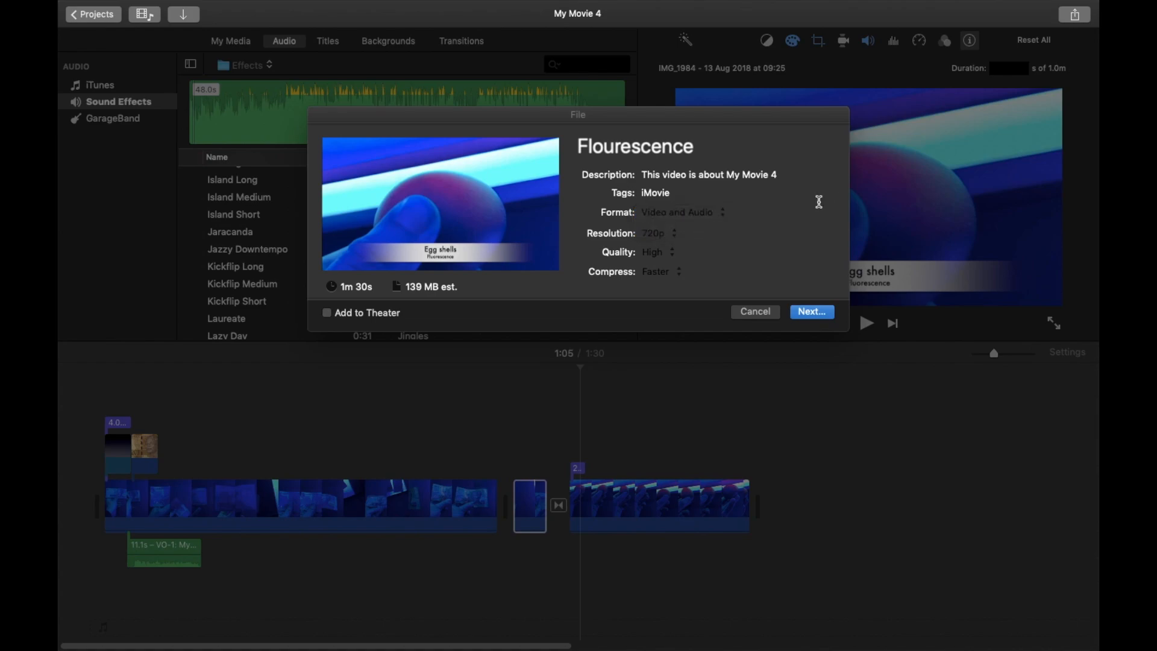
{"action": "left_click", "coordinate": [671, 242]}
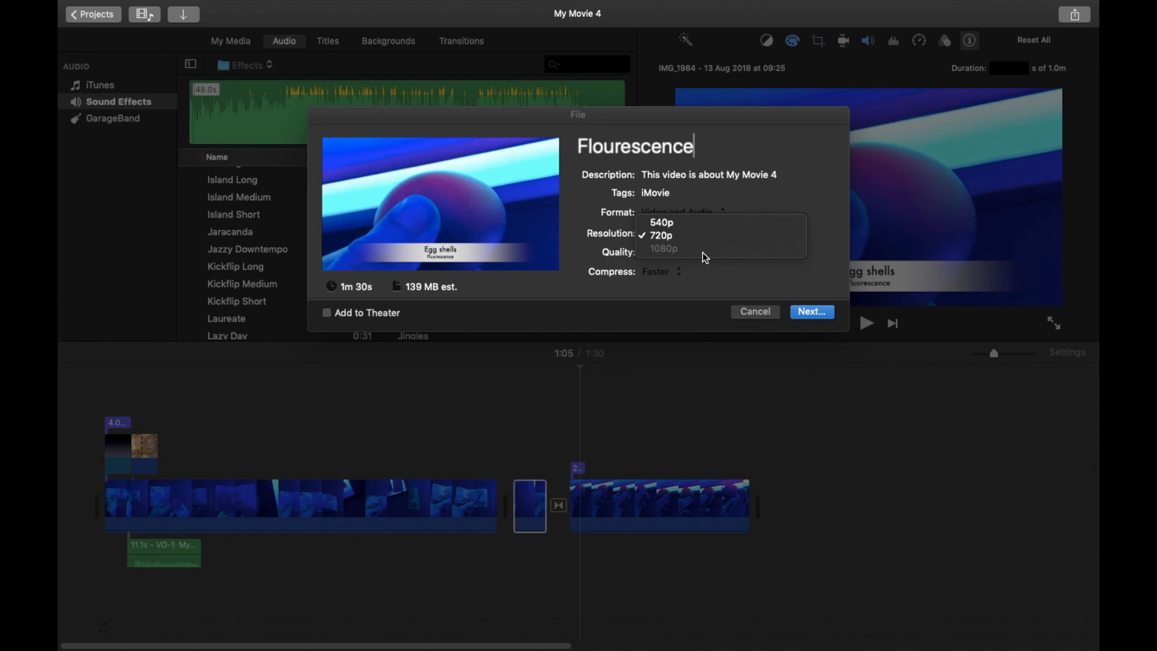
{"action": "left_click", "coordinate": [731, 269]}
Set the export quality to Best (ProRes), then back to High.
{"action": "left_click", "coordinate": [676, 261]}
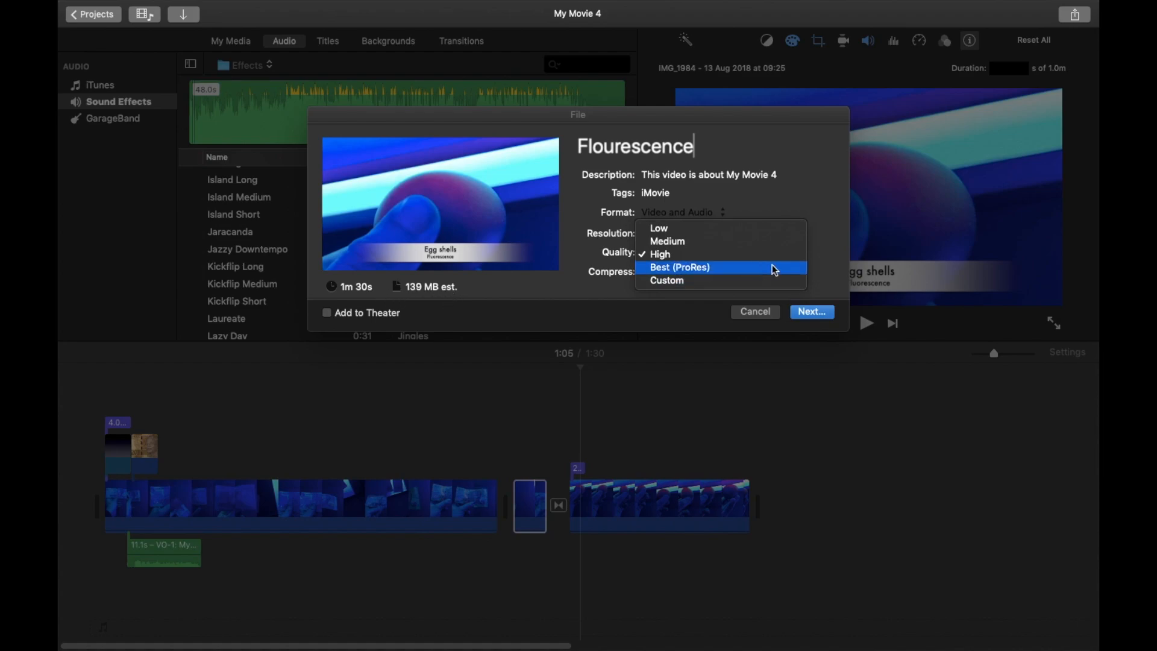
{"action": "left_click", "coordinate": [732, 270]}
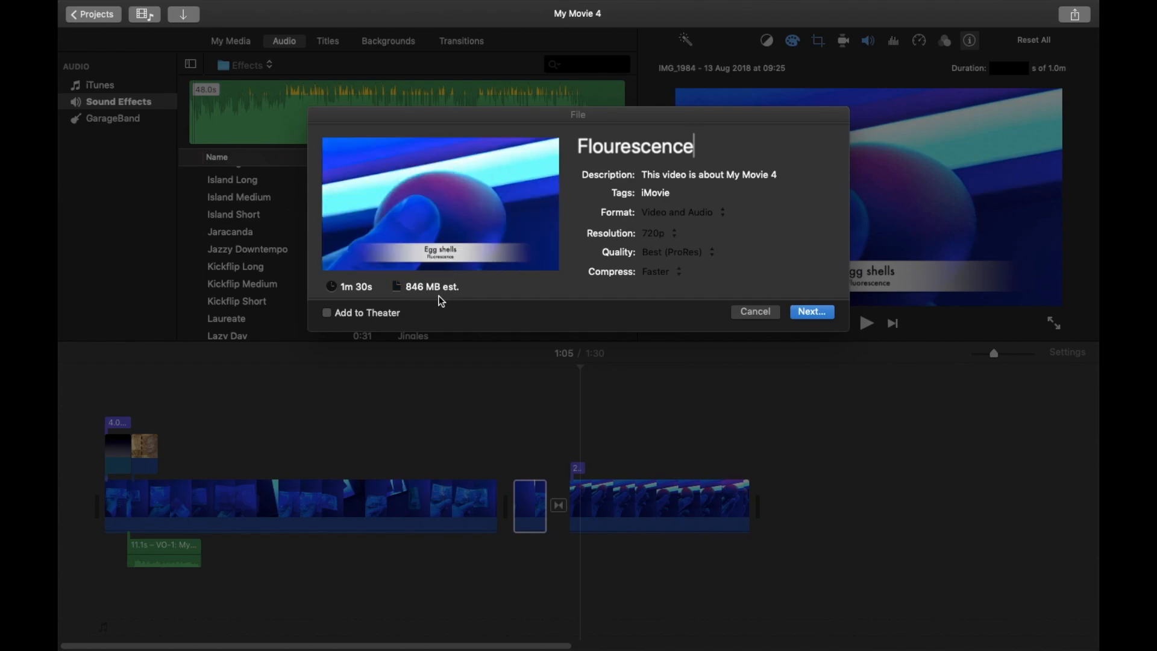
{"action": "left_click", "coordinate": [712, 252]}
{"action": "left_click", "coordinate": [679, 243]}
Save the exported movie as Flourescence in the Documents folder.
{"action": "left_click", "coordinate": [815, 311]}
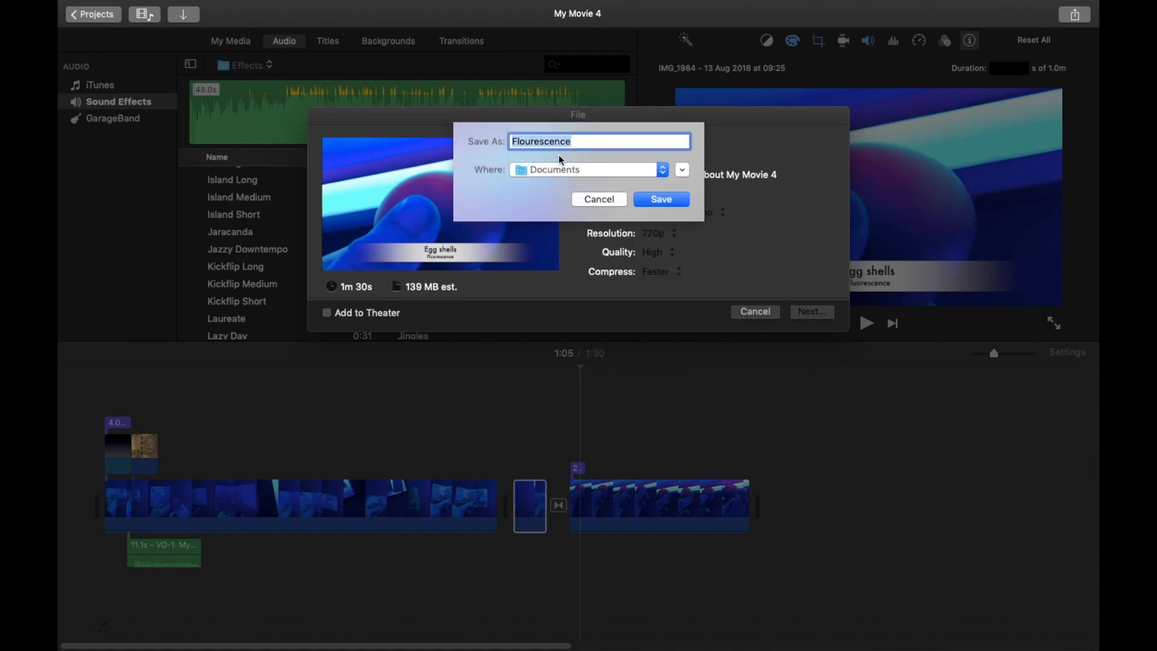
{"action": "left_click", "coordinate": [658, 199]}
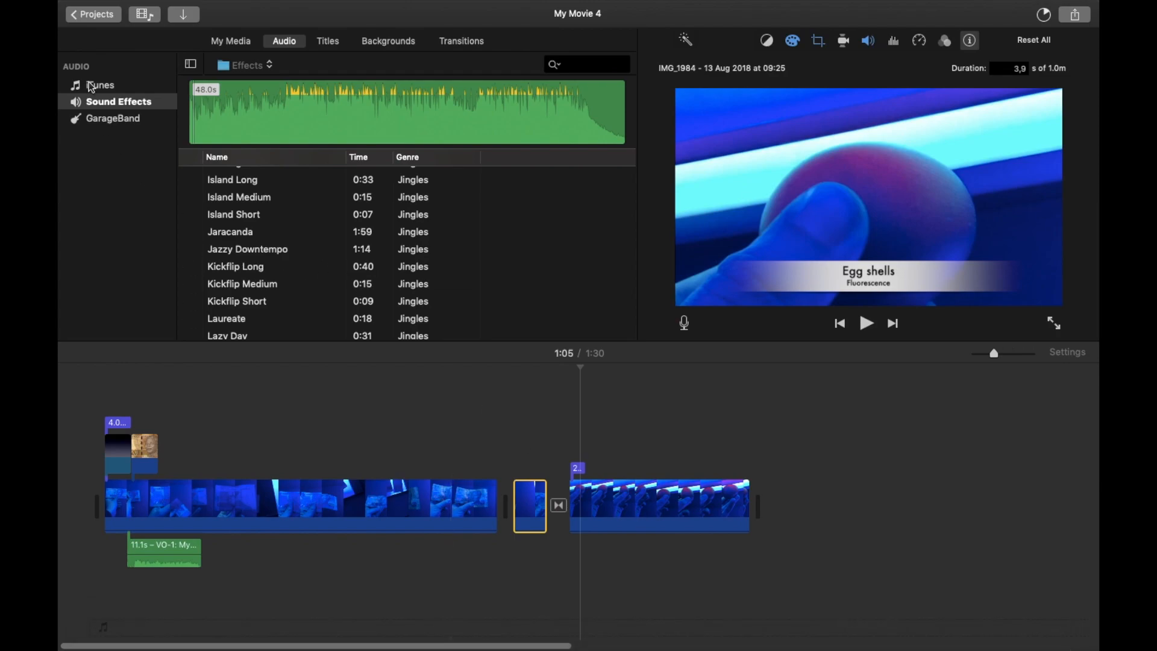
{"action": "mouse_move", "coordinate": [143, 6]}
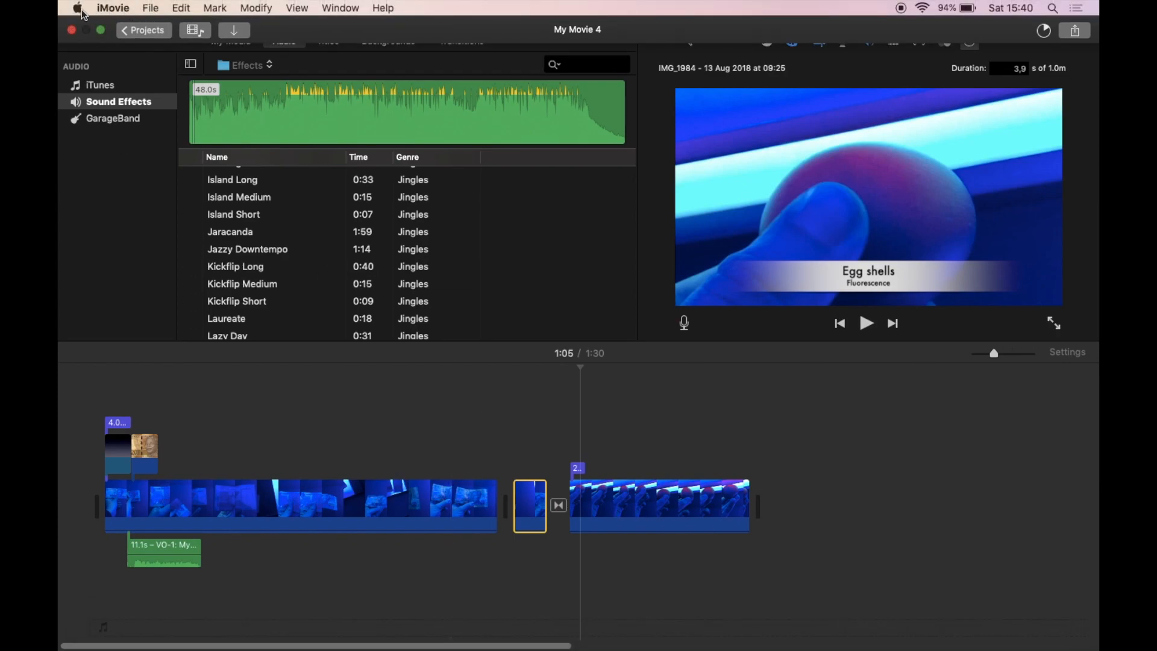